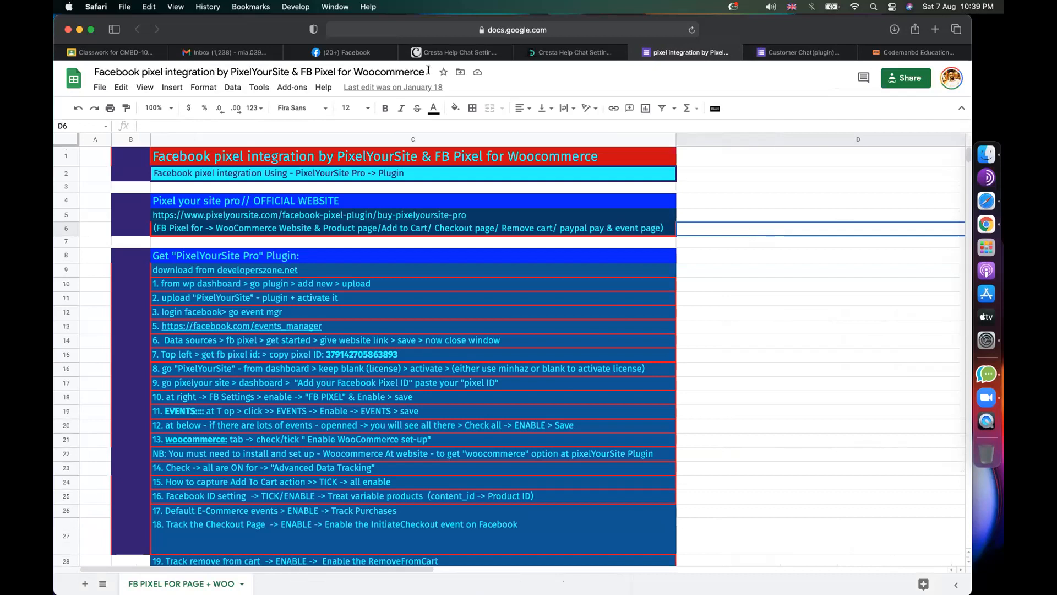
Switch from the Cresta Help Chat page to the CodemanBD Education tab and scroll its homepage
left_click(560, 54)
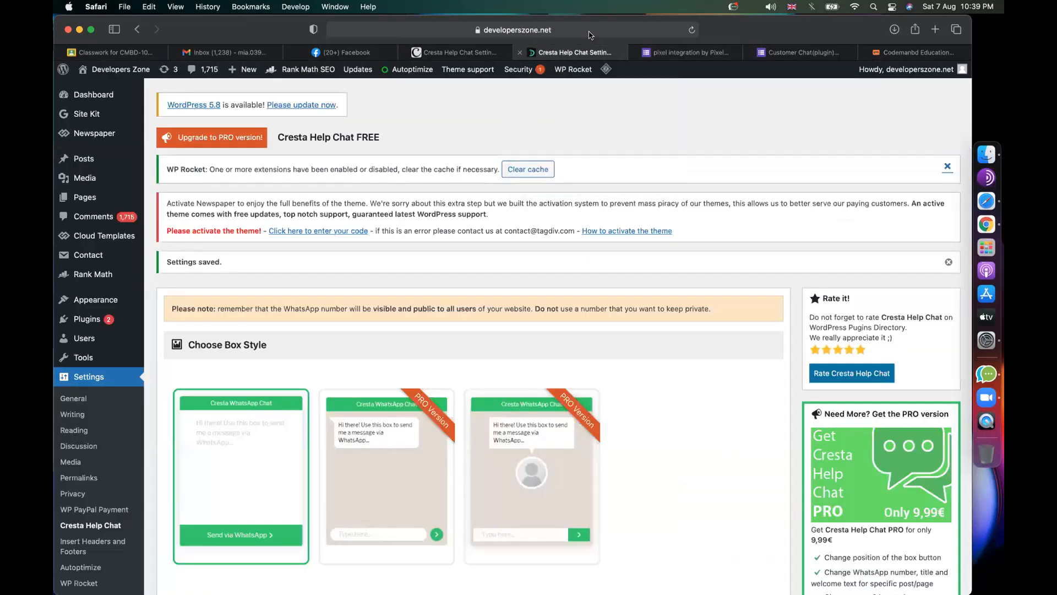
left_click(590, 30)
type("cod")
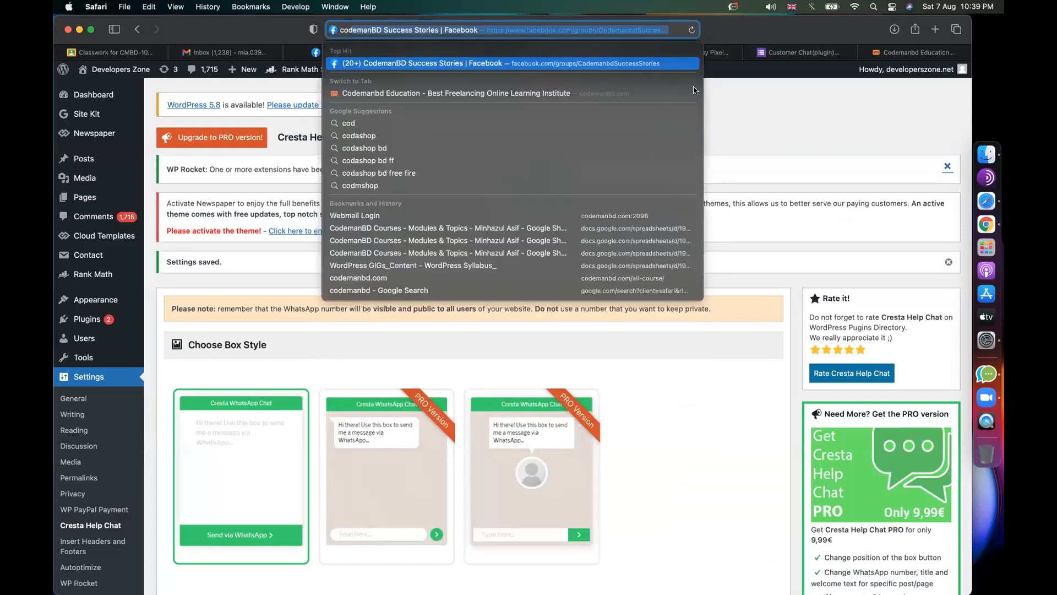
left_click(764, 128)
left_click(931, 51)
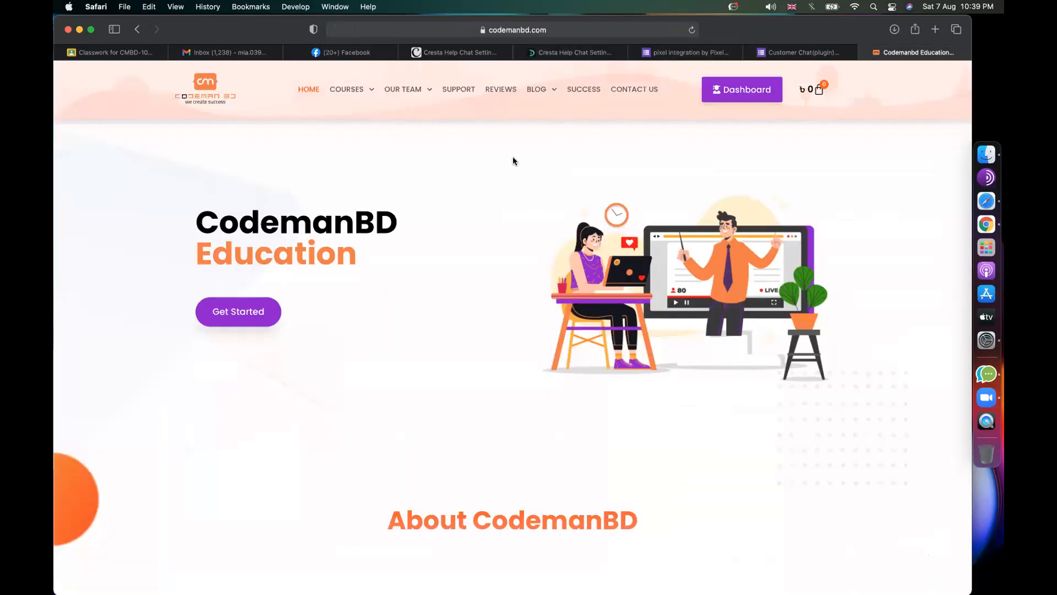
scroll(546, 304, "down", 8)
scroll(546, 308, "up", 8)
scroll(484, 193, "down", 2)
scroll(484, 192, "up", 2)
Open the Facebook news feed, glancing back briefly at the CodemanBD Education site
left_click(347, 53)
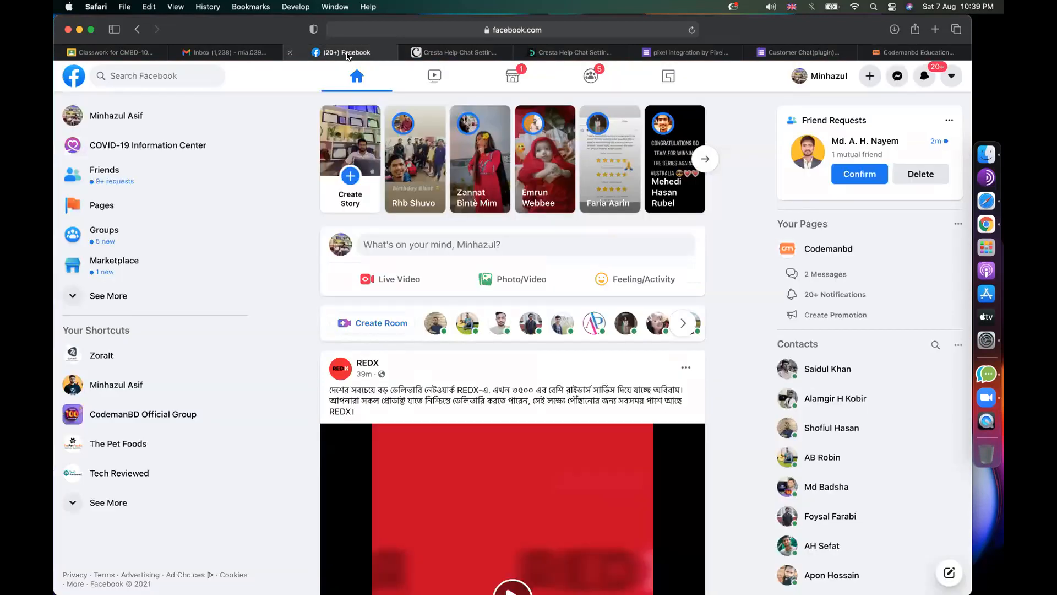
left_click(901, 54)
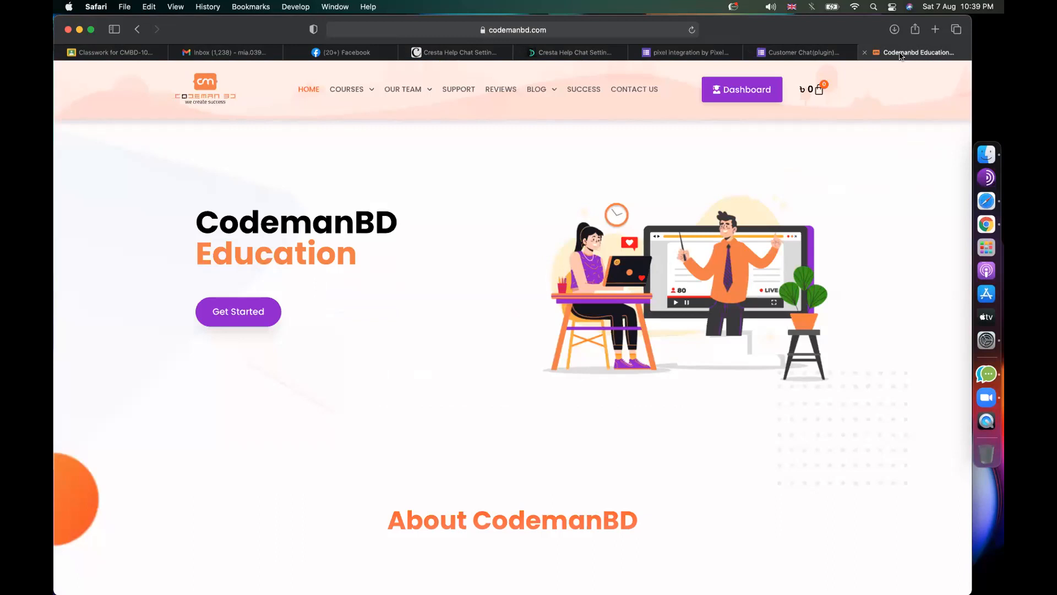
left_click(346, 55)
Scroll through the Facebook news feed, then return to the pixel integration steps sheet
scroll(361, 258, "down", 10)
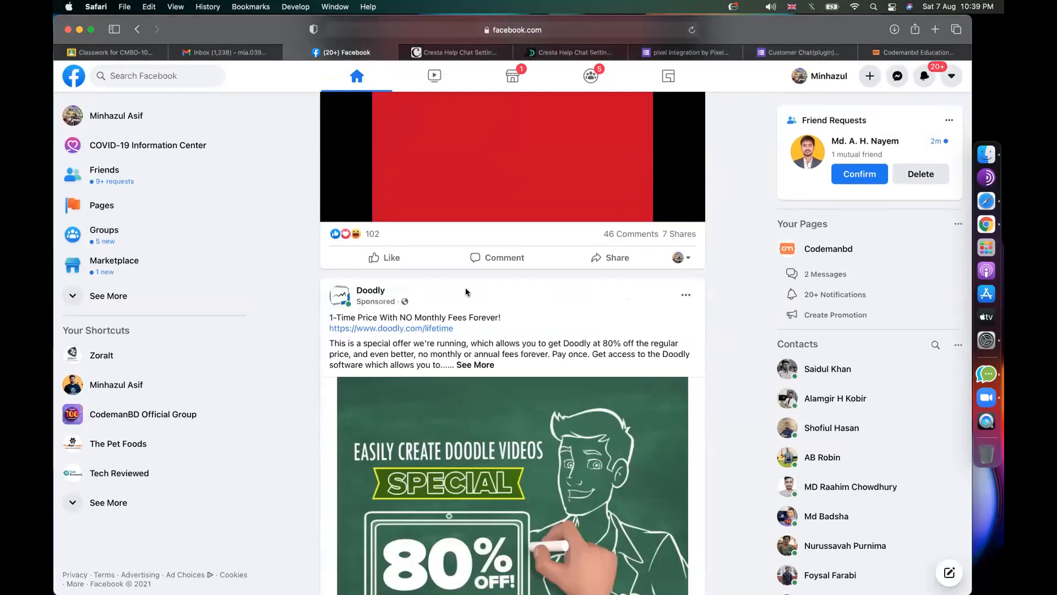
scroll(374, 292, "down", 3)
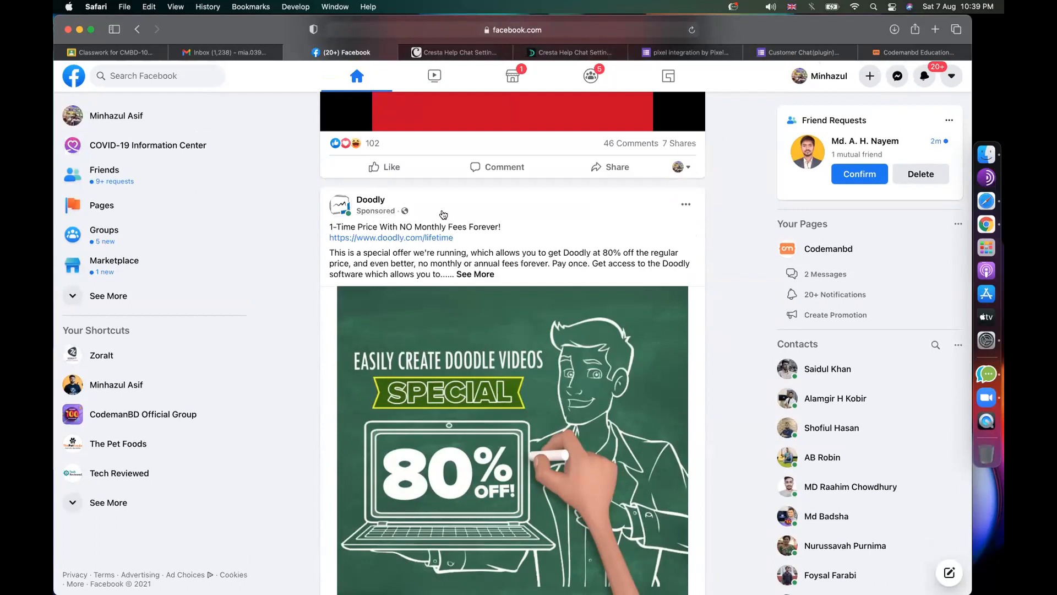
scroll(714, 410, "down", 10)
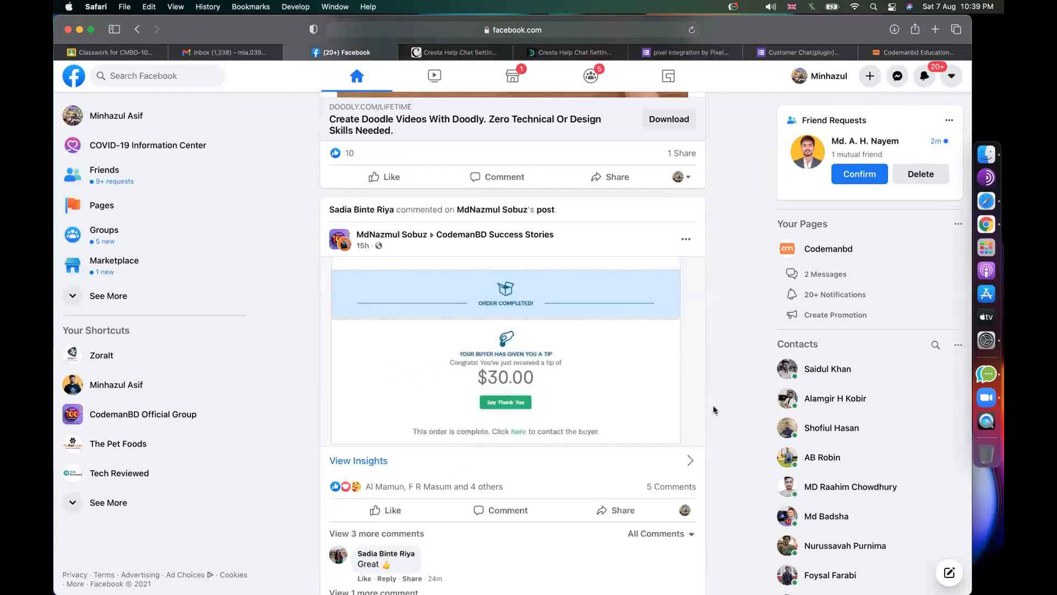
scroll(714, 410, "down", 20)
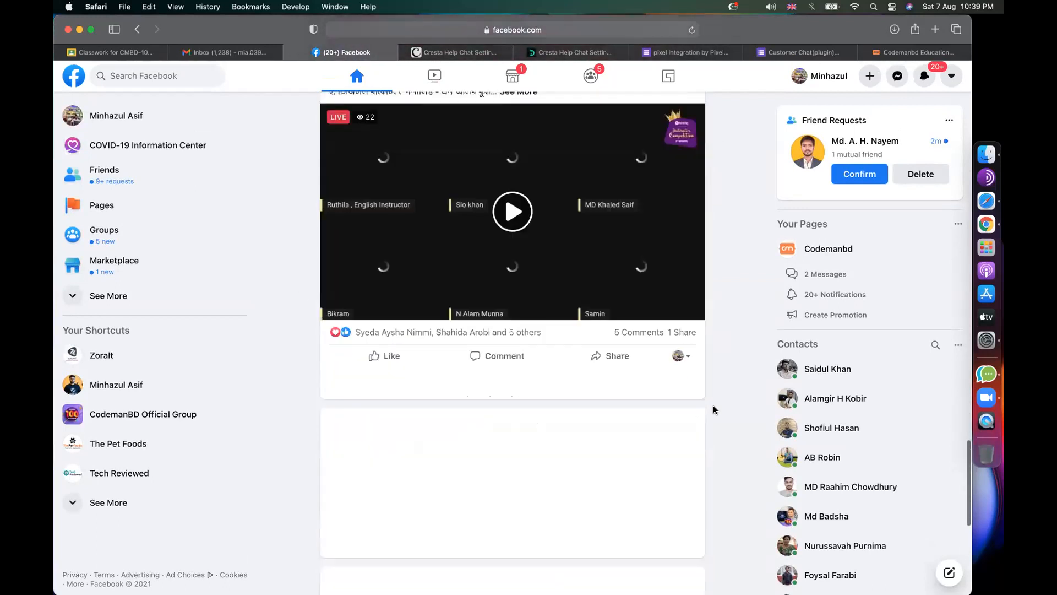
scroll(714, 410, "down", 10)
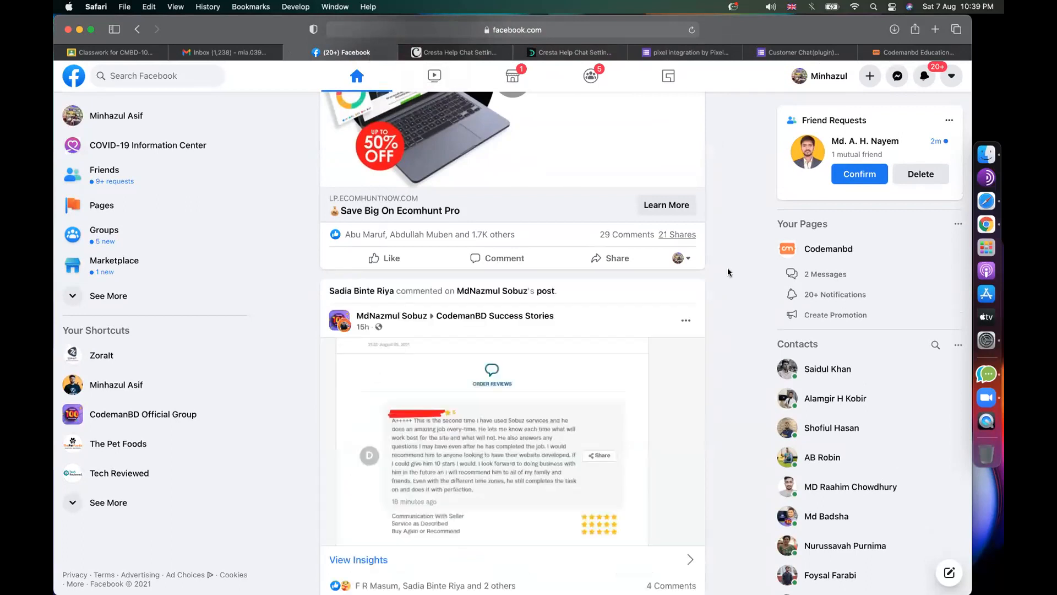
scroll(727, 271, "down", 10)
scroll(728, 272, "down", 10)
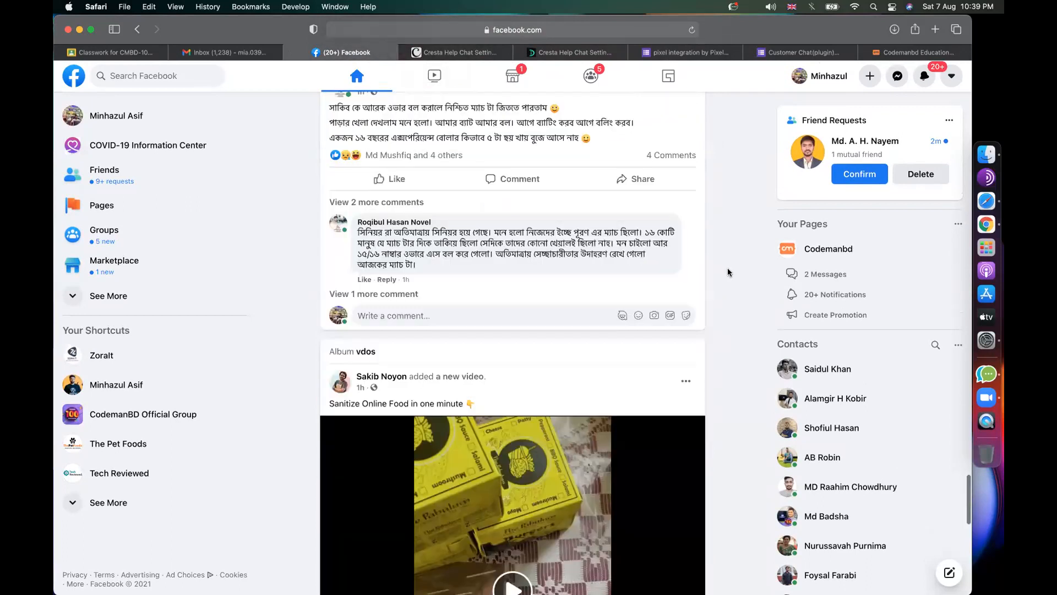
scroll(727, 271, "down", 10)
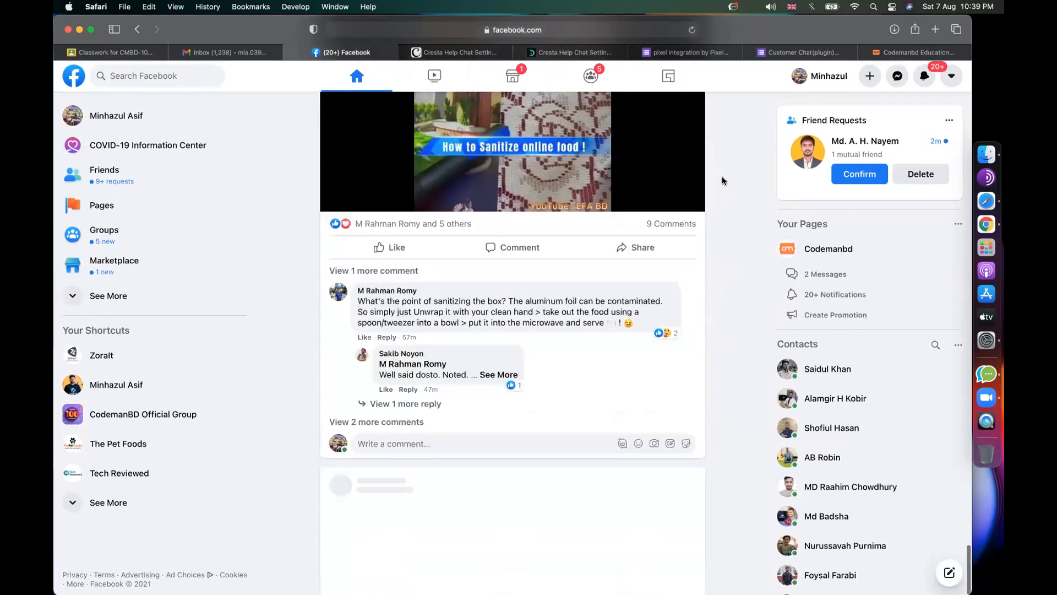
scroll(722, 181, "down", 4)
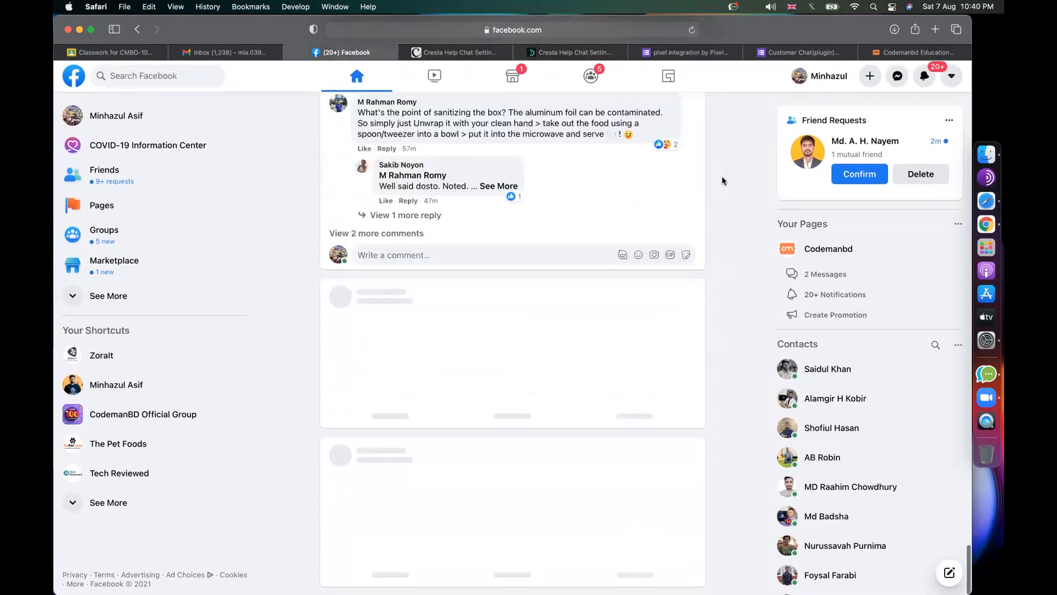
scroll(722, 179, "down", 1)
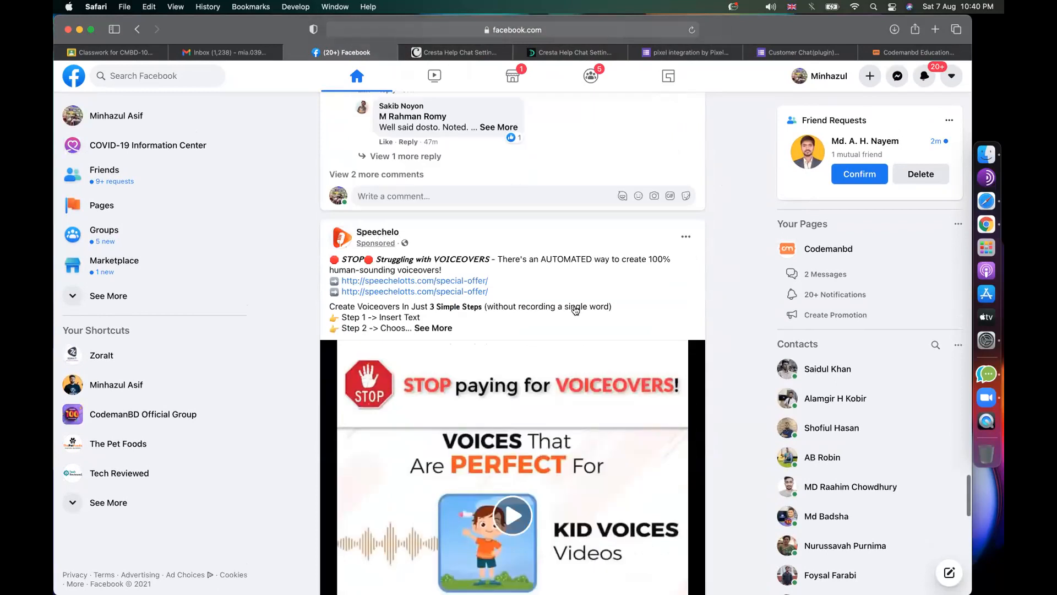
scroll(594, 316, "down", 1)
scroll(592, 314, "down", 1)
scroll(592, 311, "up", 1)
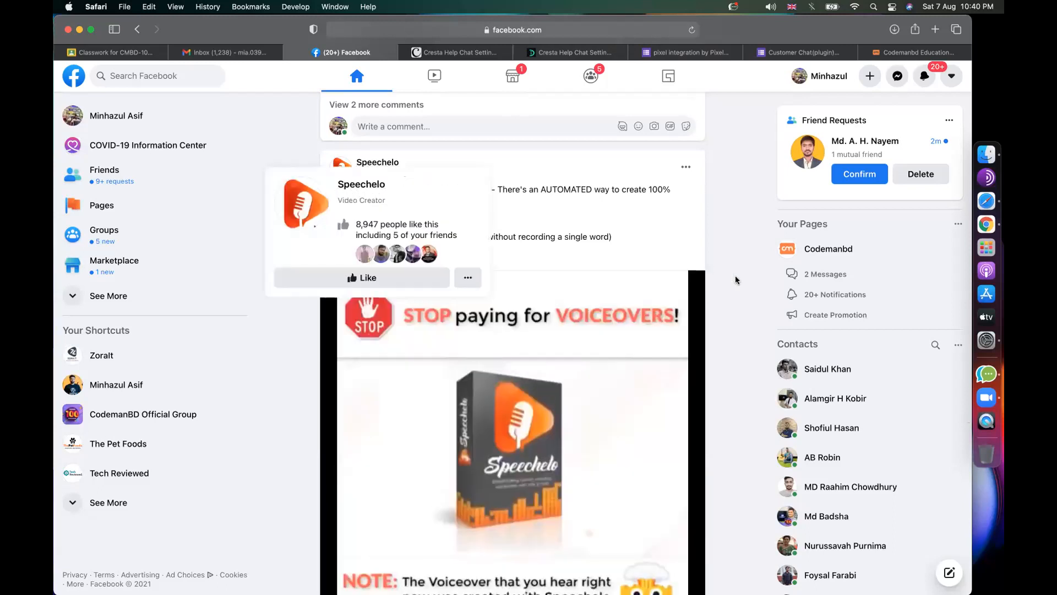
scroll(735, 280, "down", 5)
scroll(735, 279, "down", 15)
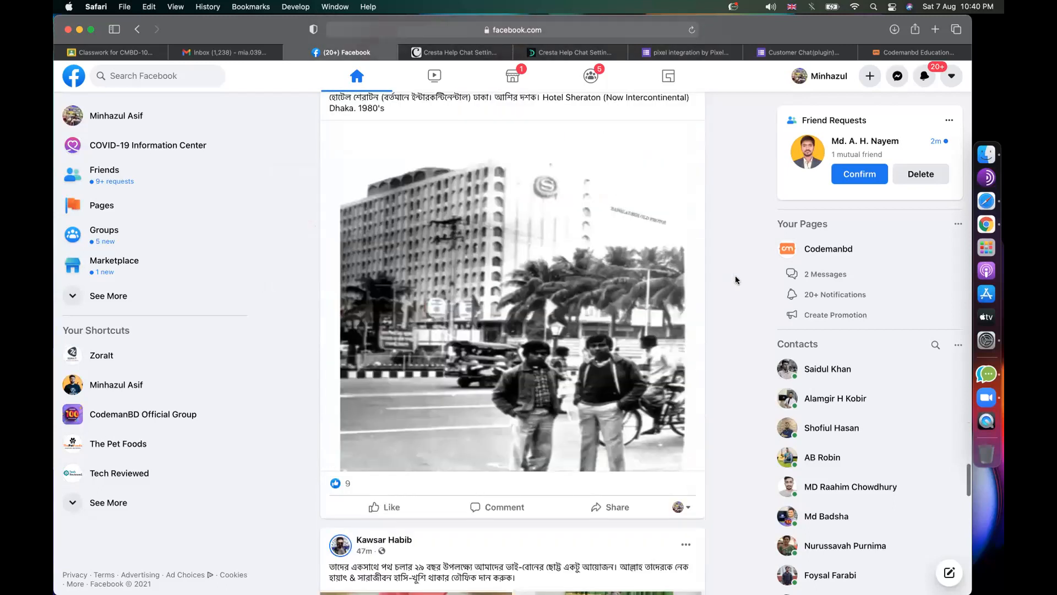
scroll(735, 280, "up", 15)
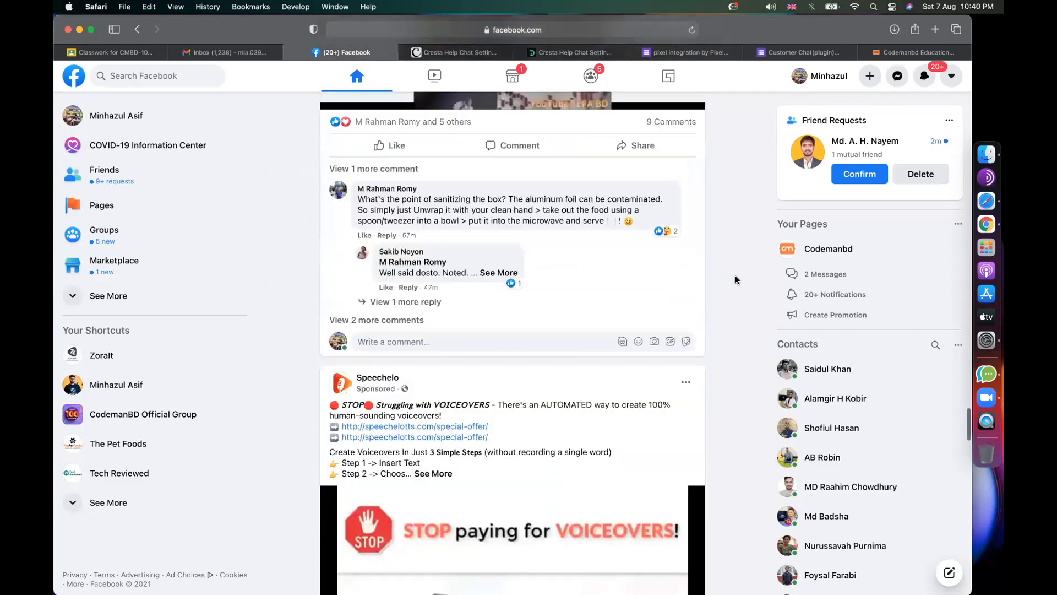
scroll(434, 329, "down", 10)
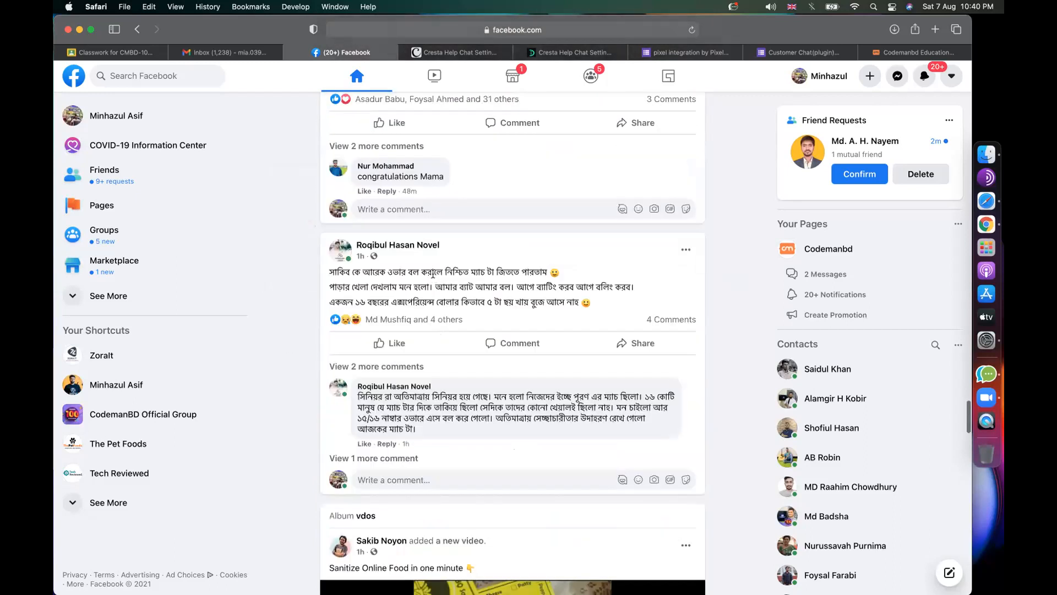
scroll(433, 274, "up", 5)
scroll(719, 146, "down", 10)
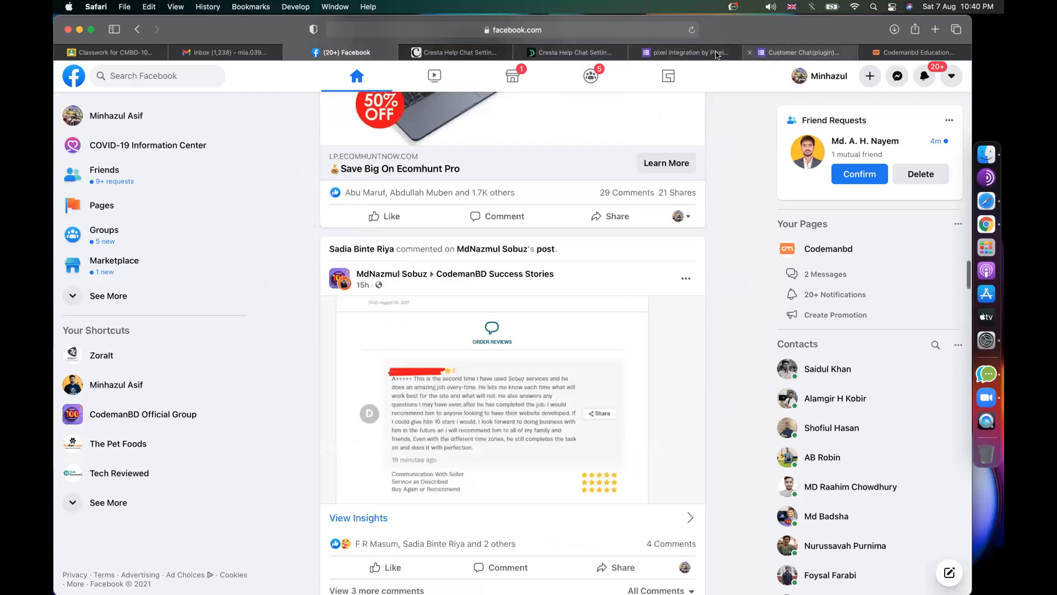
left_click(691, 53)
Select the plugin download, Events Manager, FB Pixel coverage and upload rows, plus the PixelYourSite link
left_click(829, 276)
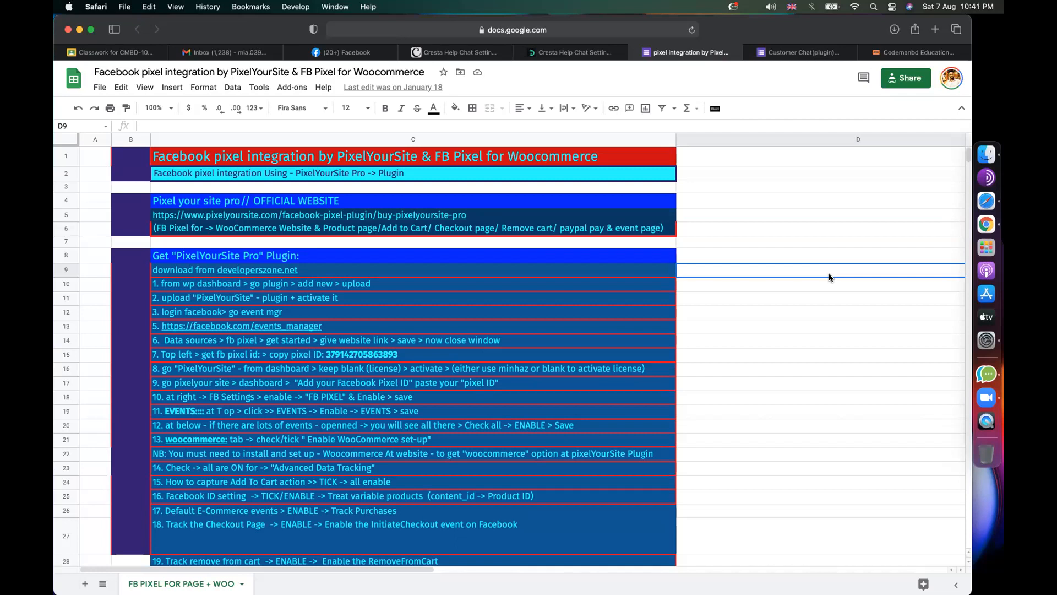
left_click(801, 187)
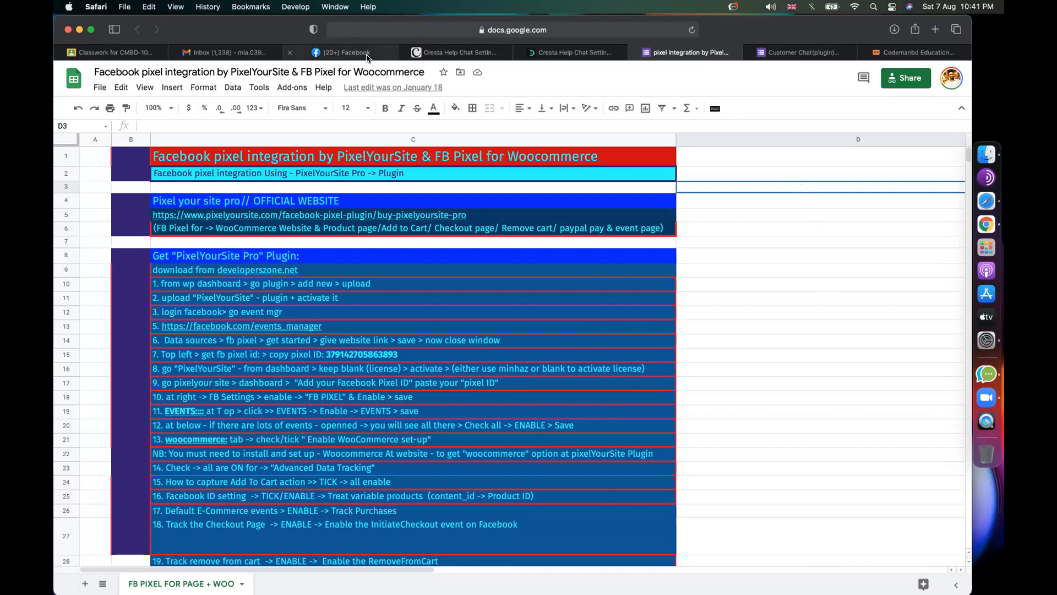
mouse_move(367, 57)
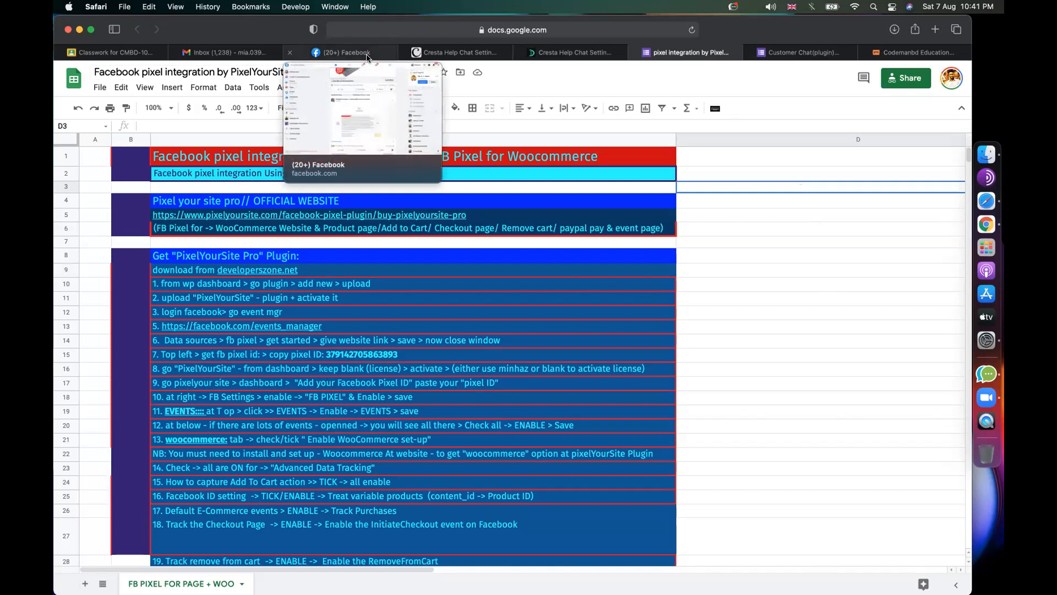
left_click(824, 311)
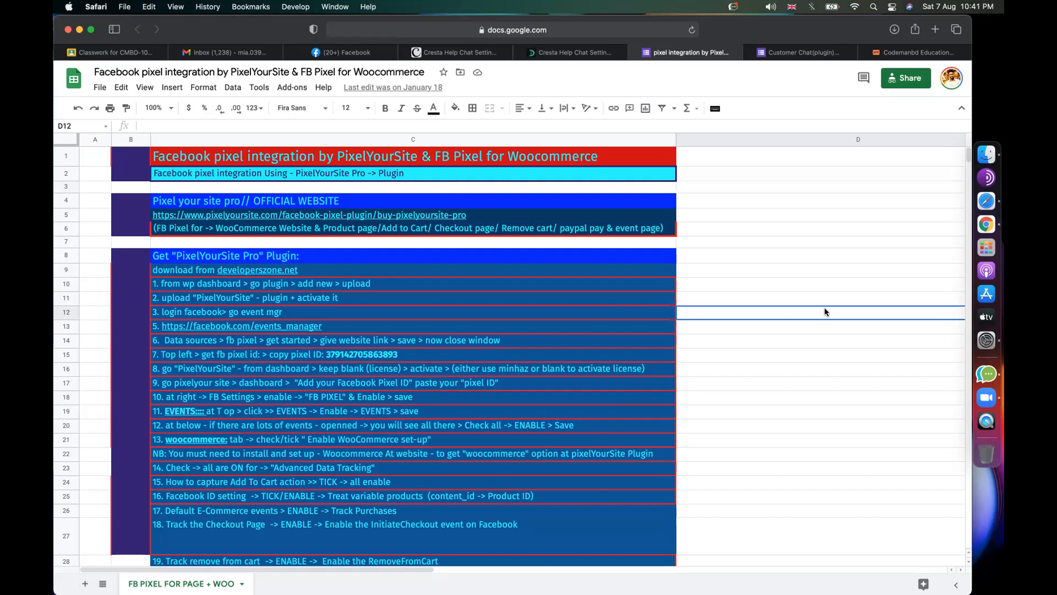
left_click(801, 228)
left_click(144, 301)
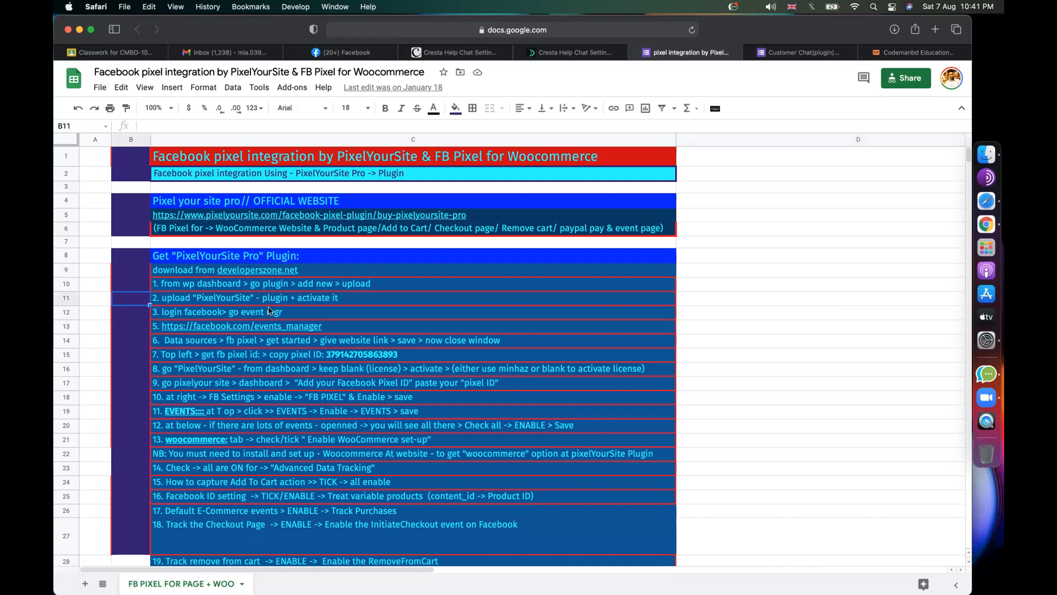
left_click(296, 221)
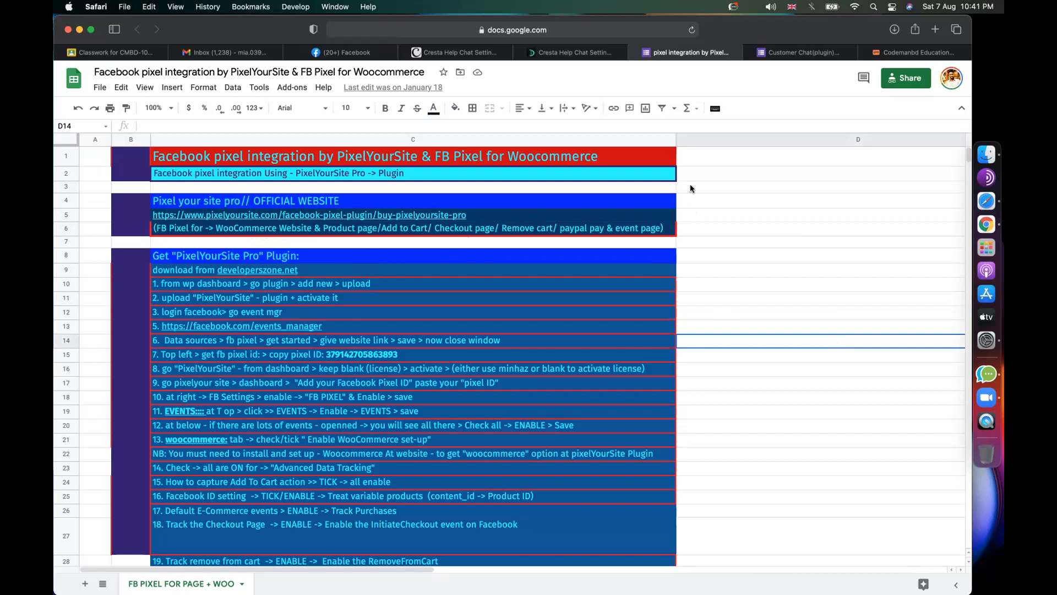
Check the Customer Chat (plugin) sheet, then go to the CodemanBD Education site's address bar
left_click(818, 54)
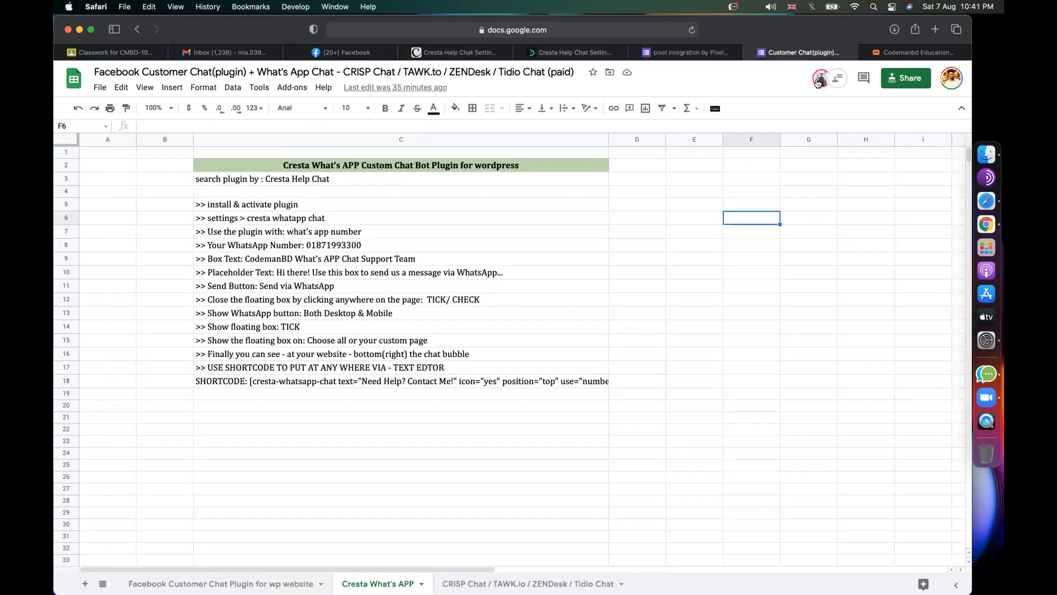
left_click(903, 54)
left_click(626, 31)
Search Google for 'developerszone.net pixelyoursite'
type("developerszone.net/")
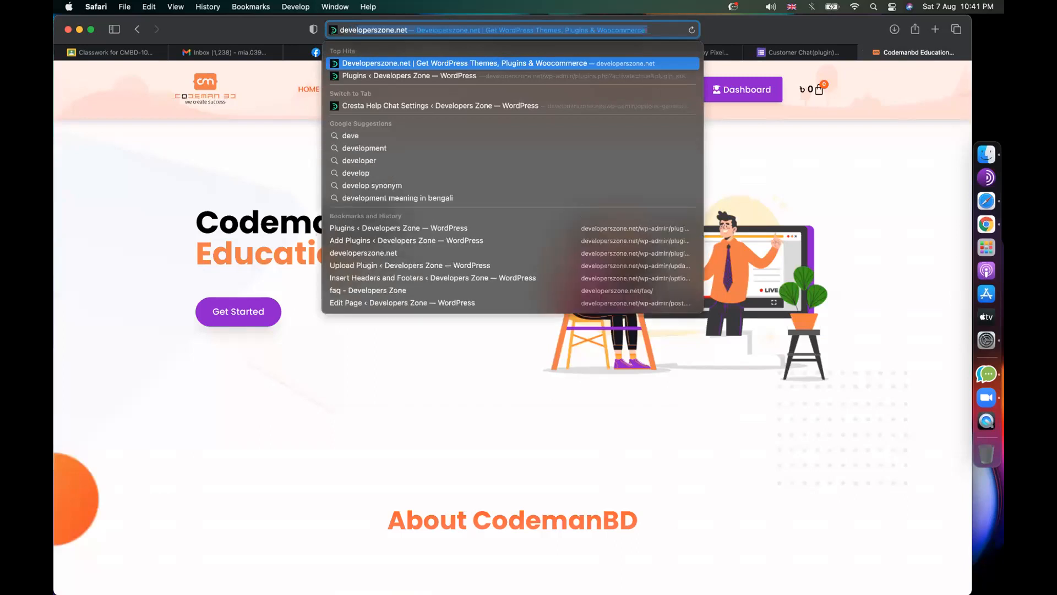
key("BackSpace")
key("BackSpace")
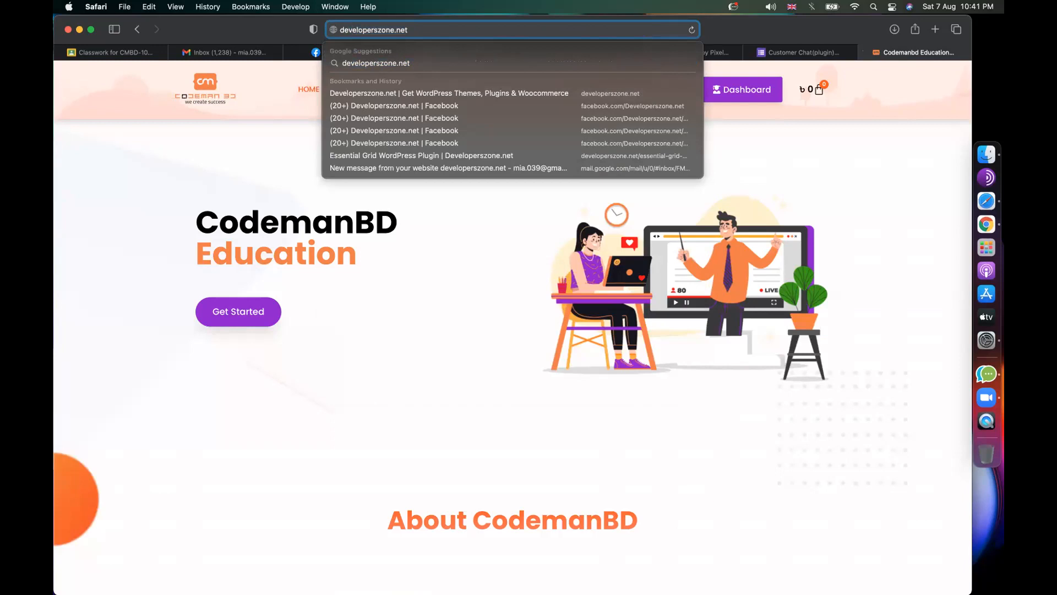
type("p")
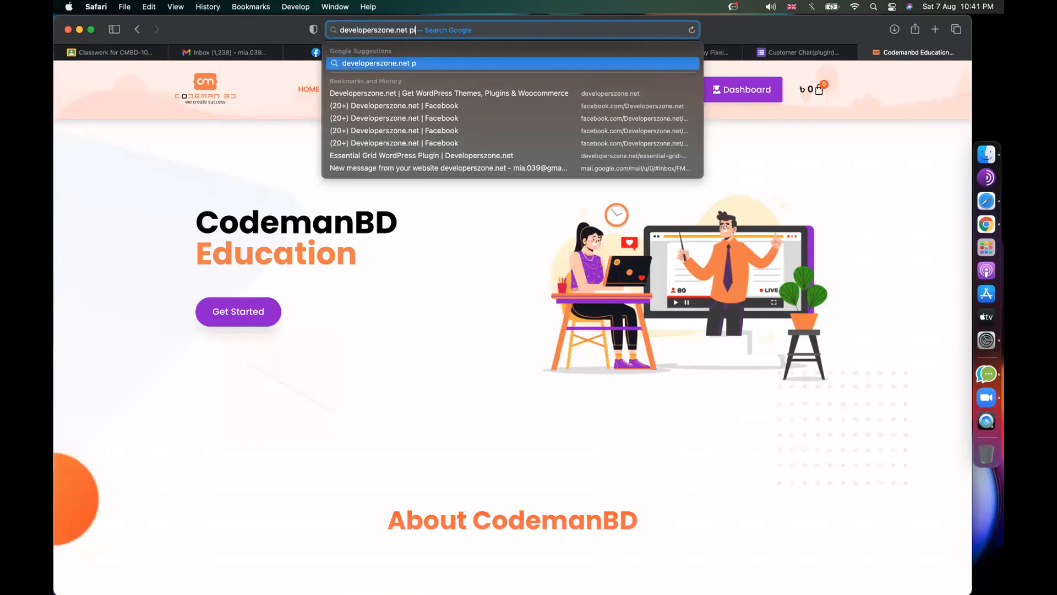
type("ixelyoursite")
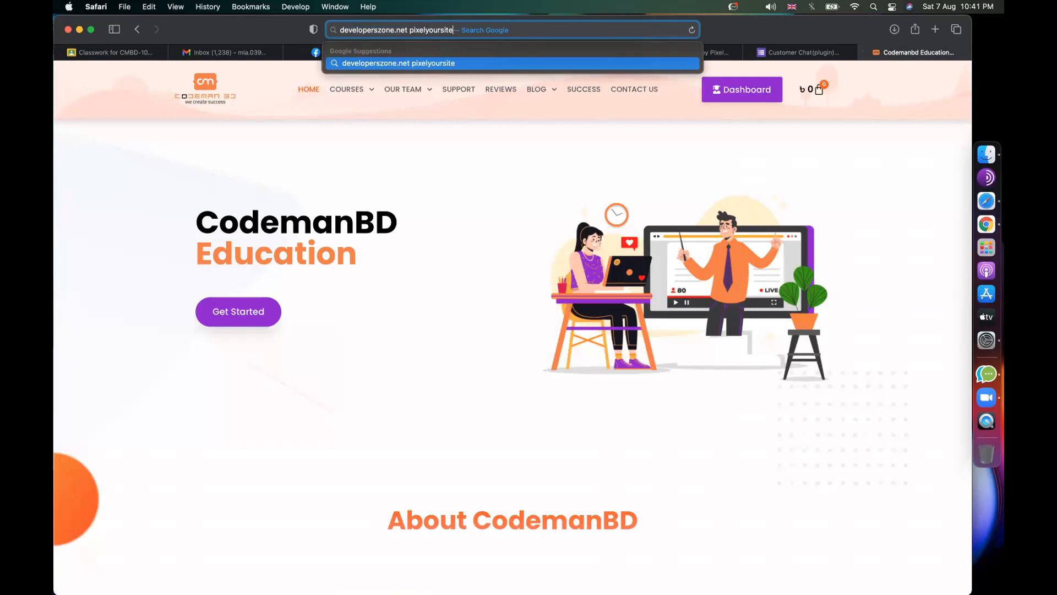
key("Return")
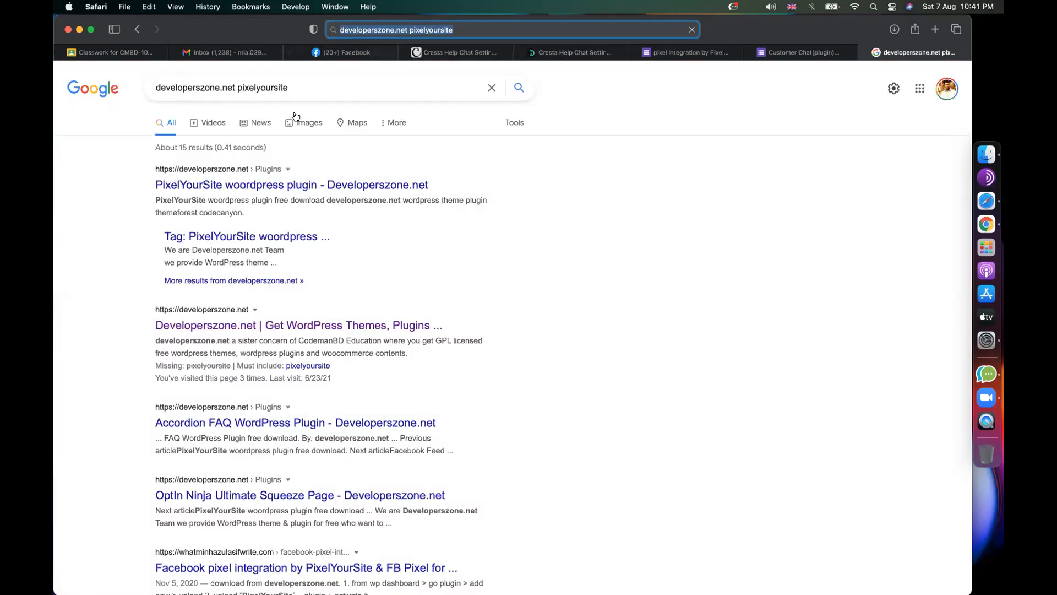
Open the developerszone.net PixelYourSite download article and scroll to Download Now
left_click(232, 189)
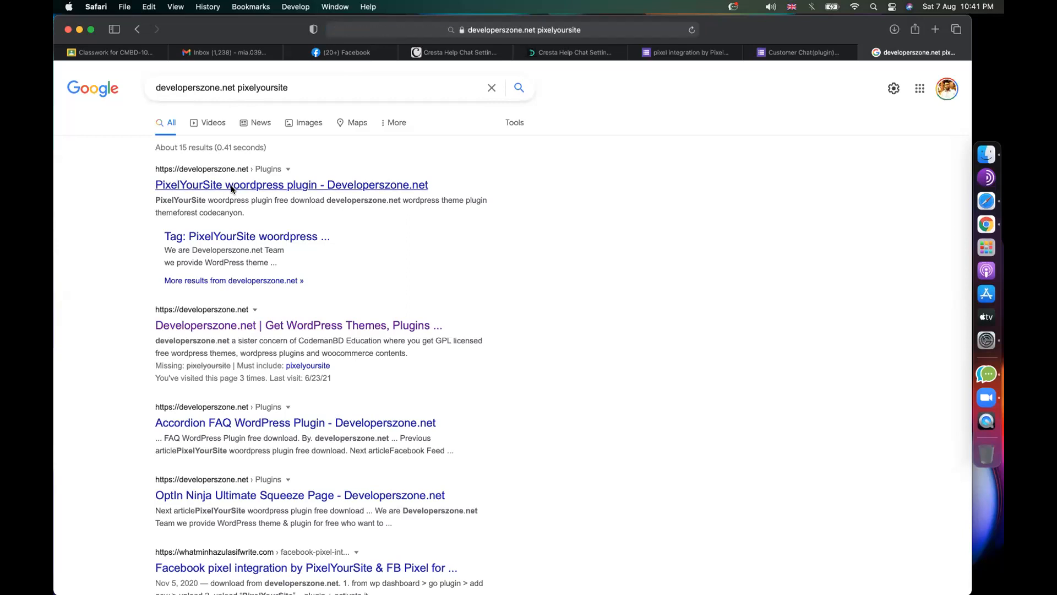
left_click(230, 185)
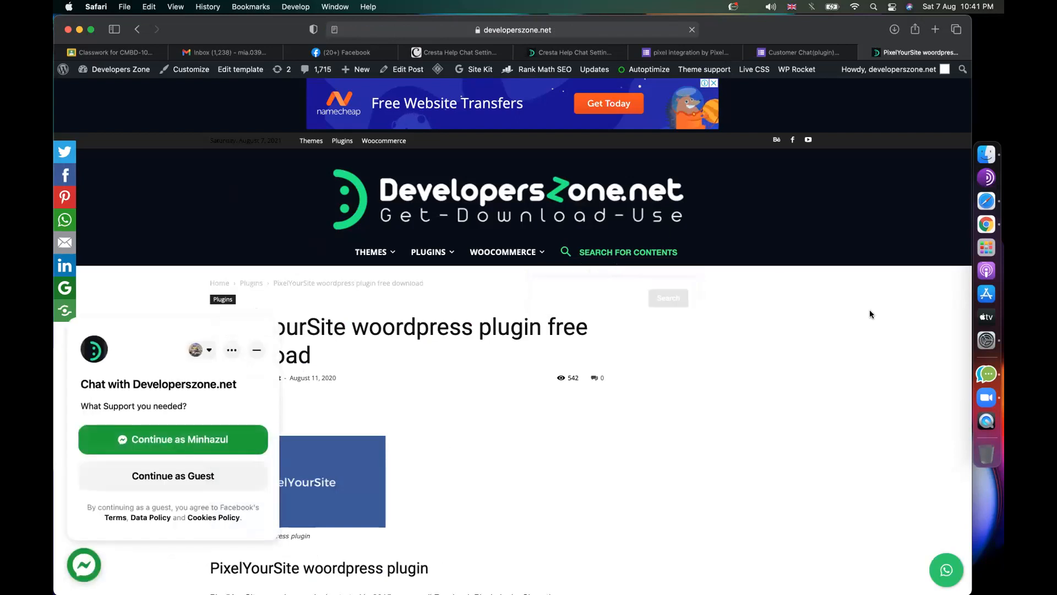
scroll(870, 312, "down", 5)
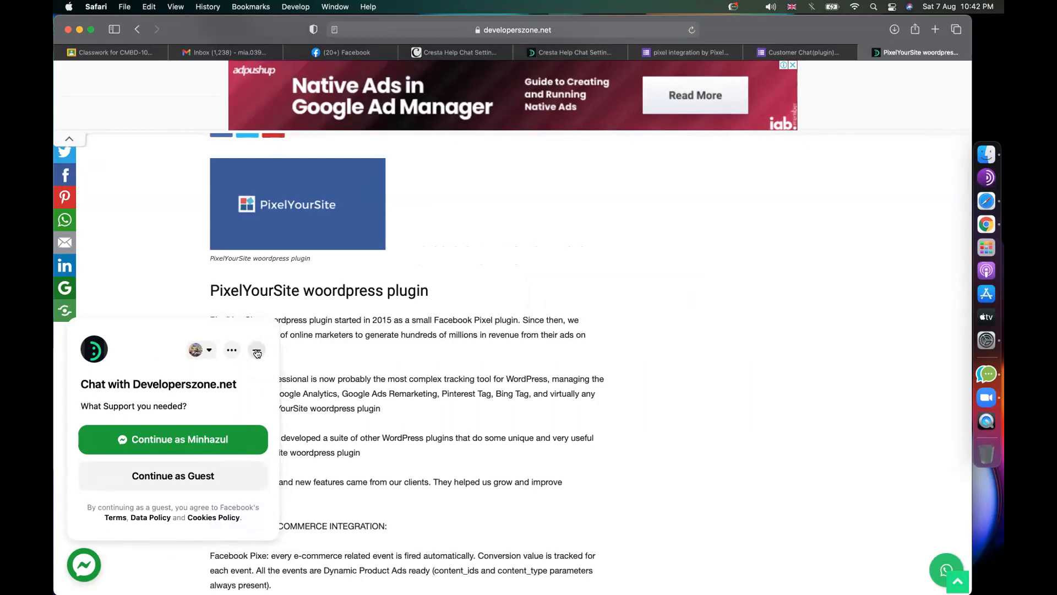
left_click(257, 352)
scroll(742, 370, "down", 15)
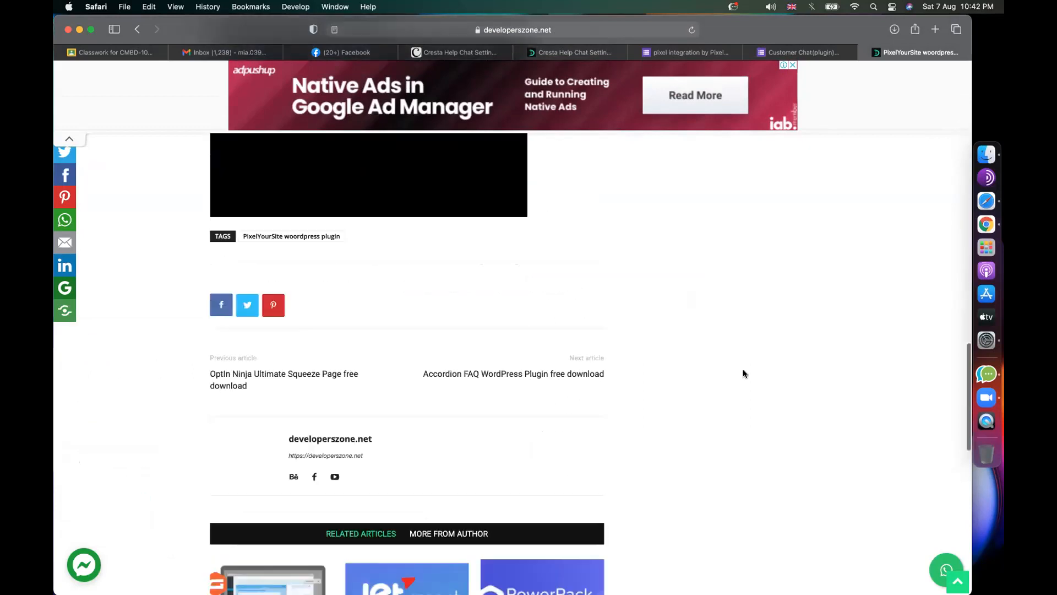
scroll(742, 373, "up", 10)
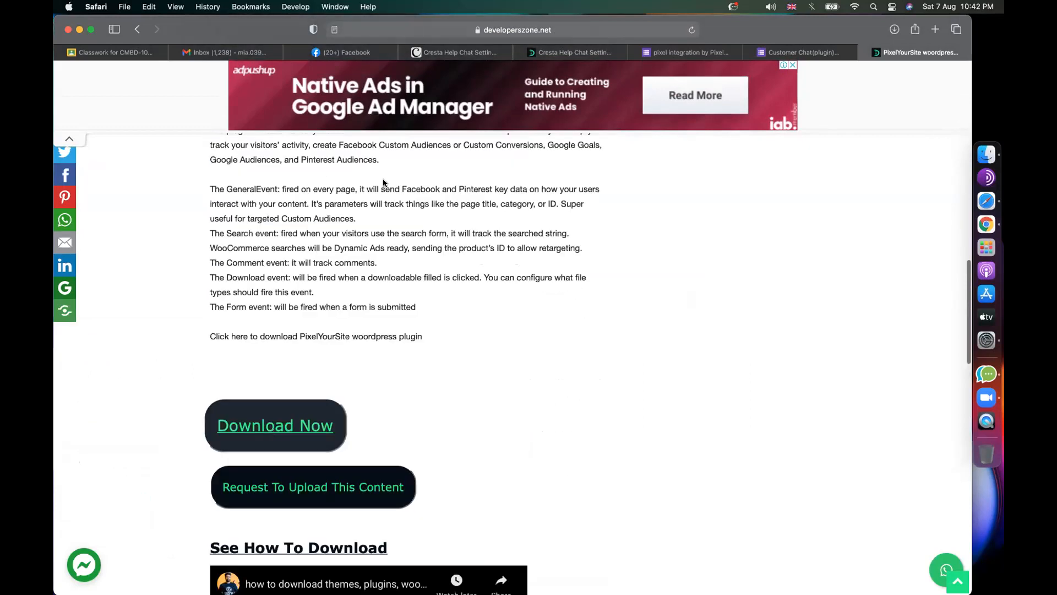
In the coxzone WordPress admin, go to Plugins > Add New and choose Upload Plugin
left_click(446, 52)
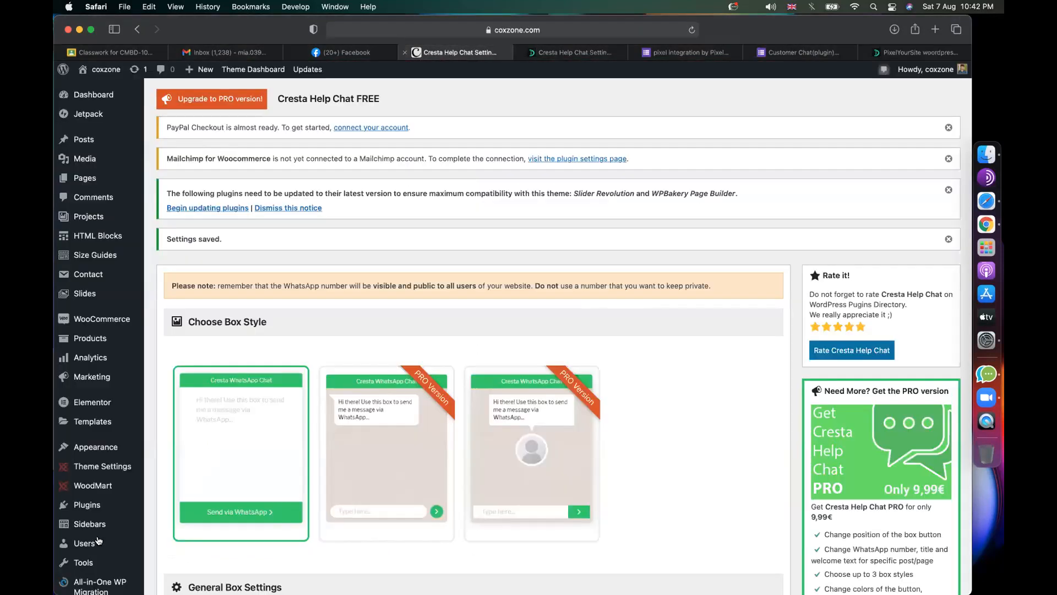
scroll(98, 540, "down", 5)
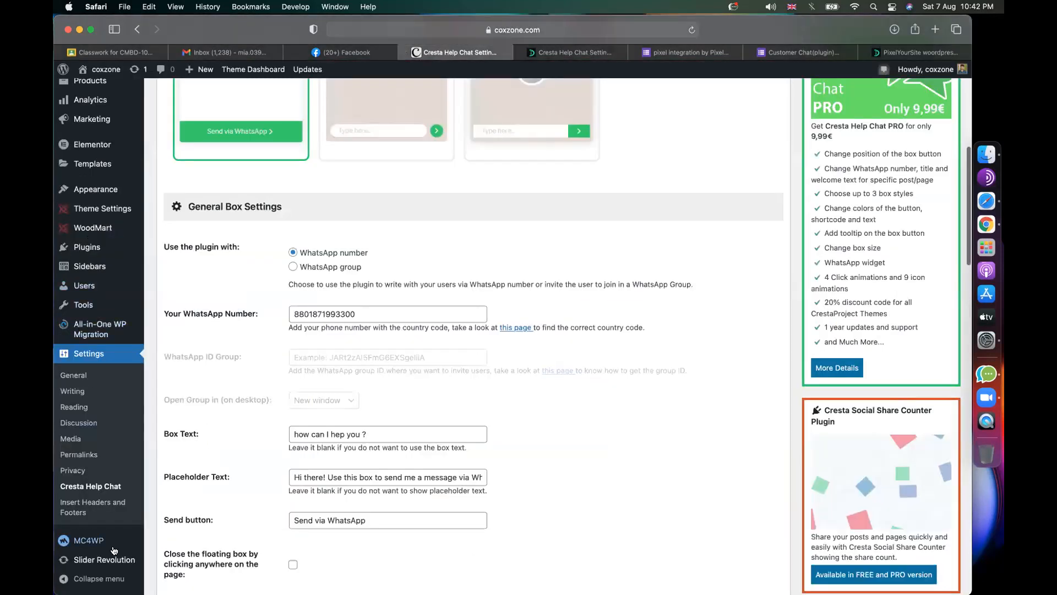
scroll(114, 549, "up", 2)
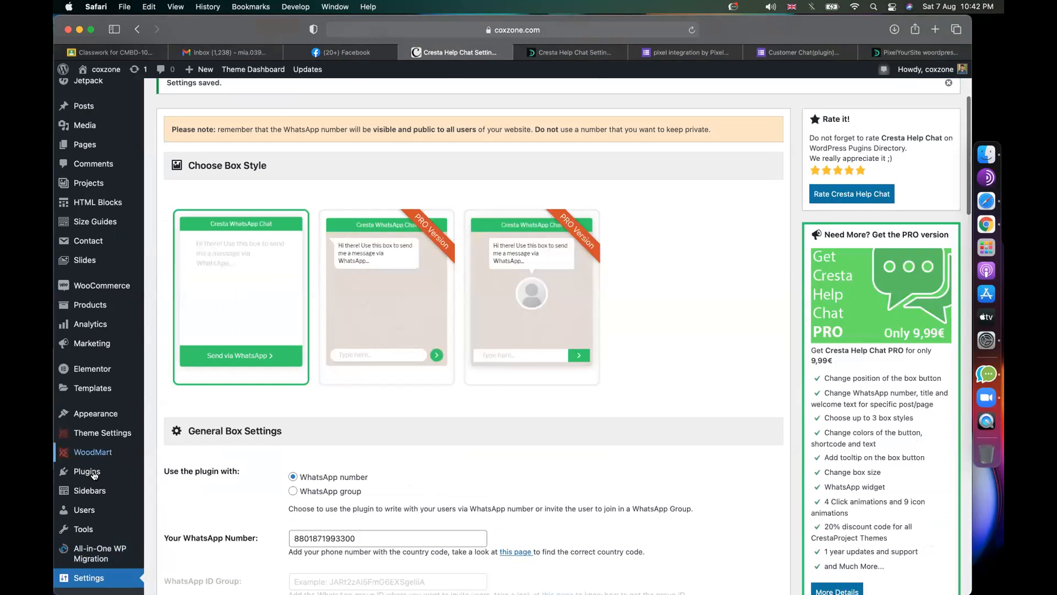
left_click(170, 487)
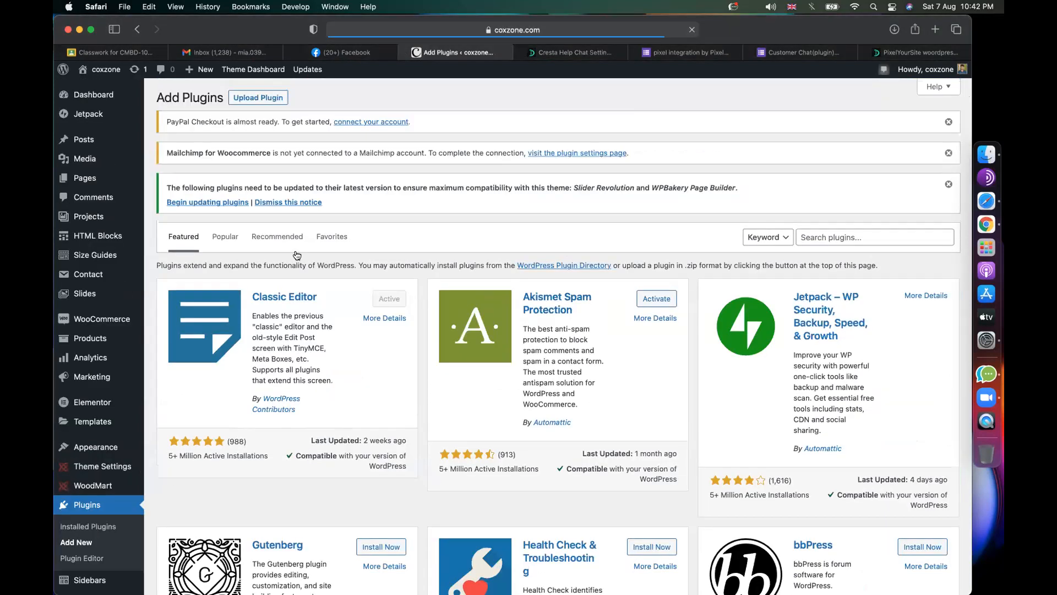
left_click(270, 99)
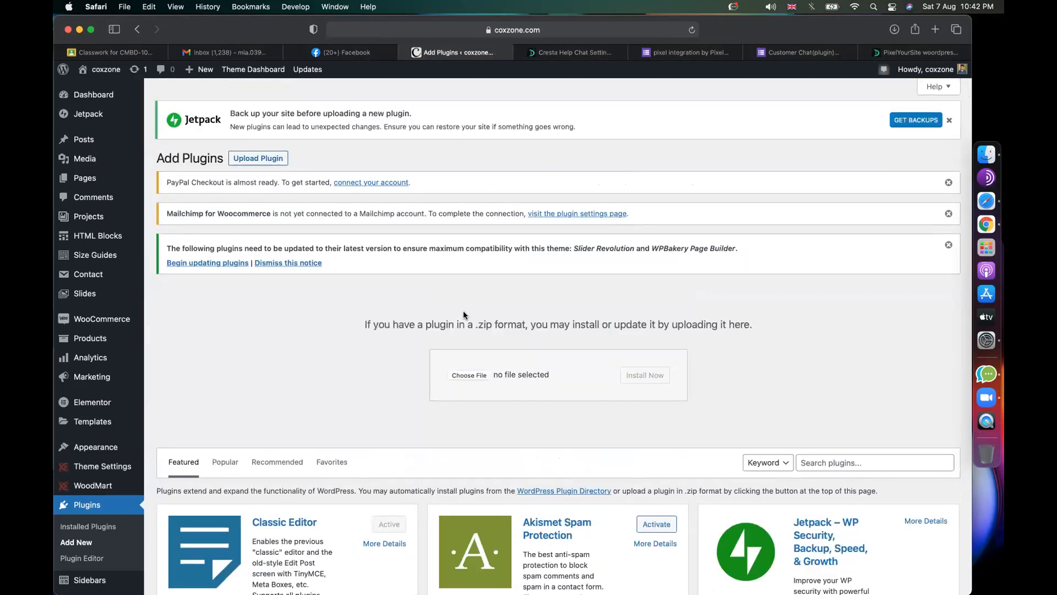
Pick pixelyoursite-pro-7.7.1.zip from Downloads > Themes & Plugins as the plugin file
left_click(468, 375)
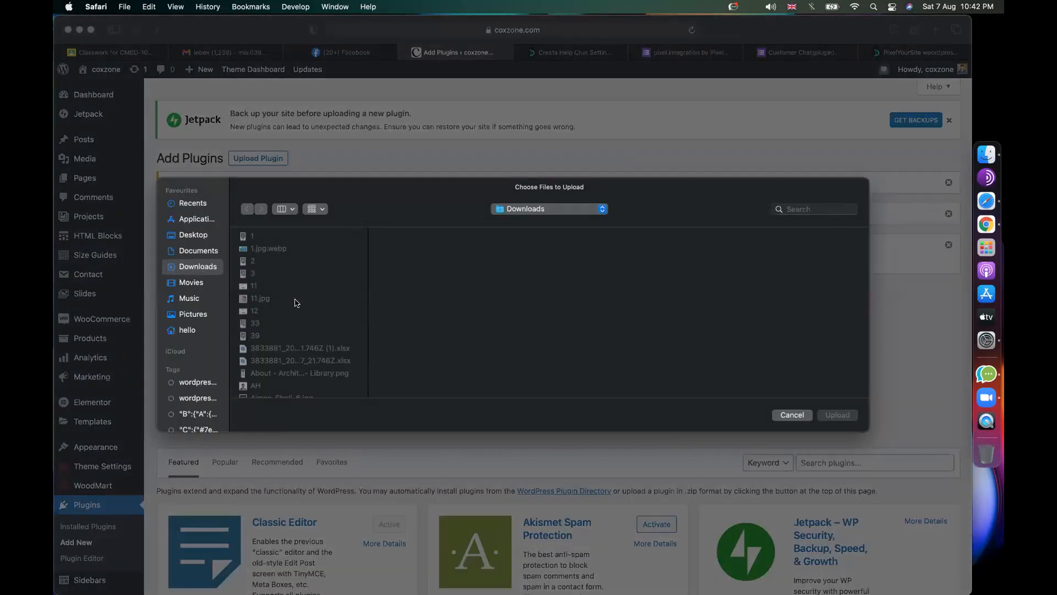
key("s")
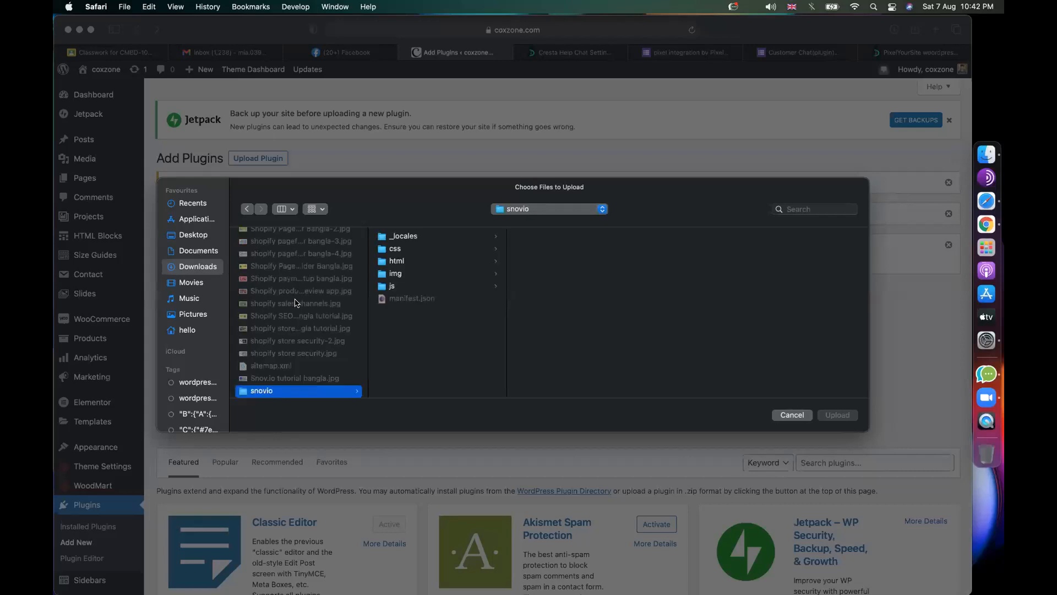
key("l")
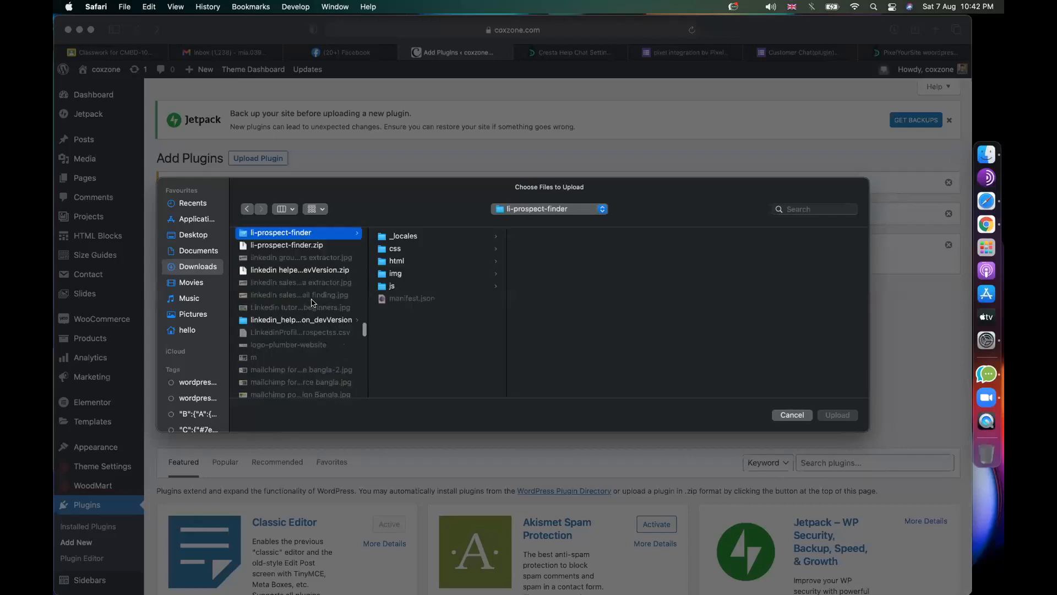
scroll(306, 371, "down", 15)
scroll(302, 353, "up", 3)
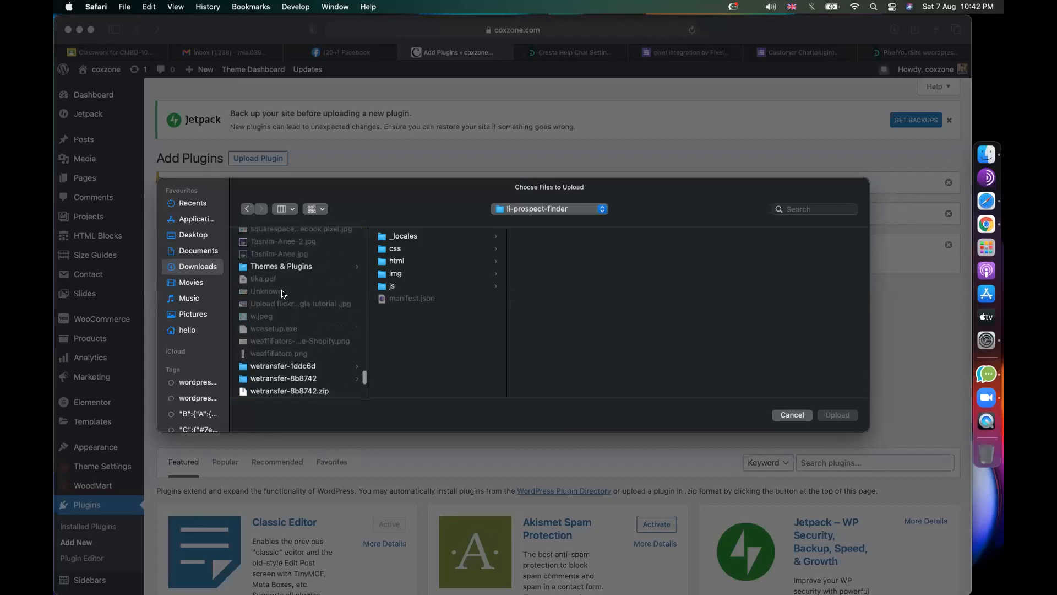
left_click(275, 267)
scroll(462, 298, "down", 5)
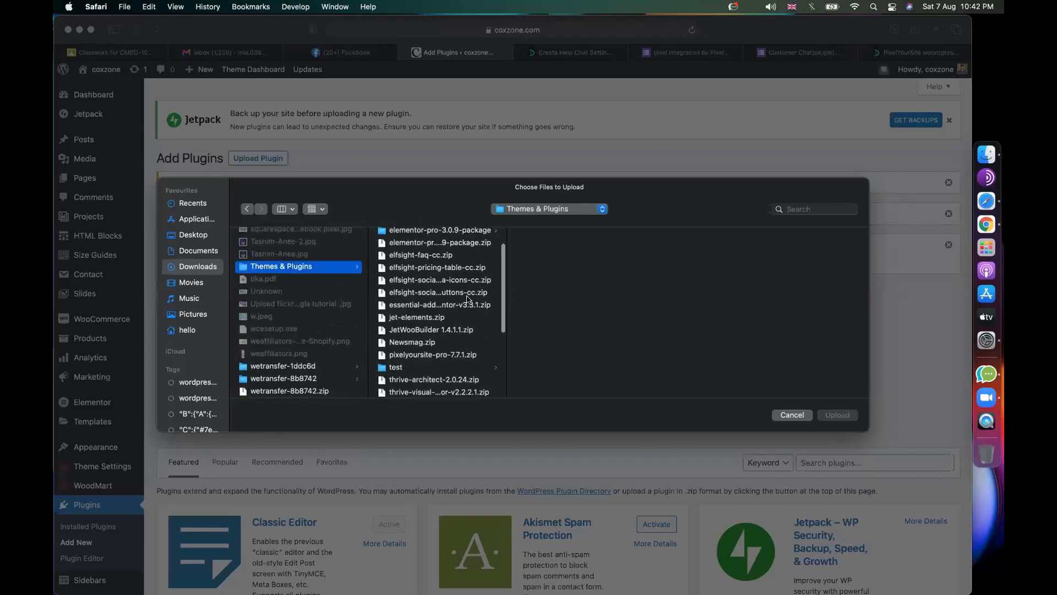
double_click(410, 316)
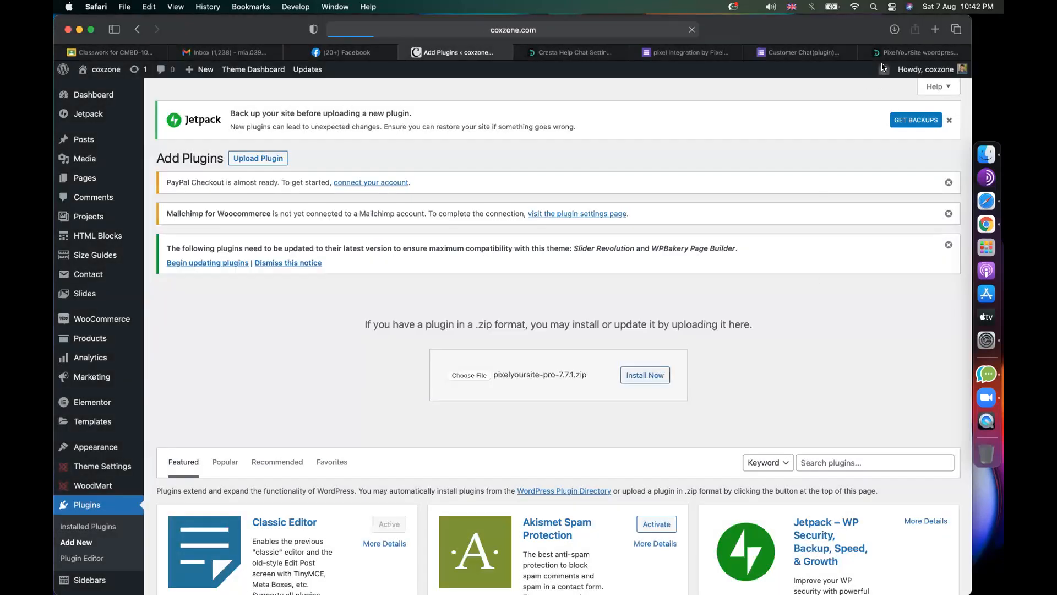
left_click(797, 52)
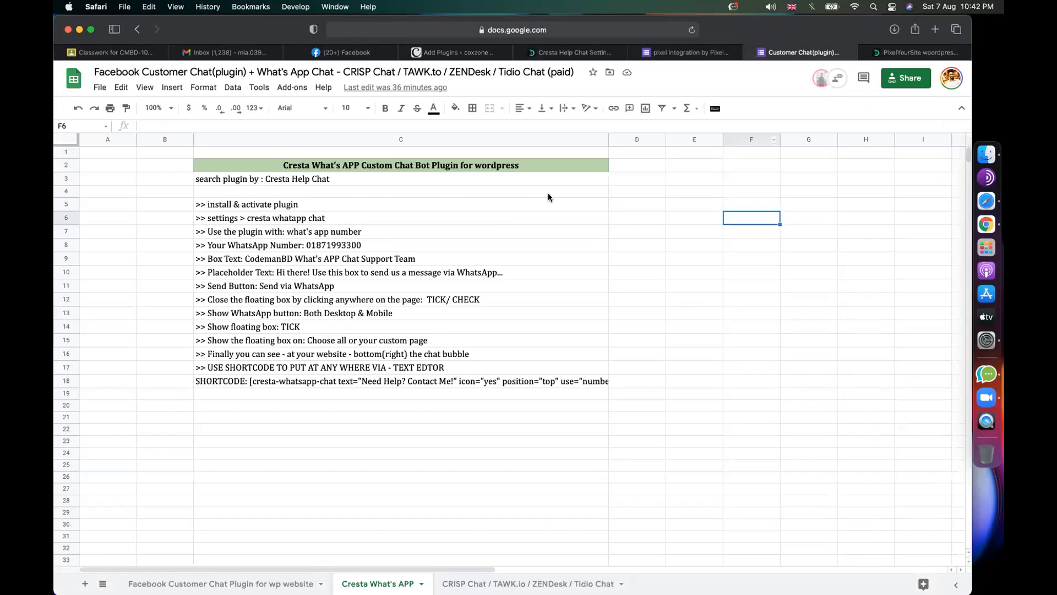
Review the PixelYourSite integration steps sheet, then go back to the WordPress Add Plugins page
left_click(689, 51)
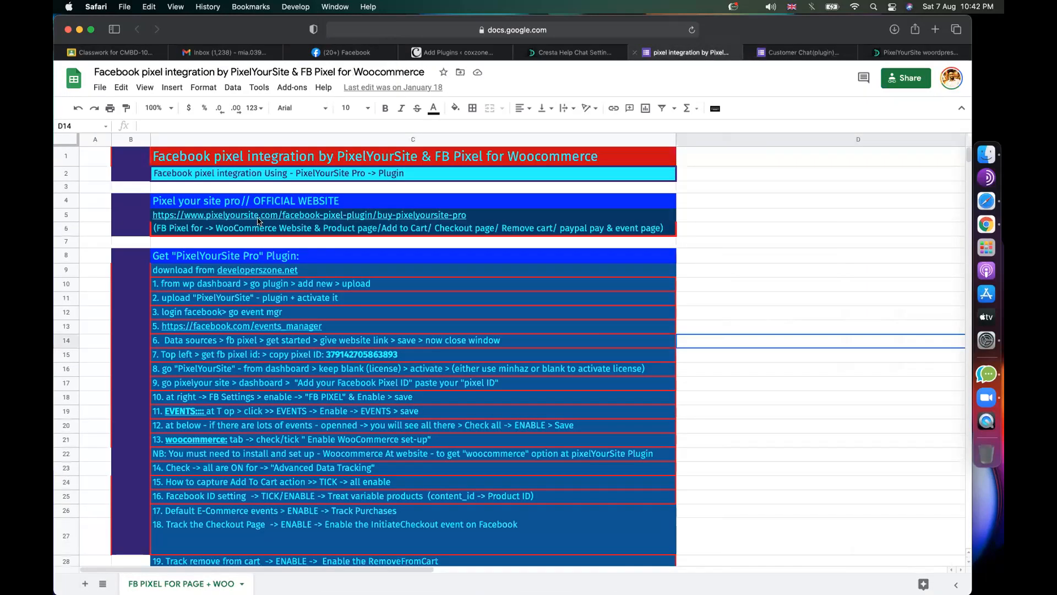
left_click(699, 300)
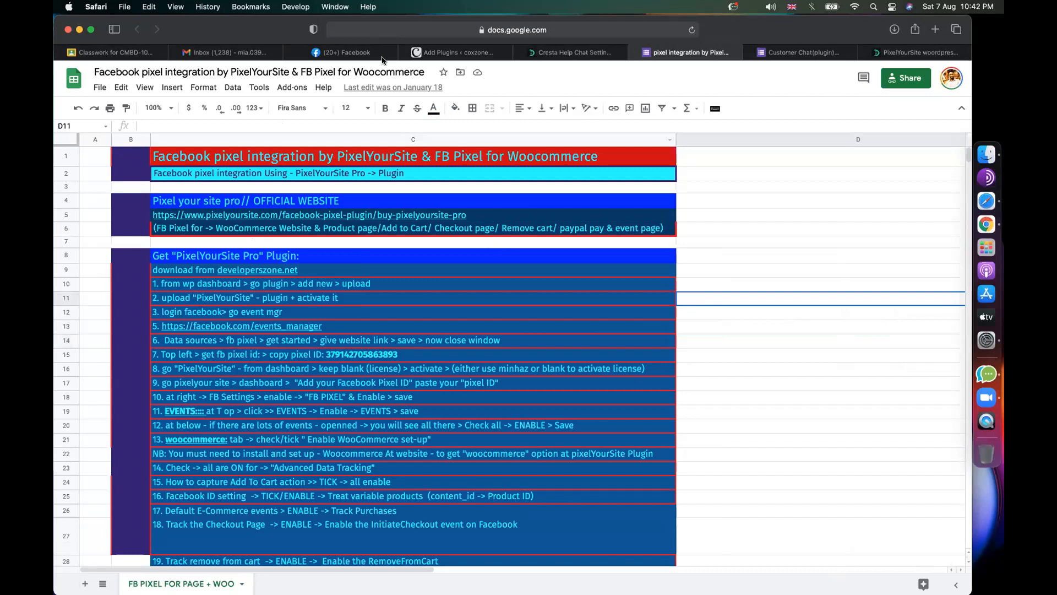
left_click(439, 53)
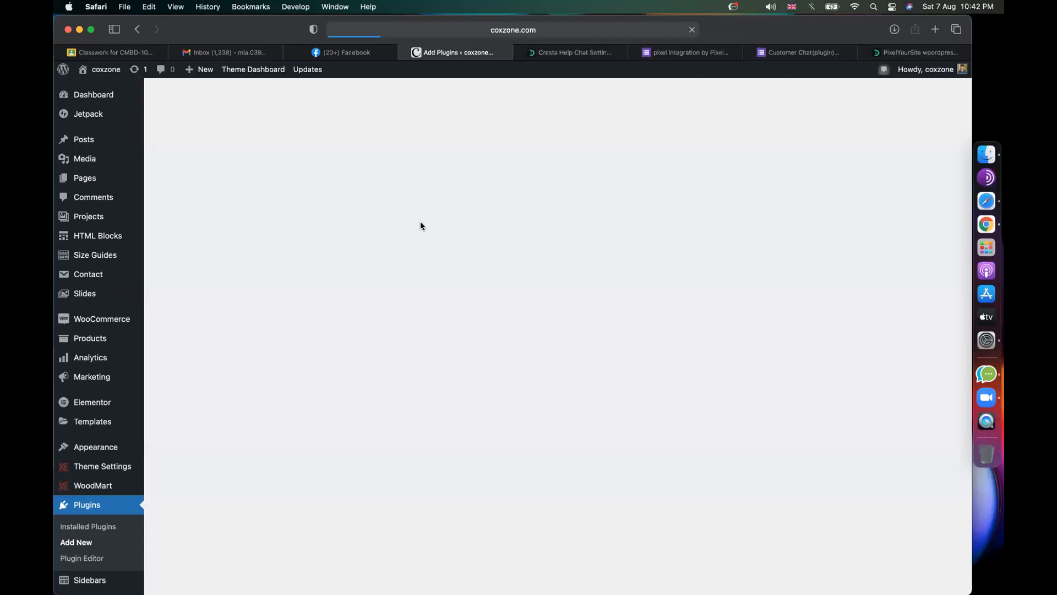
Try the Events Manager link from the pixel steps sheet and close the broken Facebook page
left_click(700, 55)
left_click(788, 326)
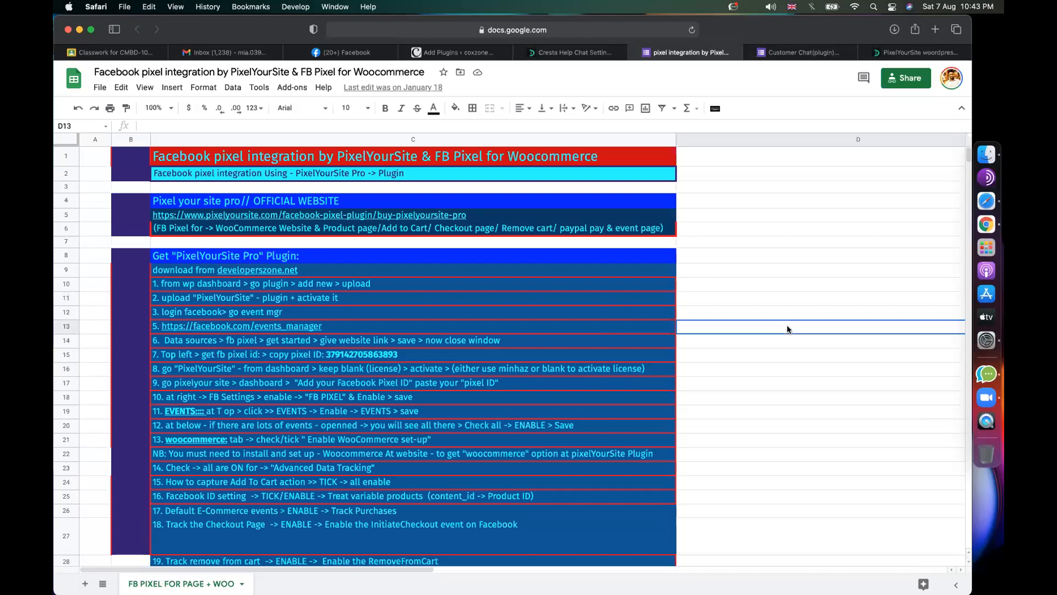
left_click(713, 250)
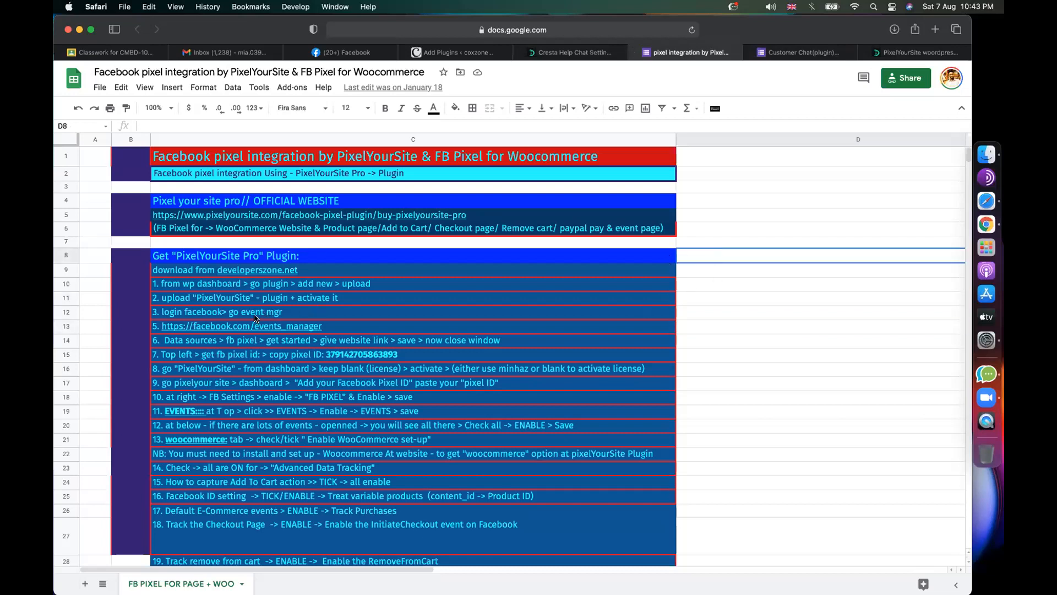
left_click(232, 327)
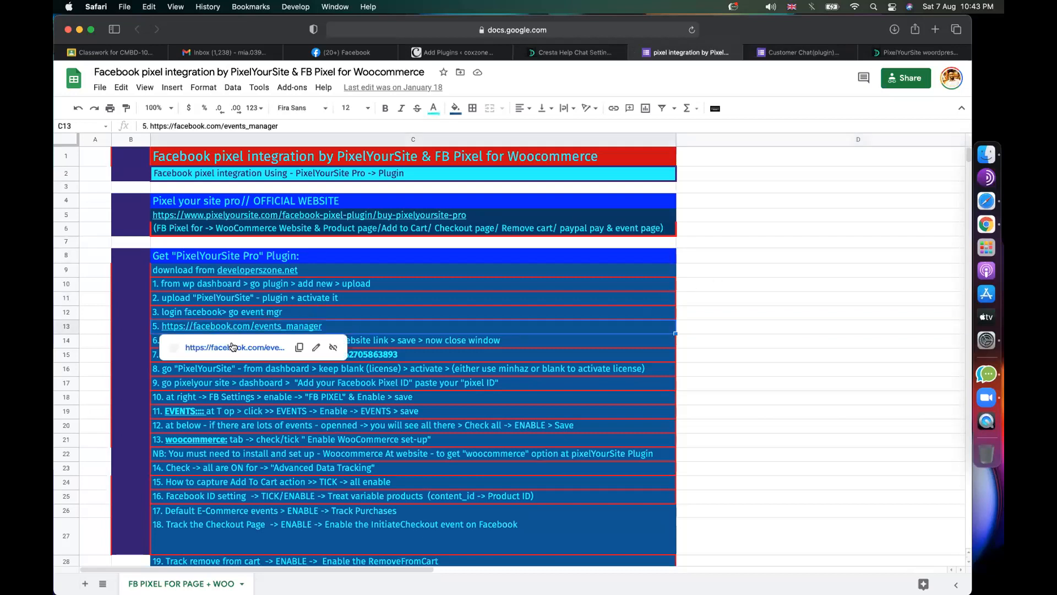
left_click(209, 348)
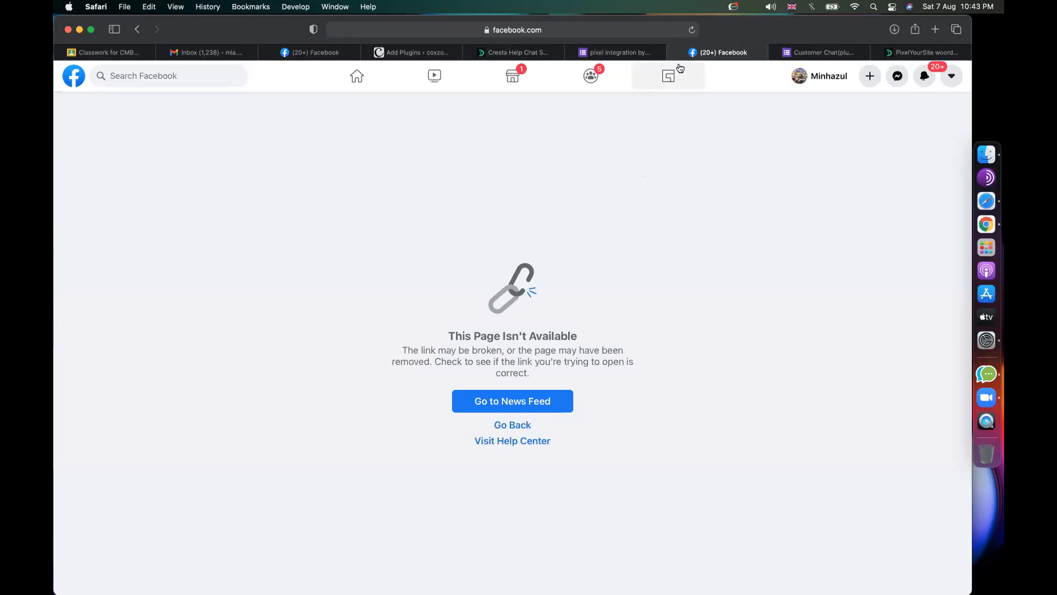
left_click(674, 53)
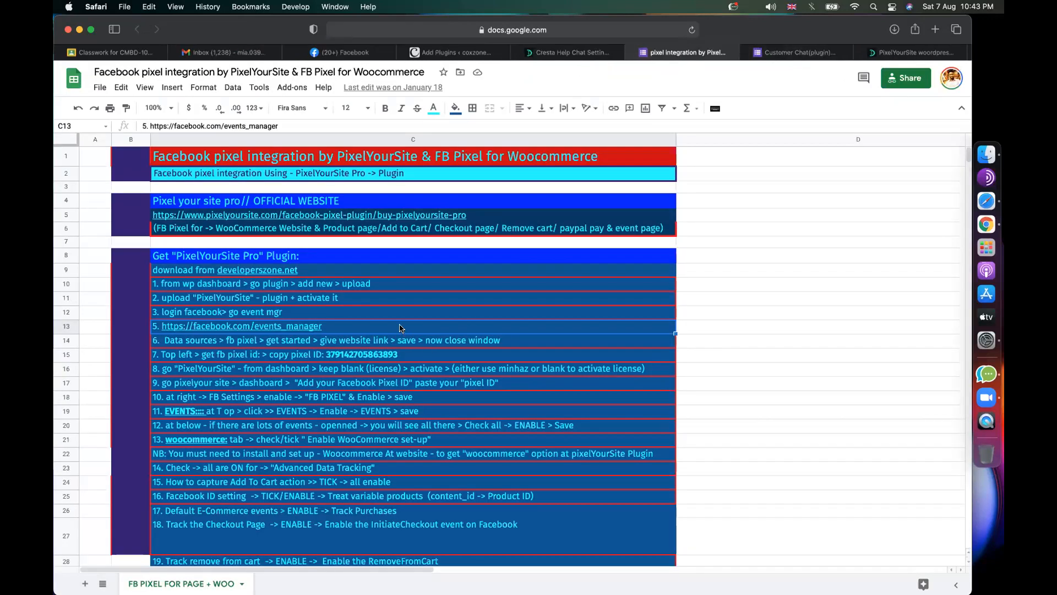
Edit the step 5 link in C13 so it points to events_manager2
left_click(357, 329)
type("2")
left_click(527, 338)
left_click(312, 330)
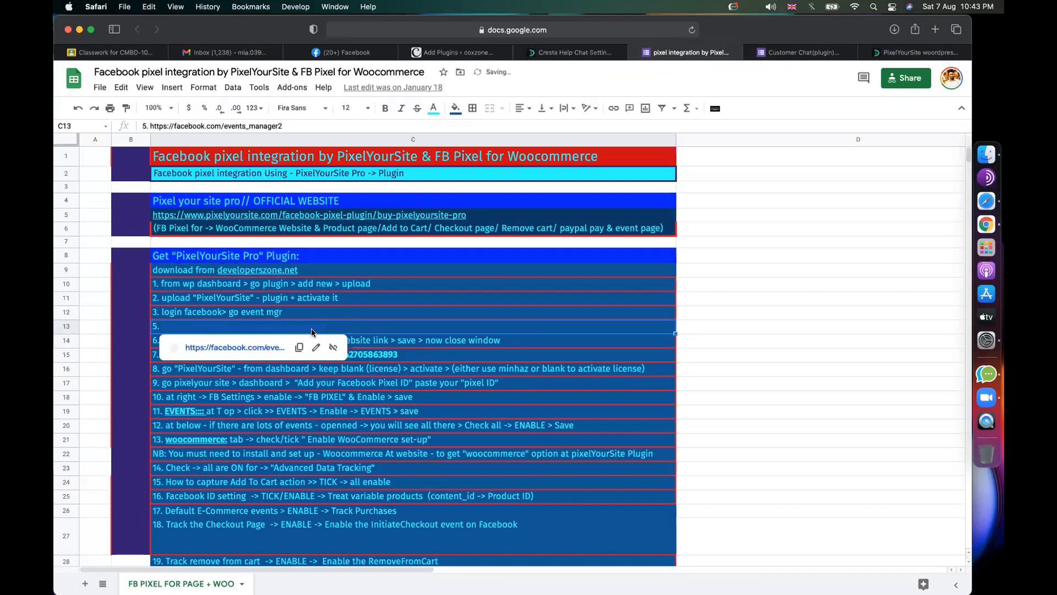
double_click(352, 327)
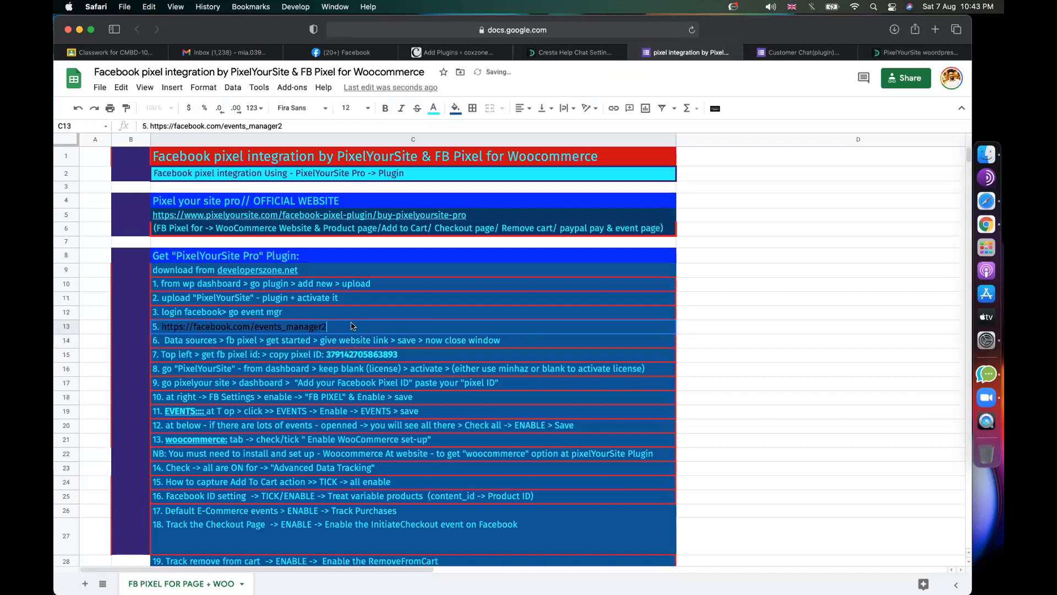
key("Return")
Color the C13 link text cyan and open the events_manager2 link in a new tab
left_click(327, 326)
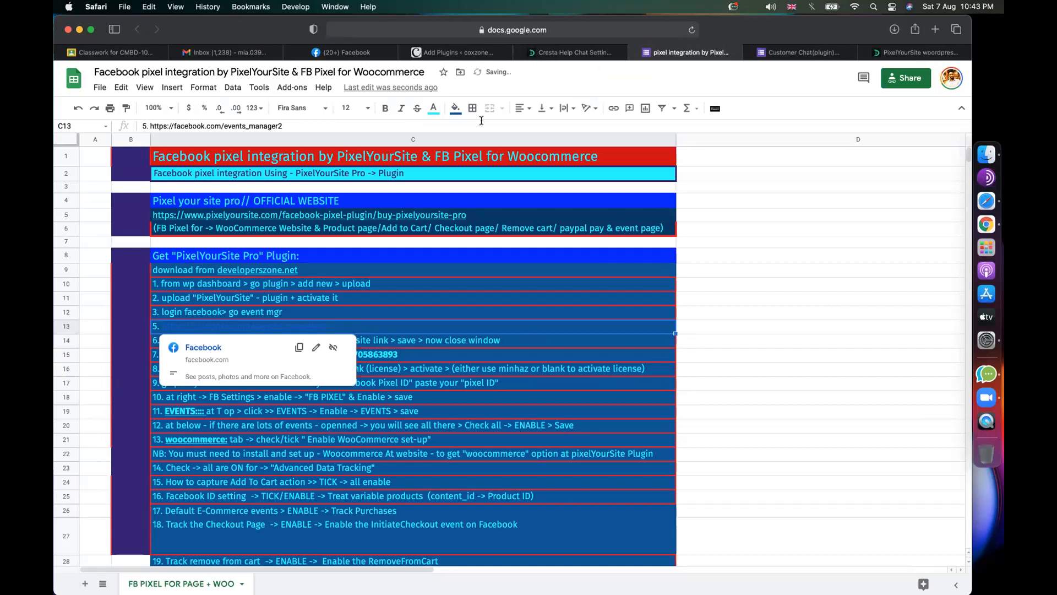
left_click(435, 107)
left_click(497, 164)
left_click(550, 256)
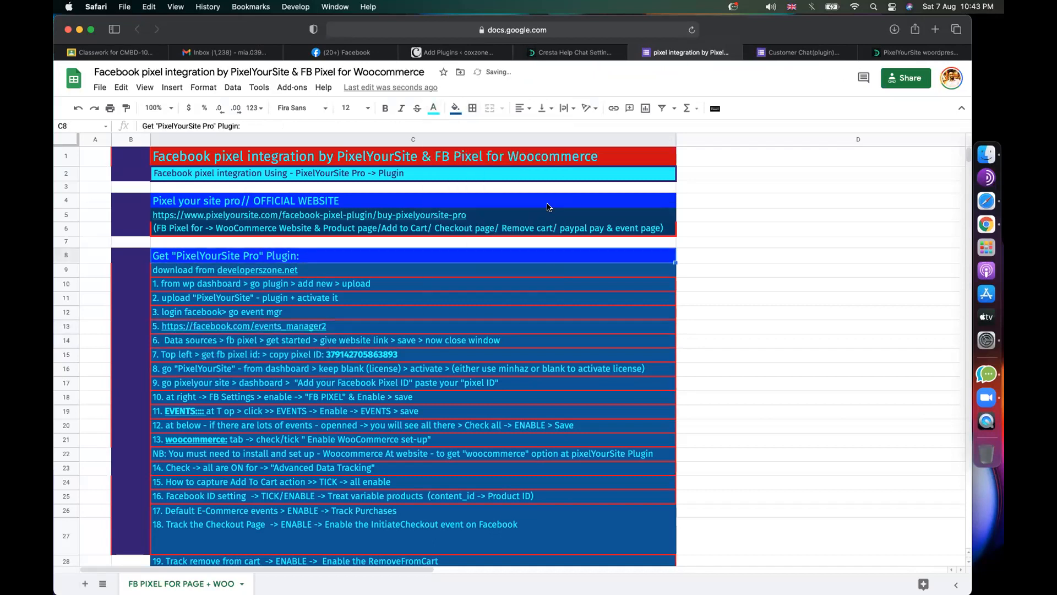
left_click(288, 329)
left_click(201, 351)
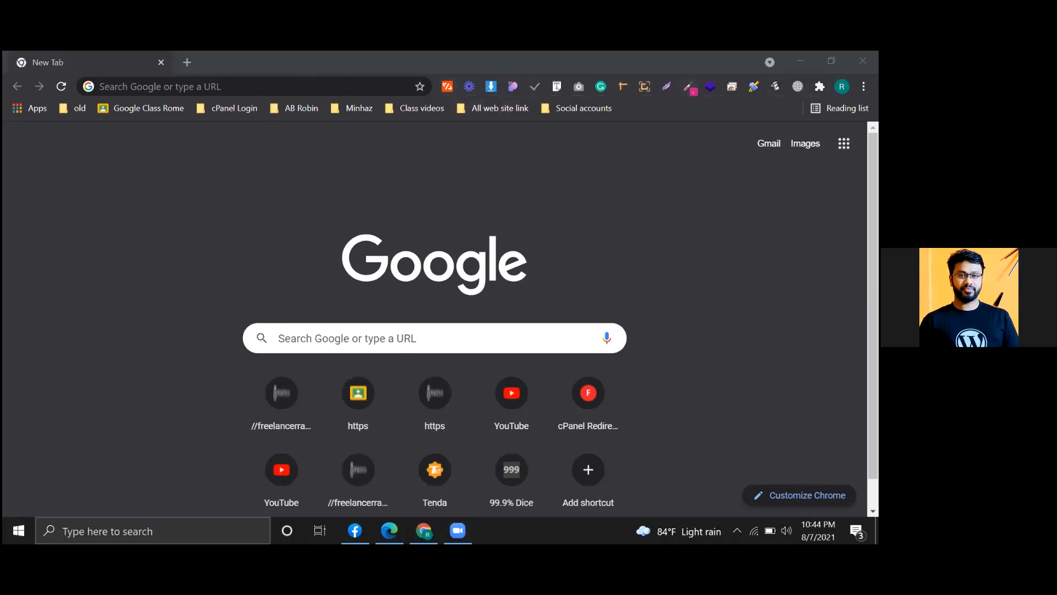
From the Extensions menu, unpin CSS Peeper, Enable Copy, Font Finder, GoFullPage and Image Downloader, leaving Grammarly pinned
left_click(820, 86)
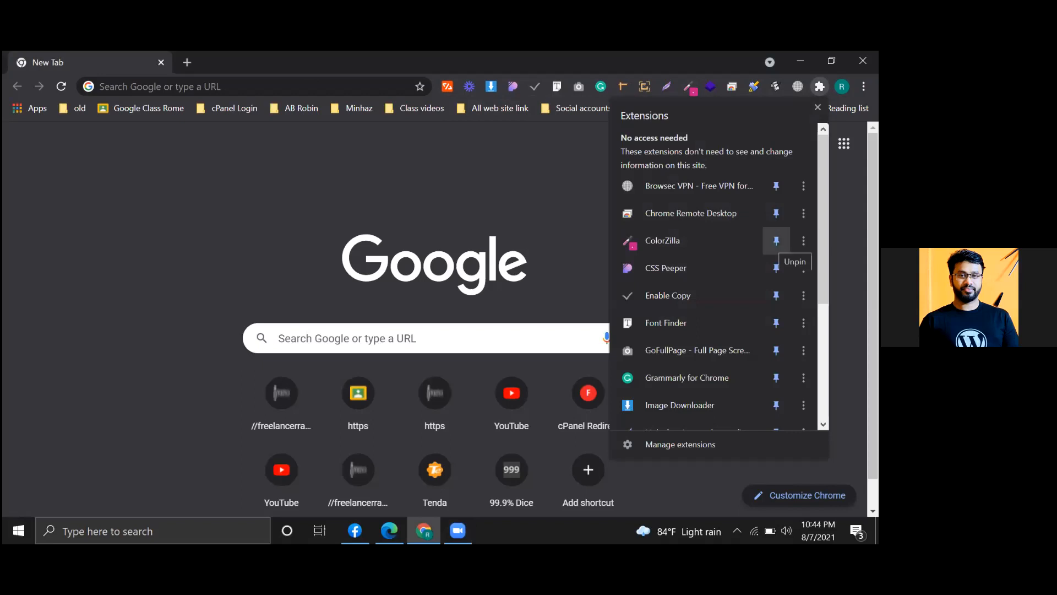
left_click(776, 268)
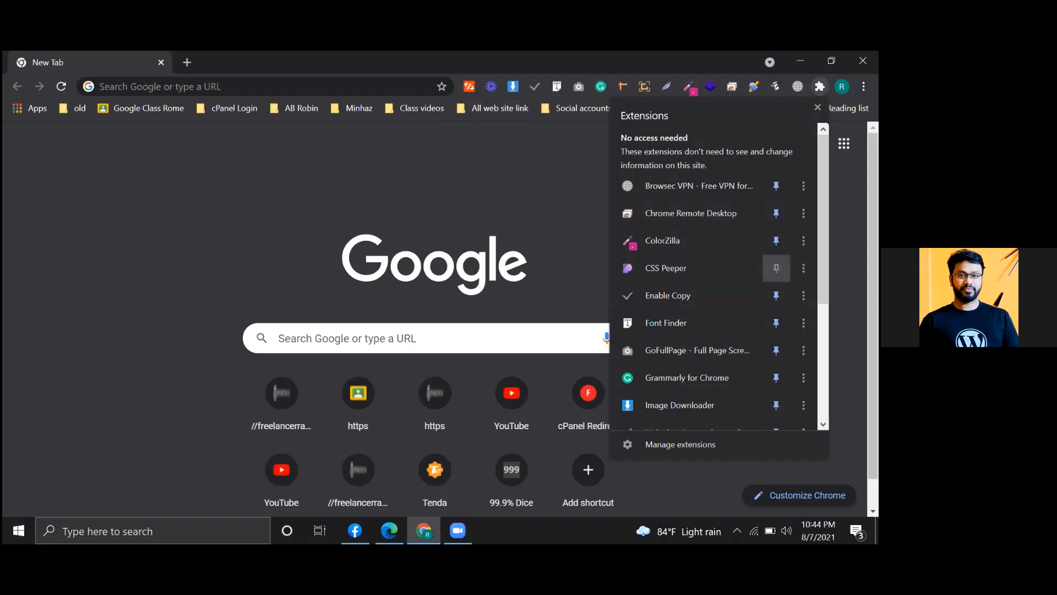
left_click(776, 296)
left_click(777, 323)
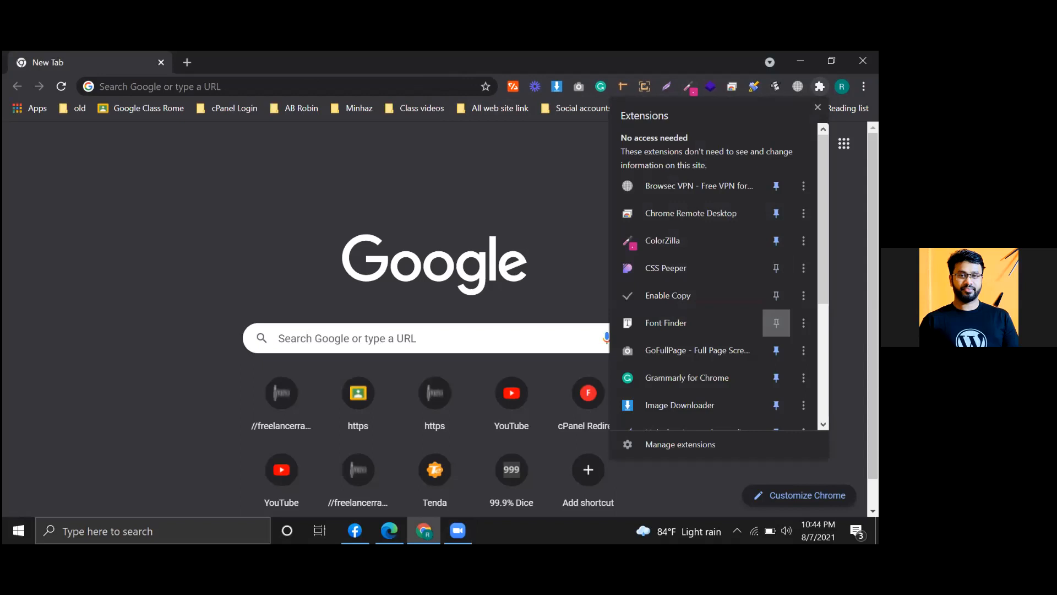
left_click(776, 351)
left_click(777, 378)
left_click(776, 378)
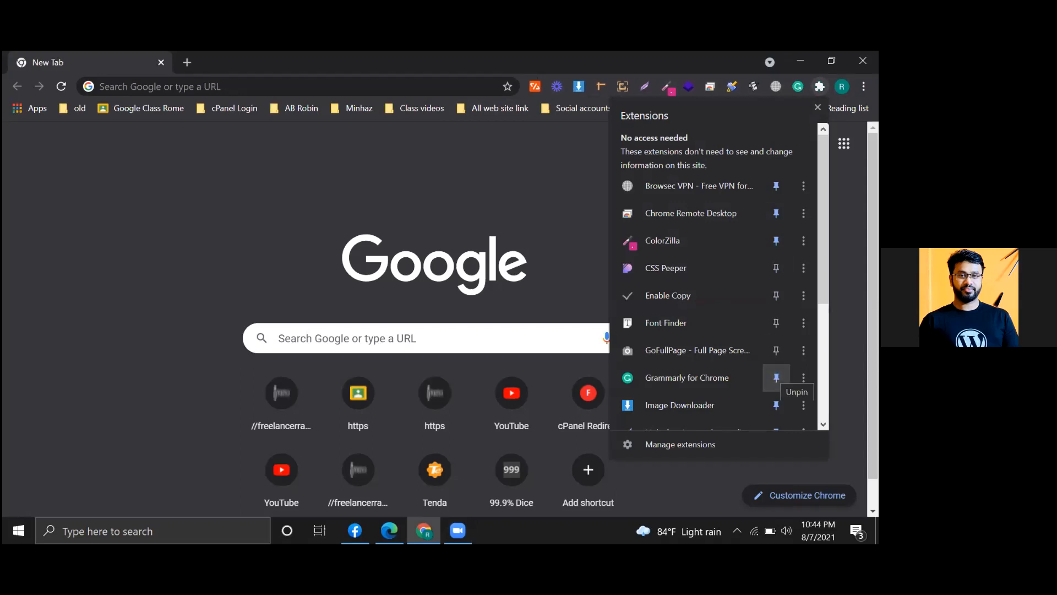
scroll(777, 378, "down", 1)
left_click(777, 390)
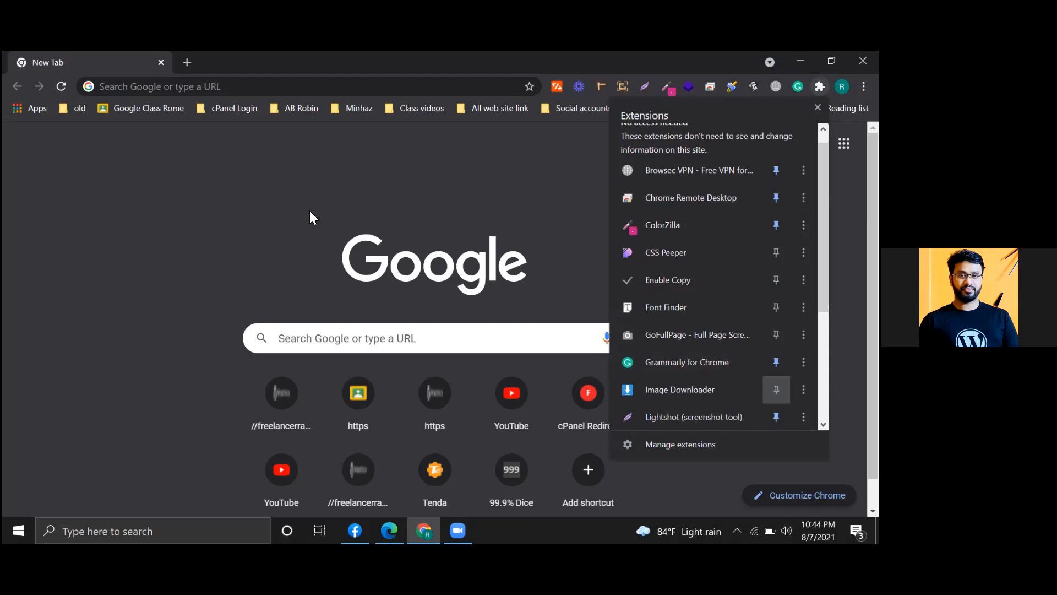
left_click(490, 168)
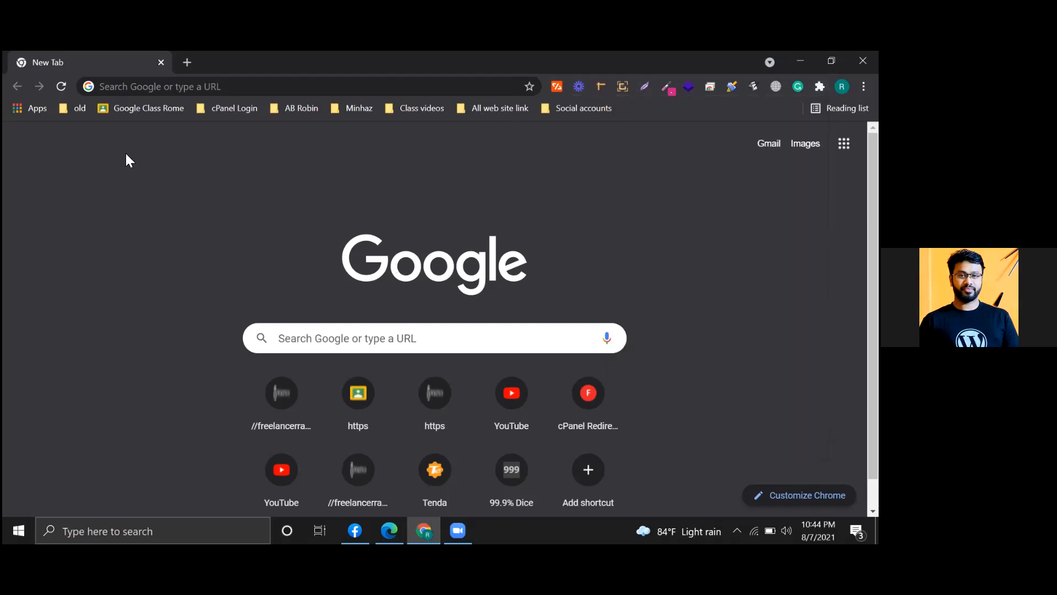
Open the Facebook home page by typing 'face' in the address bar
left_click(195, 88)
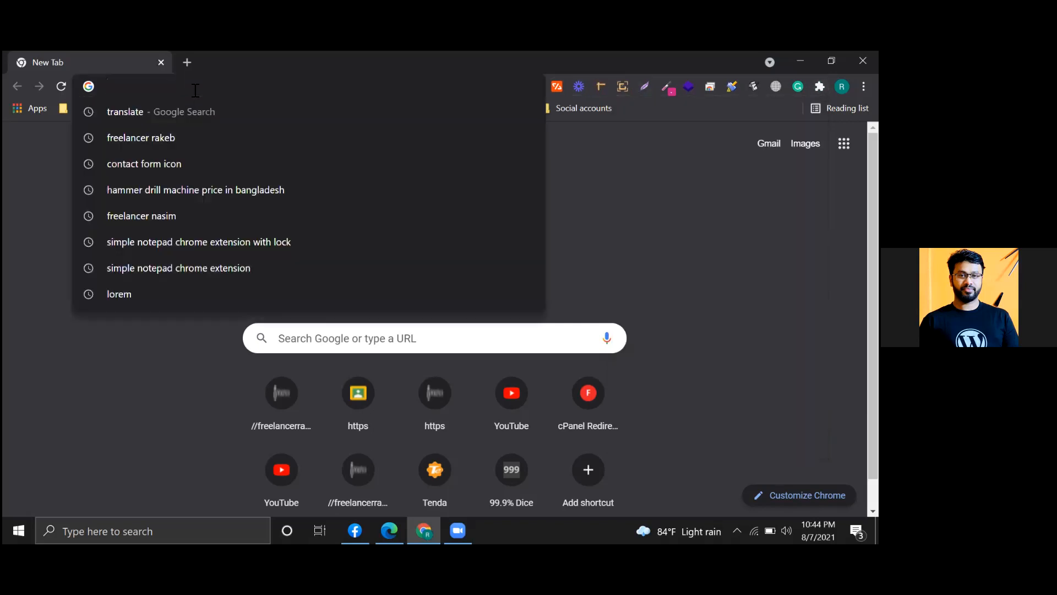
type("face")
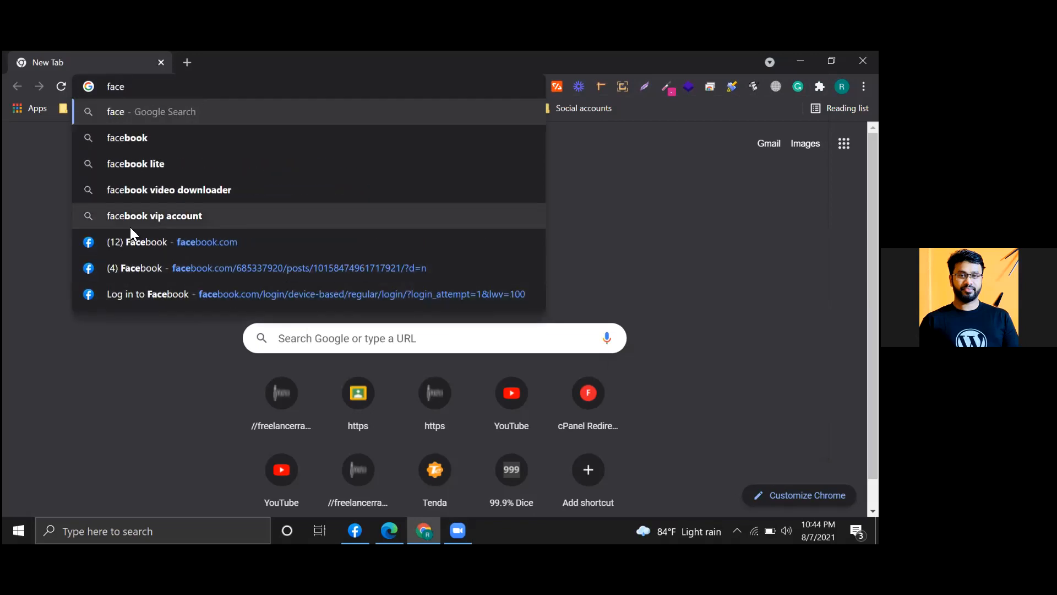
left_click(132, 241)
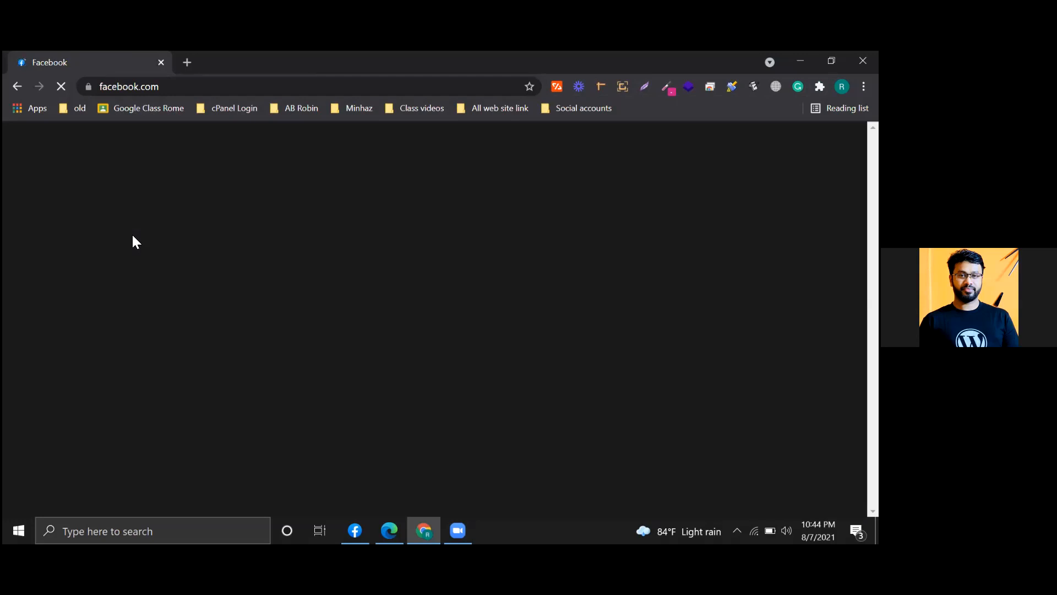
In a new tab, load facebook.com/events_manager2
left_click(186, 62)
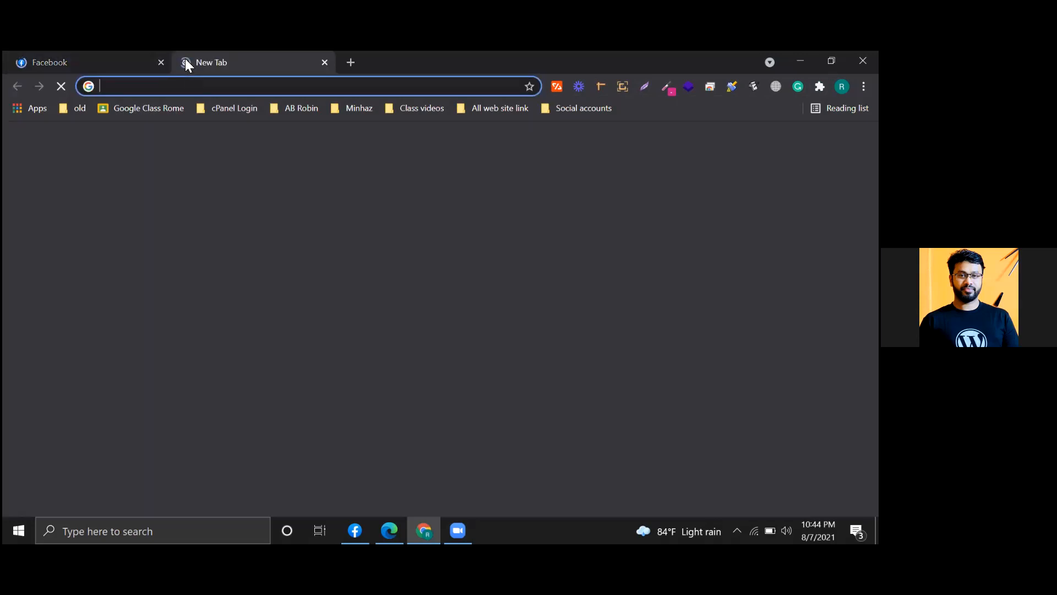
type("face")
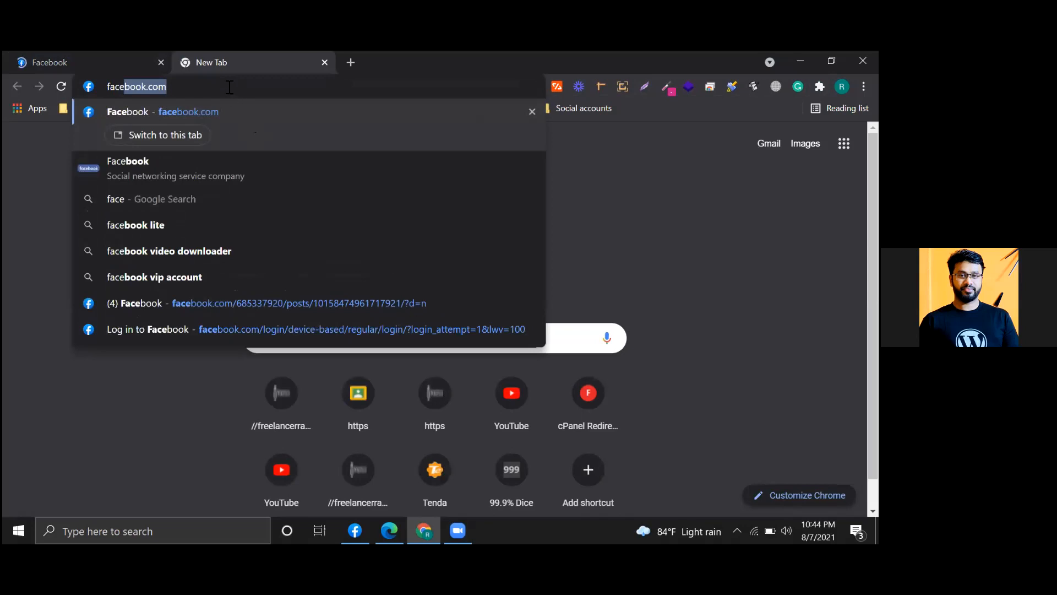
type("book.com/")
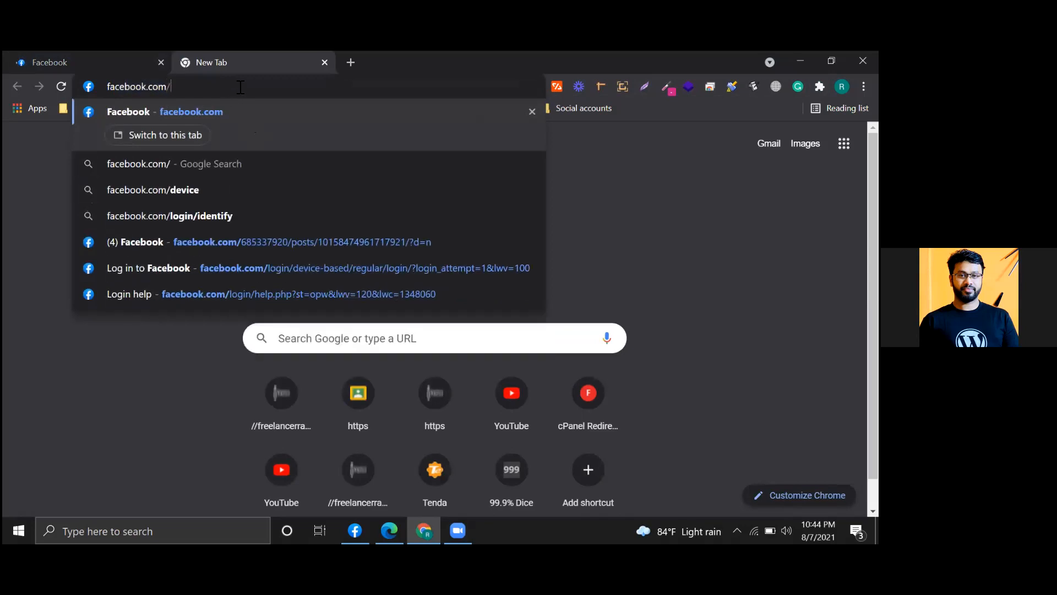
type("events")
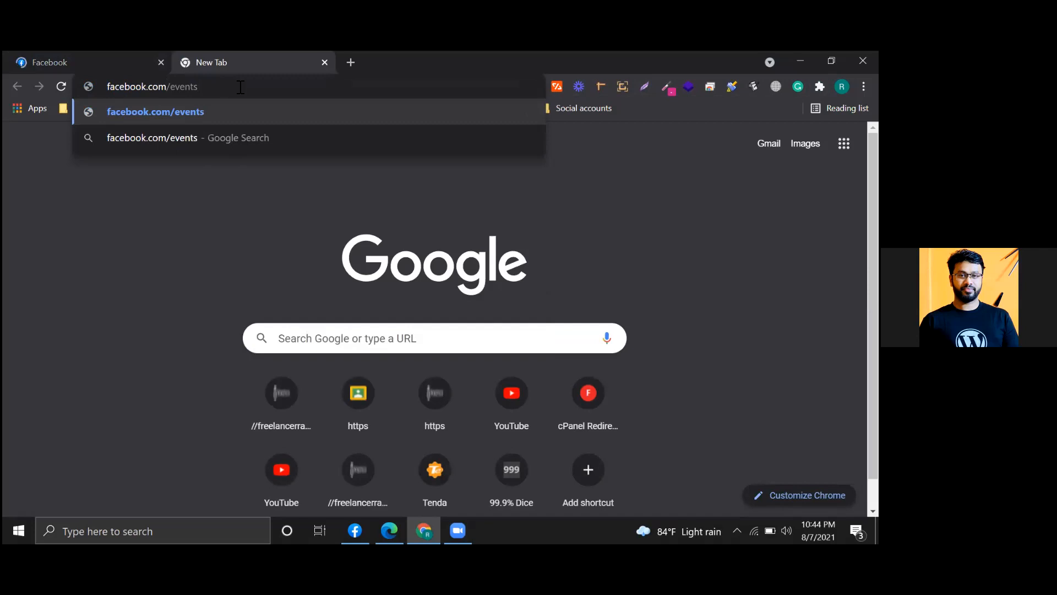
type("_manag")
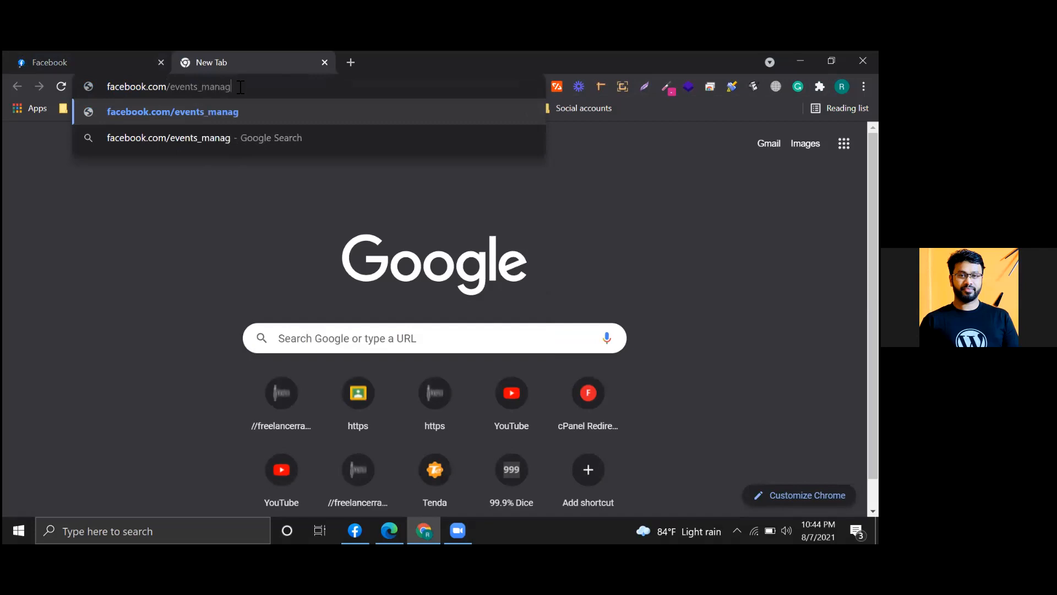
type("er2")
key("Return")
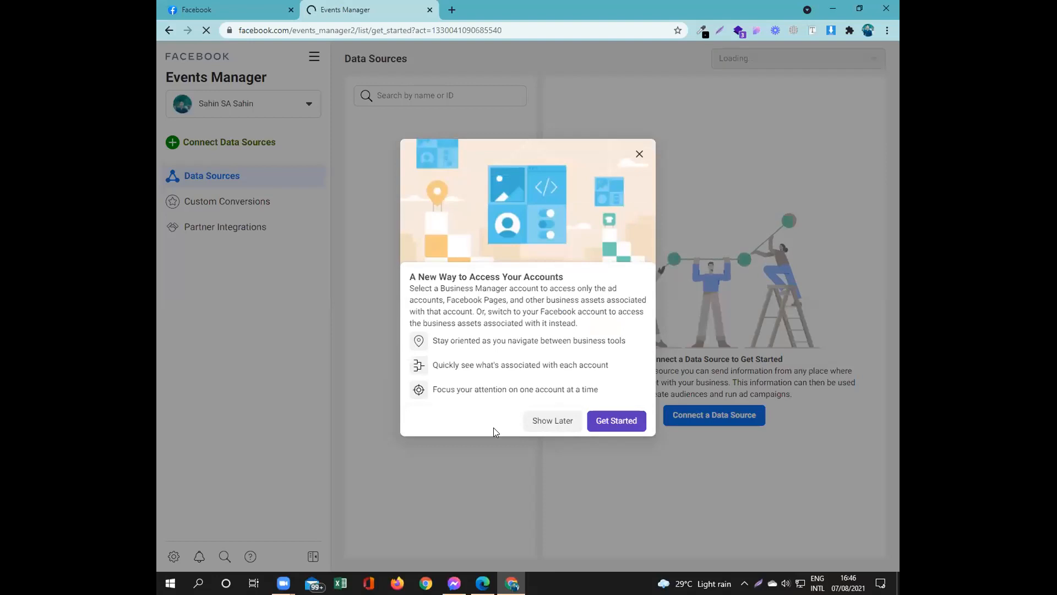
Dismiss the intro and connect a Web data source via Facebook Pixel, reaching the Add Details form
left_click(637, 158)
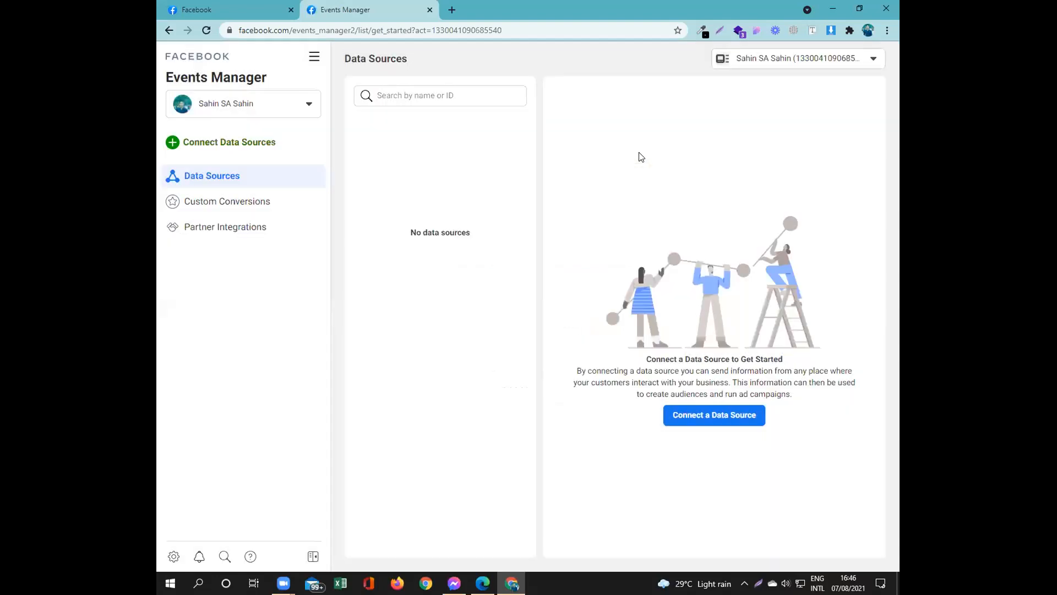
left_click(695, 418)
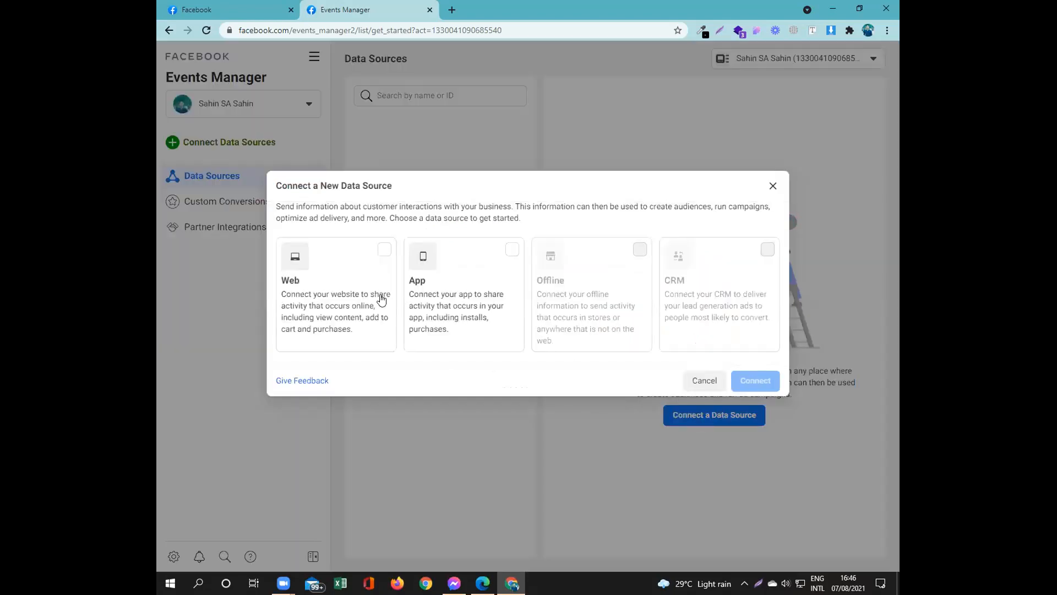
left_click(345, 261)
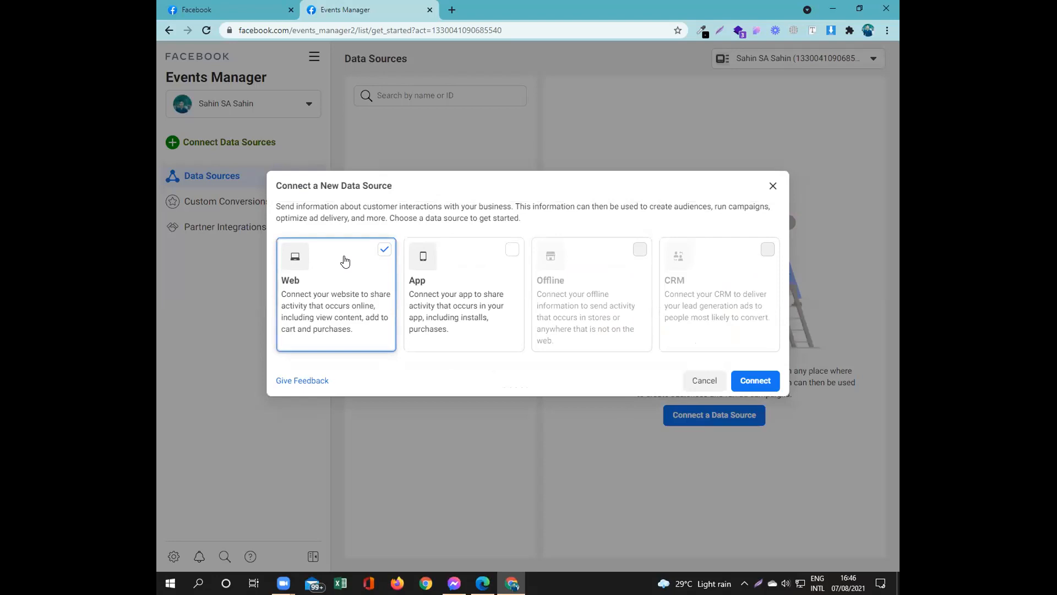
left_click(755, 381)
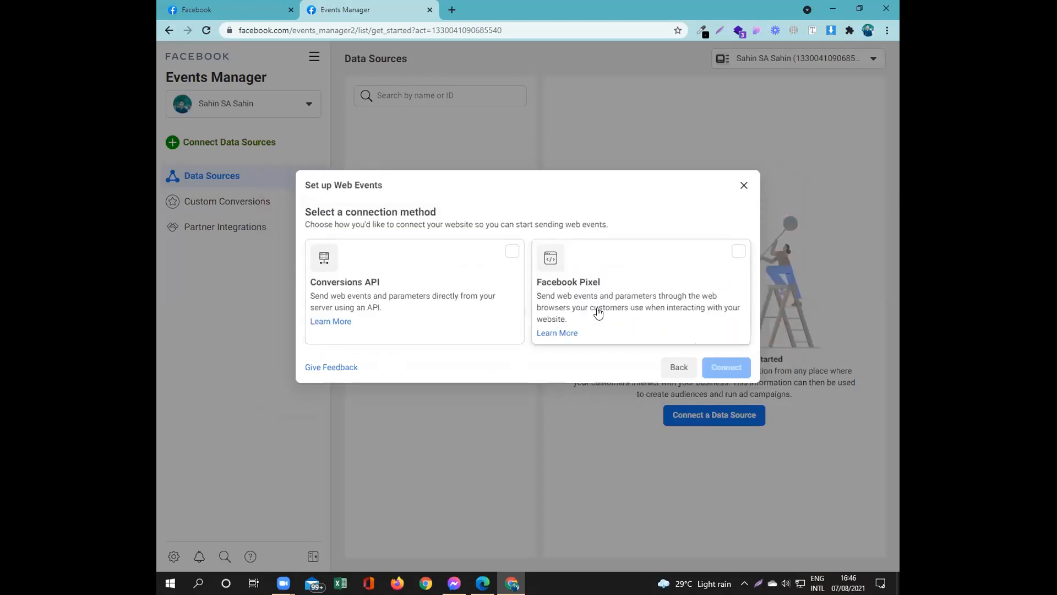
left_click(631, 274)
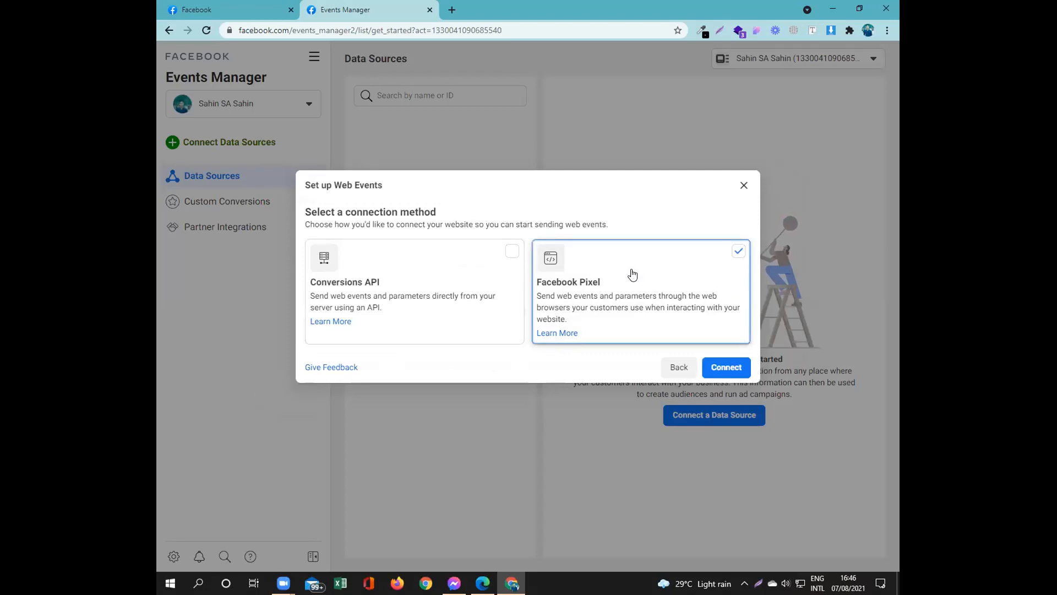
left_click(726, 365)
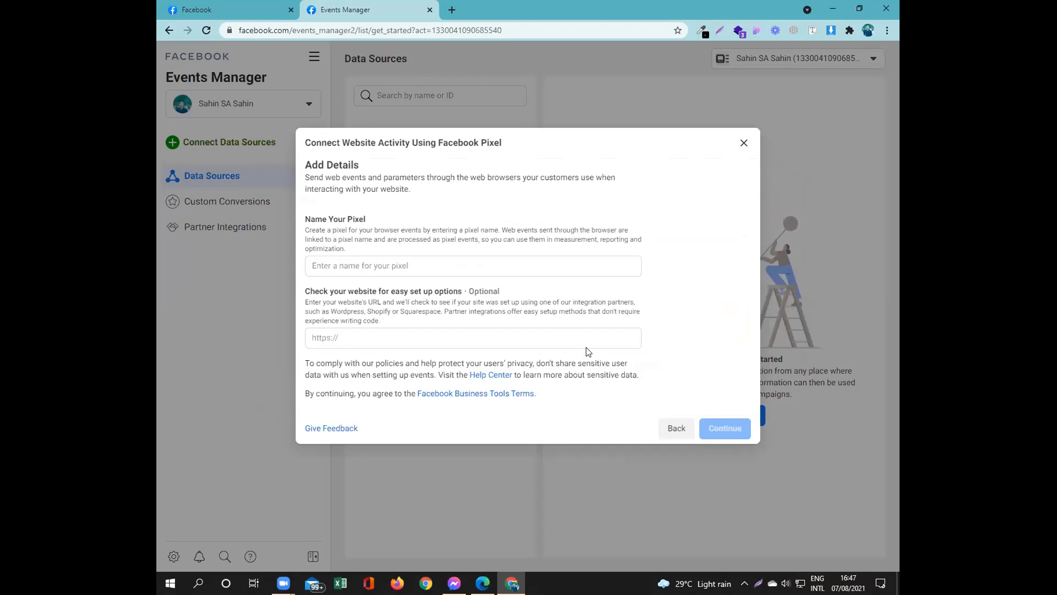
Enter a name for the new pixel, correcting the typos along the way
left_click(362, 263)
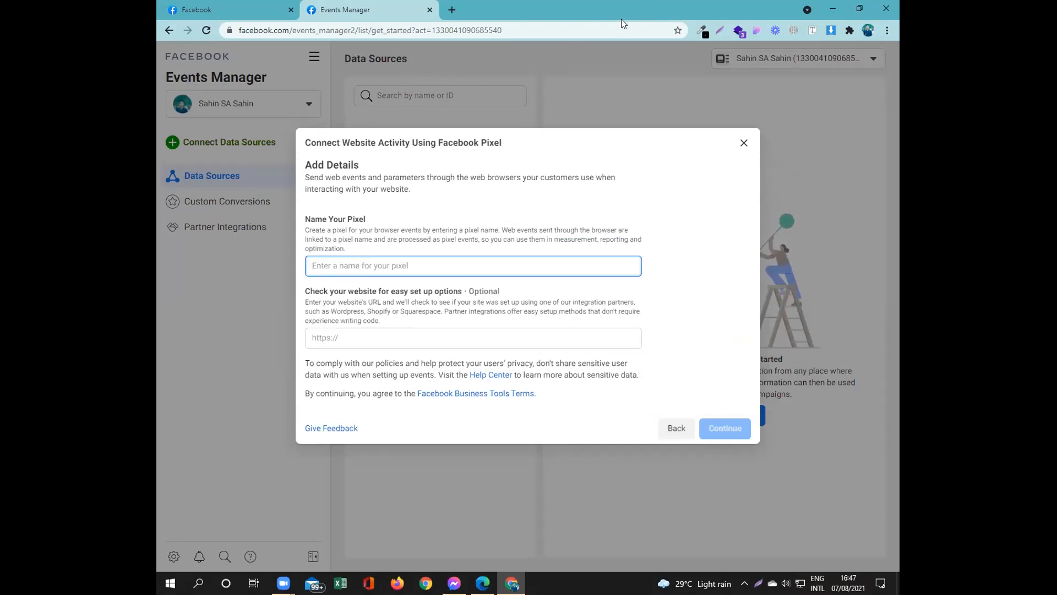
type("SA")
left_click(362, 257)
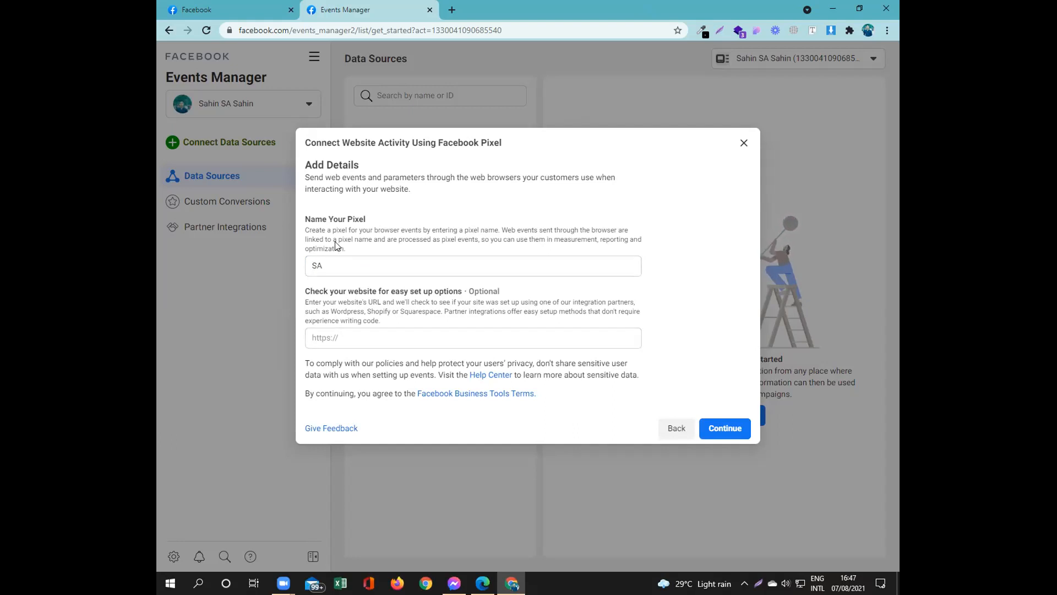
left_click(328, 264)
key("BackSpace")
type("ahin SA sa")
key("BackSpace")
key("BackSpace")
type("Sa")
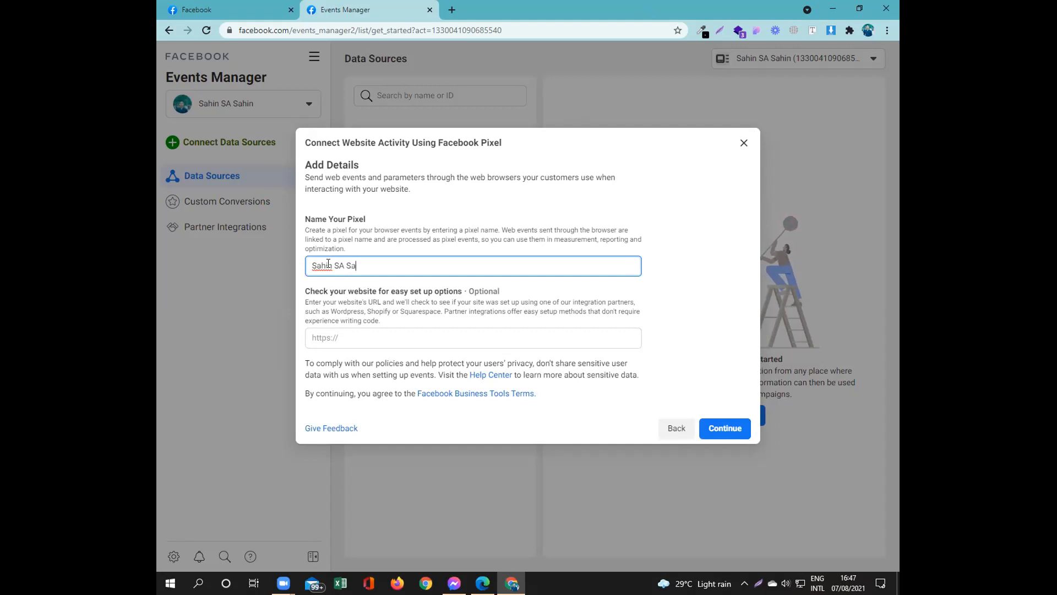
type("hin")
left_click(351, 340)
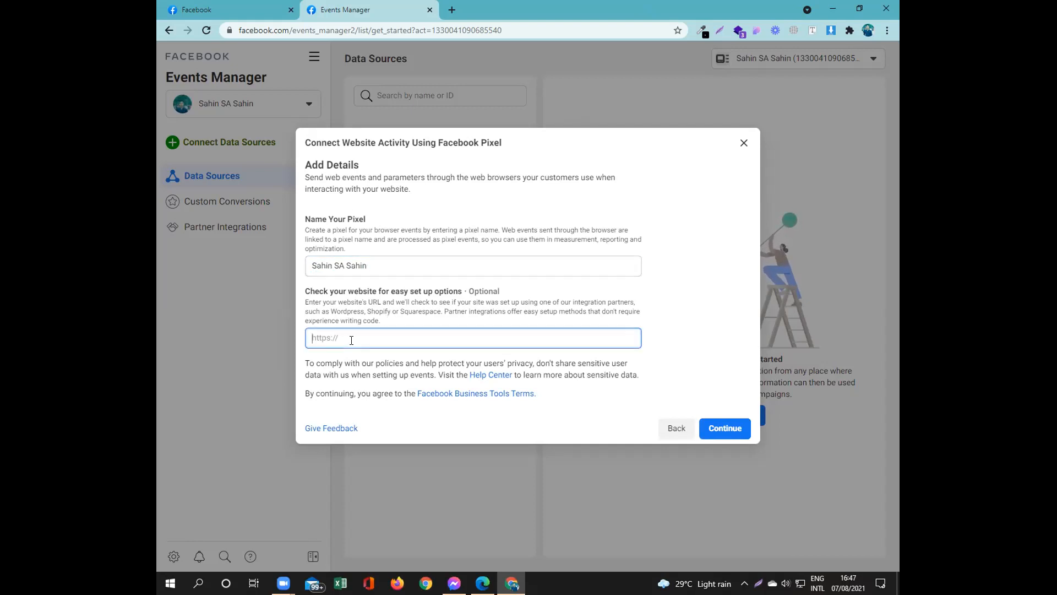
type("sasaheen")
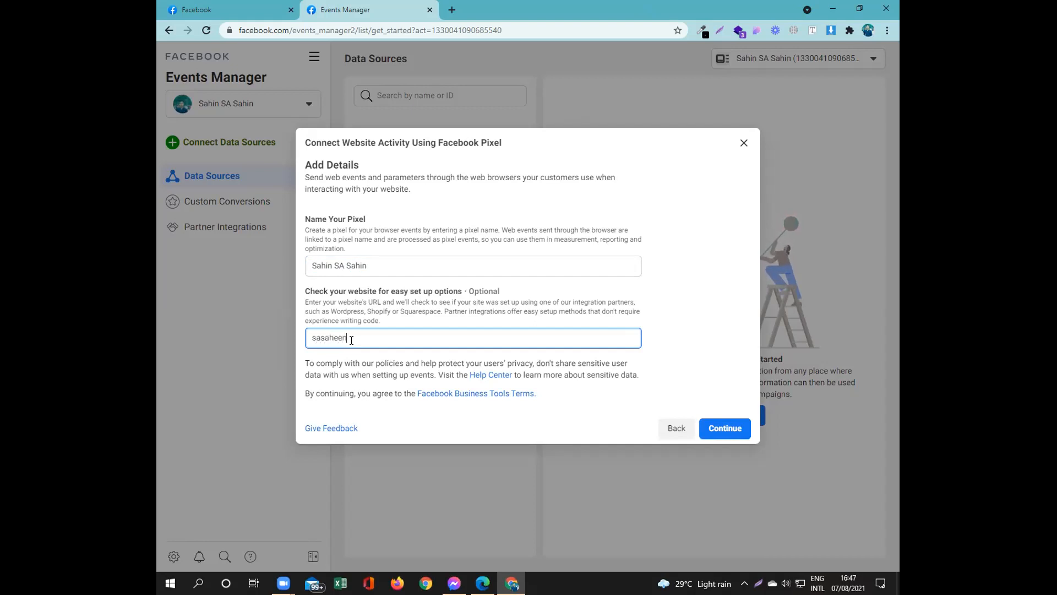
type(".com")
left_click(310, 335)
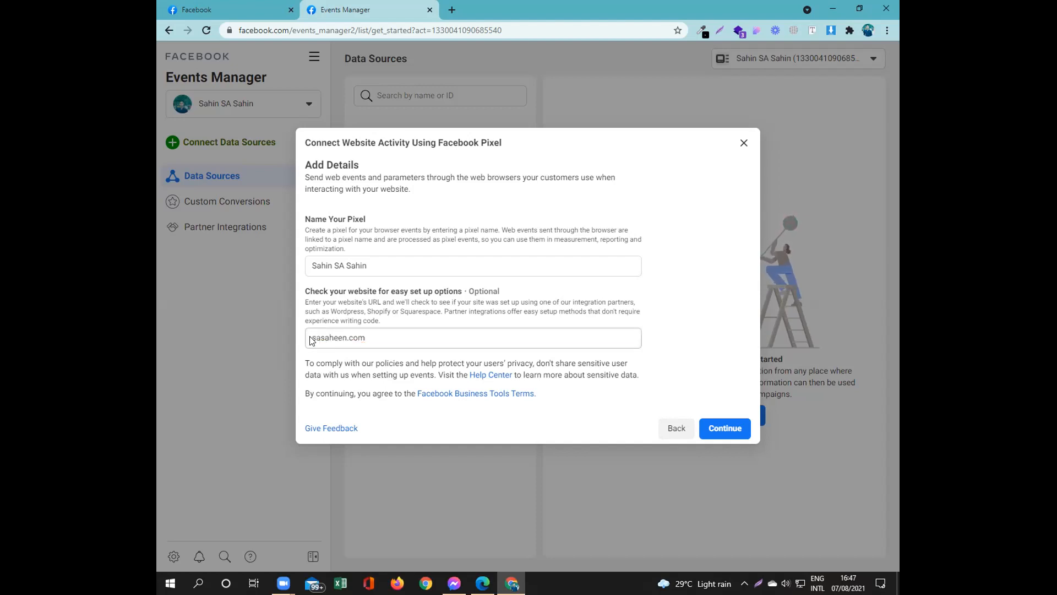
left_click(313, 338)
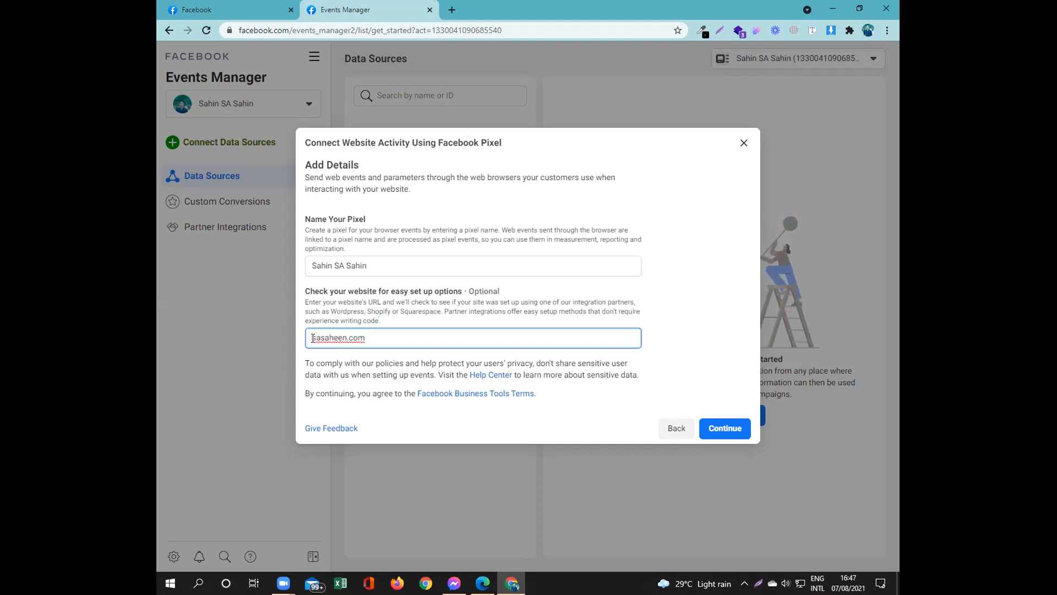
type("htt")
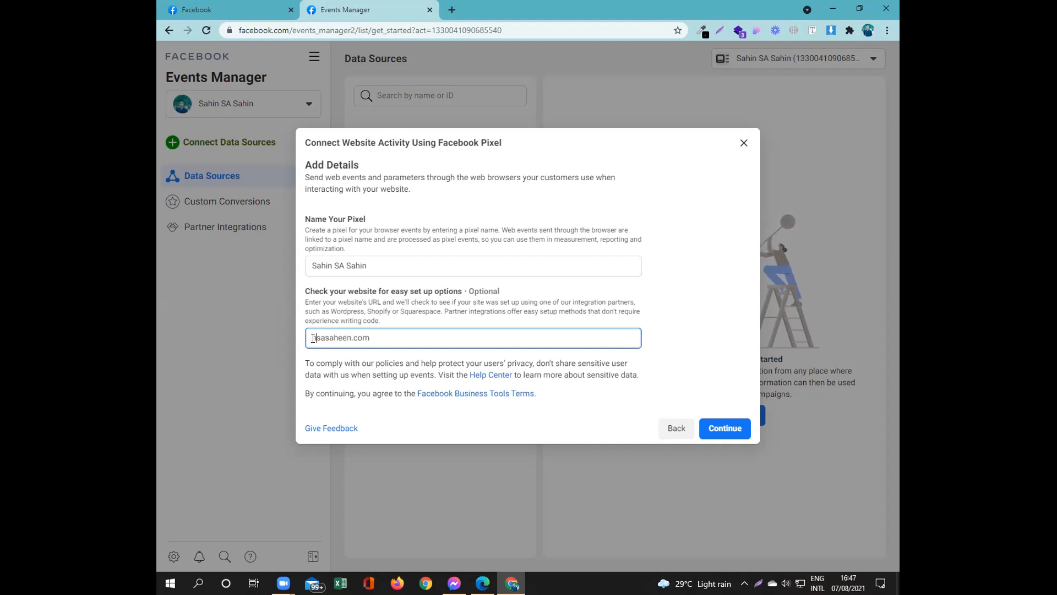
type("p")
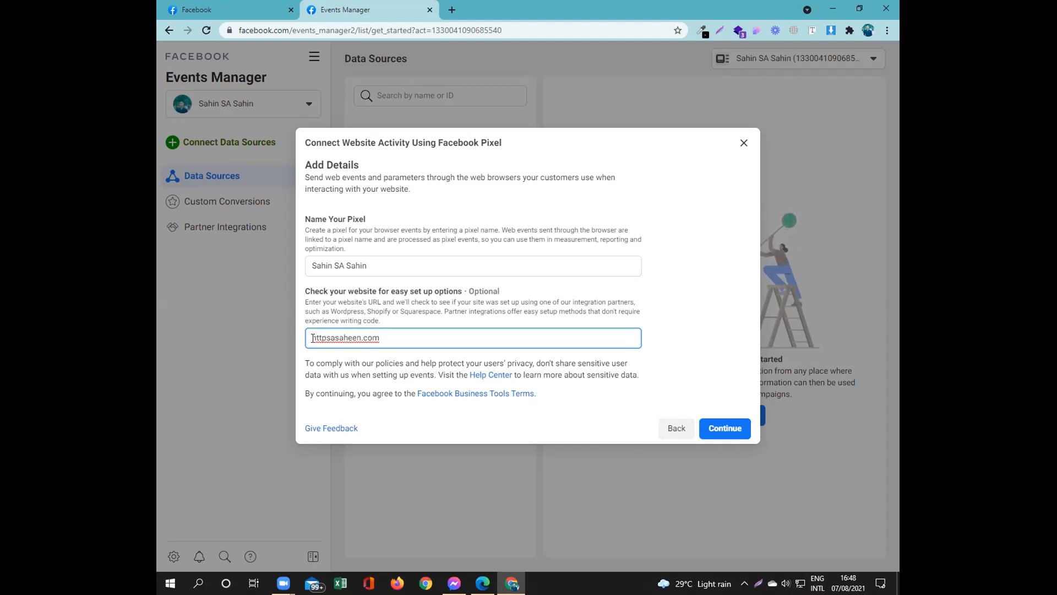
type(":/")
left_click(325, 336)
type("s:")
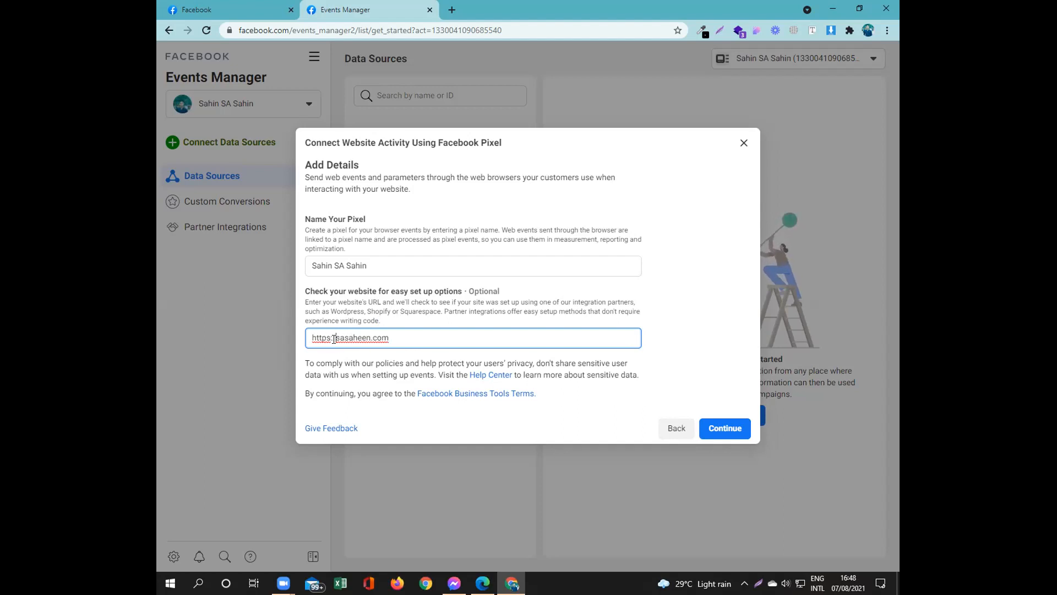
left_click(334, 338)
type("/")
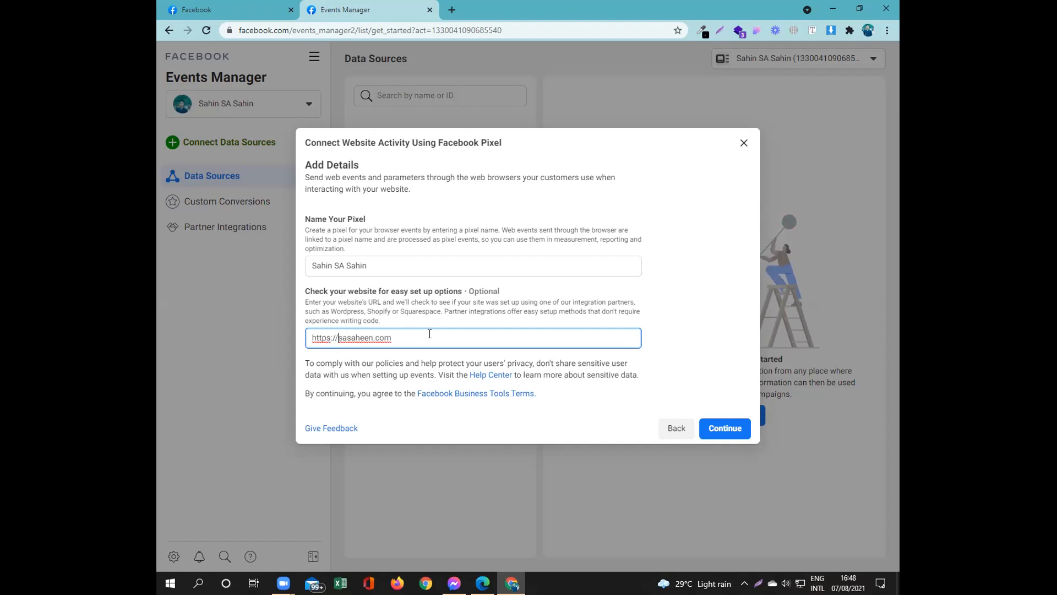
left_click(730, 435)
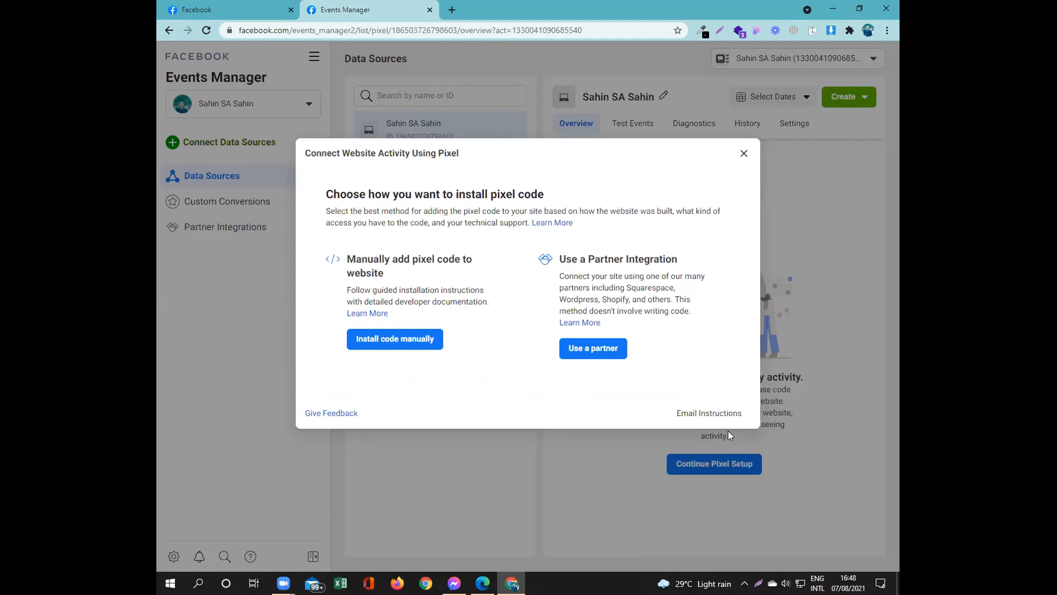
Choose manual installation, copy the pixel base code, and return to the Facebook feed
left_click(412, 346)
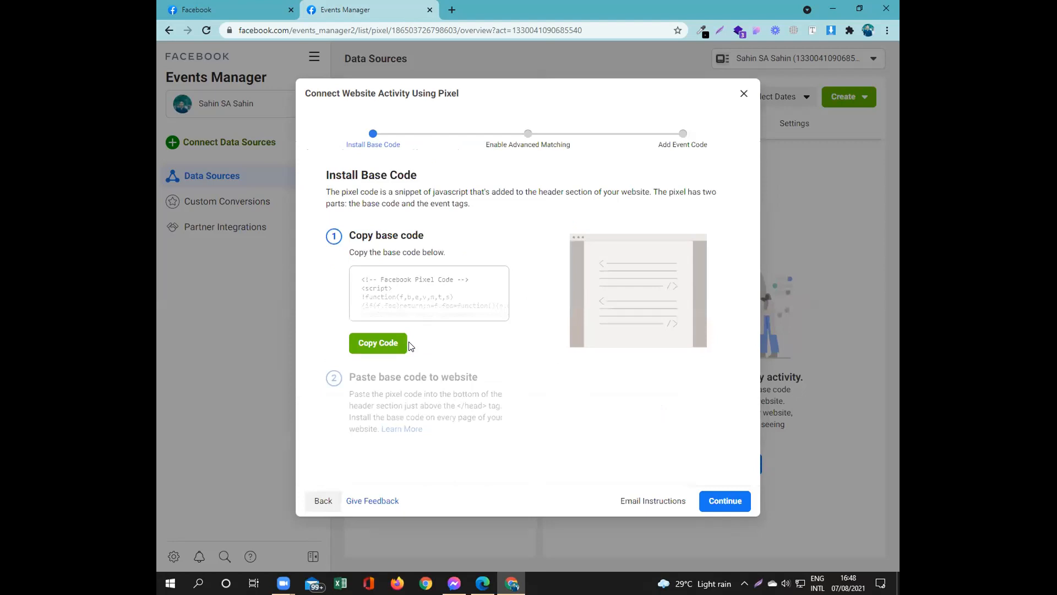
left_click(365, 350)
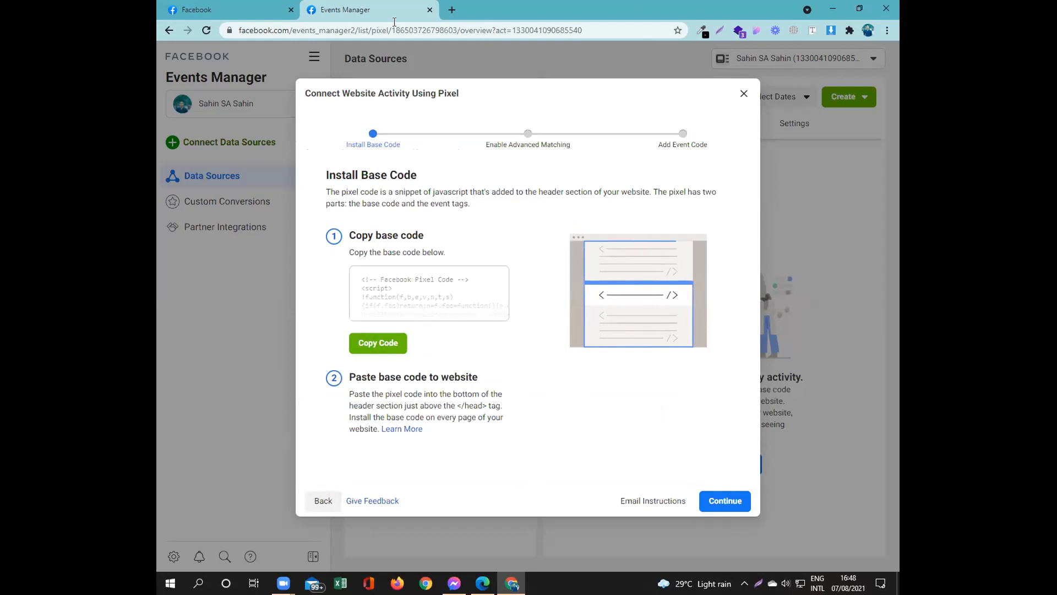
left_click(242, 11)
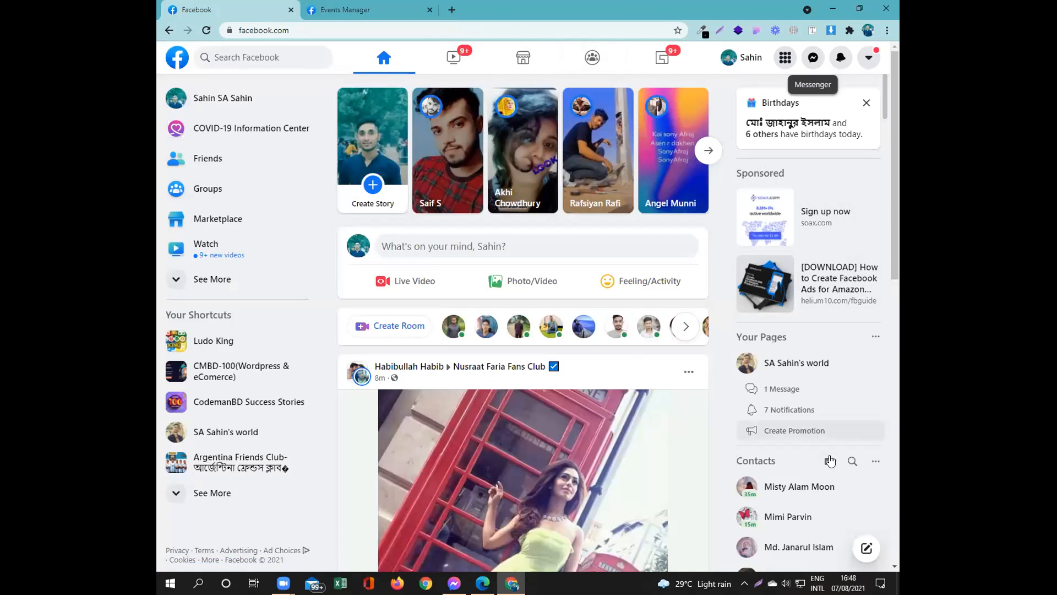
Find the contact through Facebook search and message them the pasted pixel base code
left_click(269, 57)
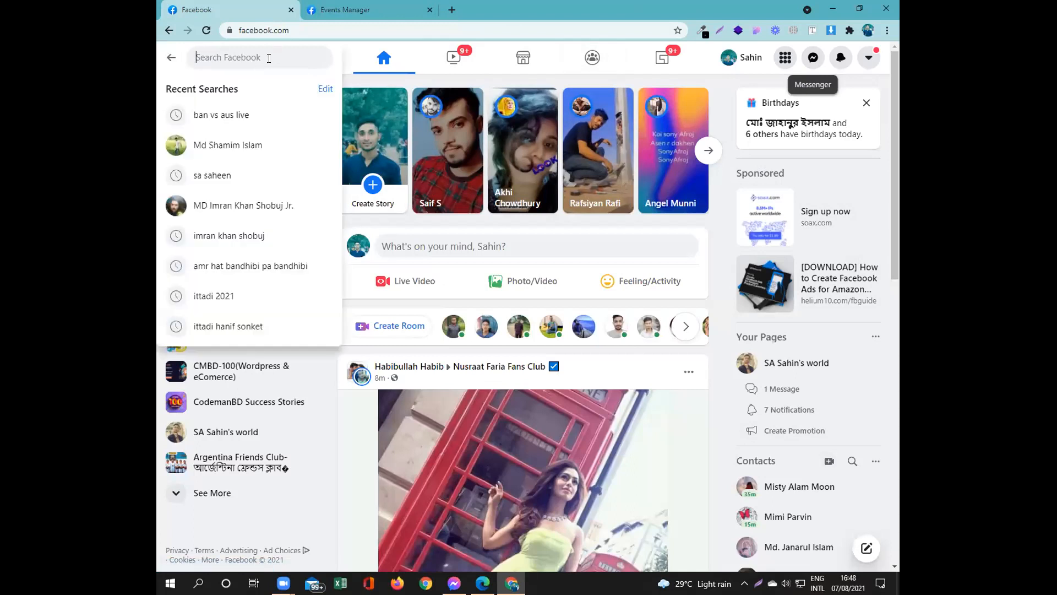
type("minhaz")
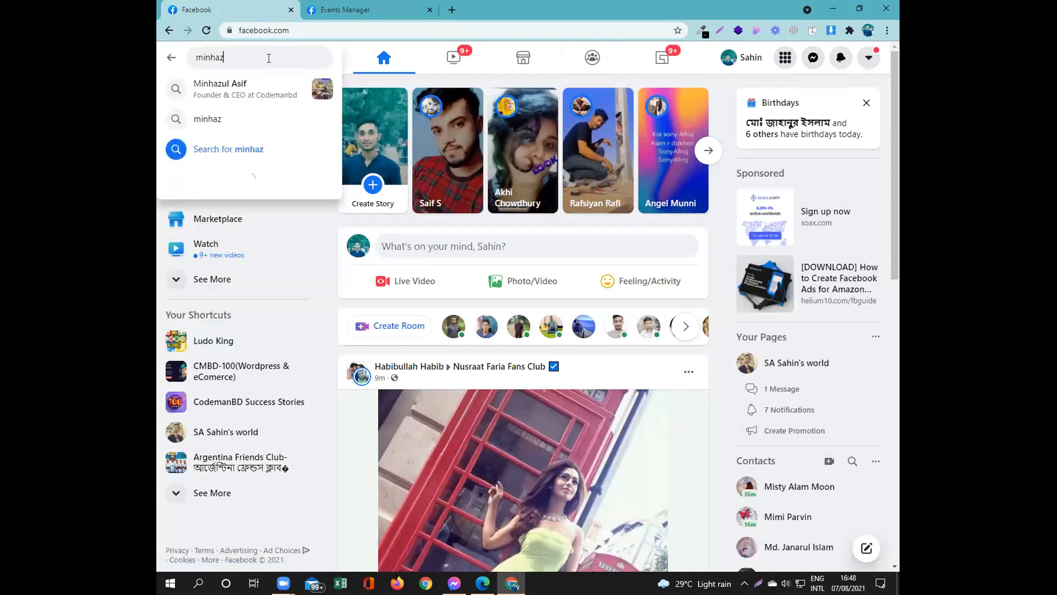
left_click(275, 91)
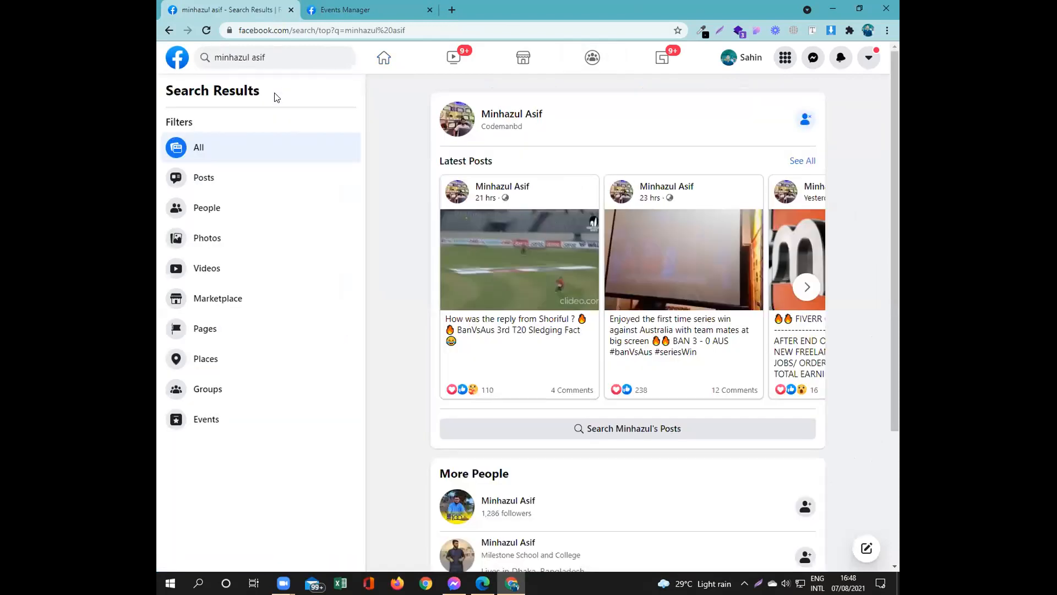
left_click(519, 115)
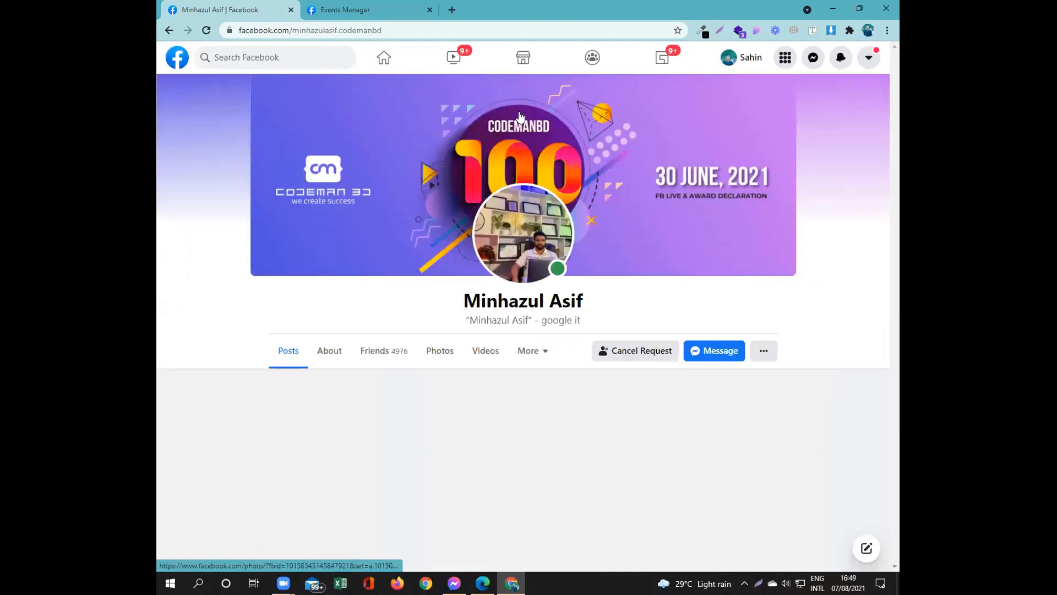
left_click(699, 350)
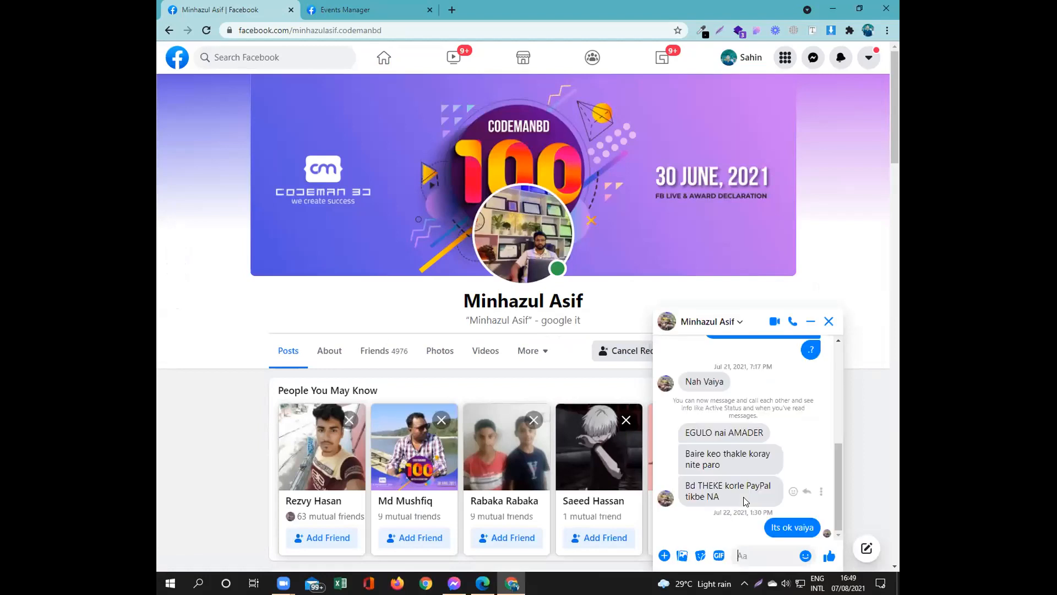
key("ctrl+v")
key("Return")
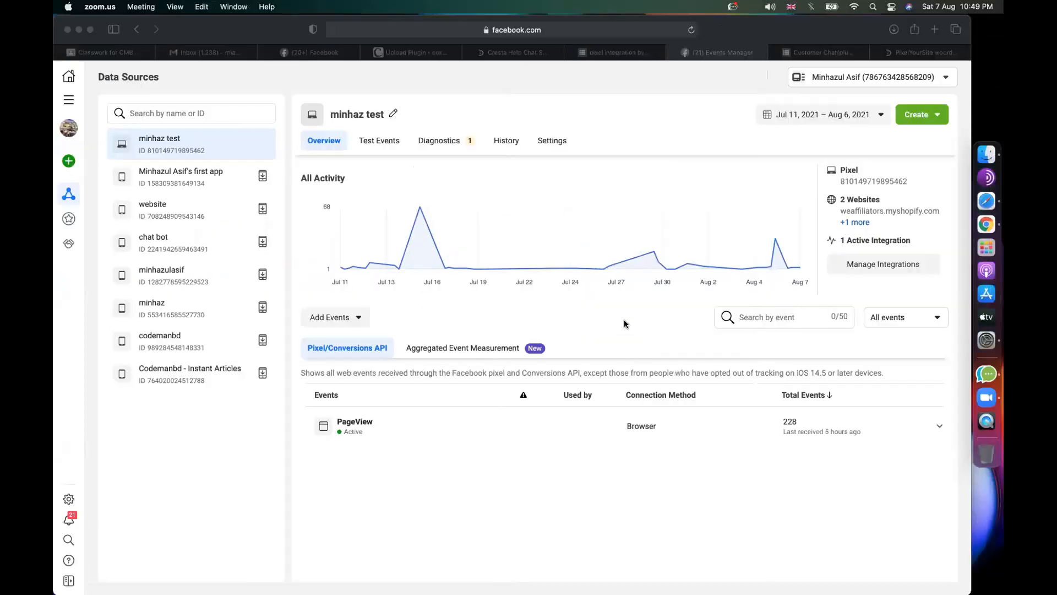
Open All-in-One Messenger and switch to the Messenger account holding the chats
left_click(432, 83)
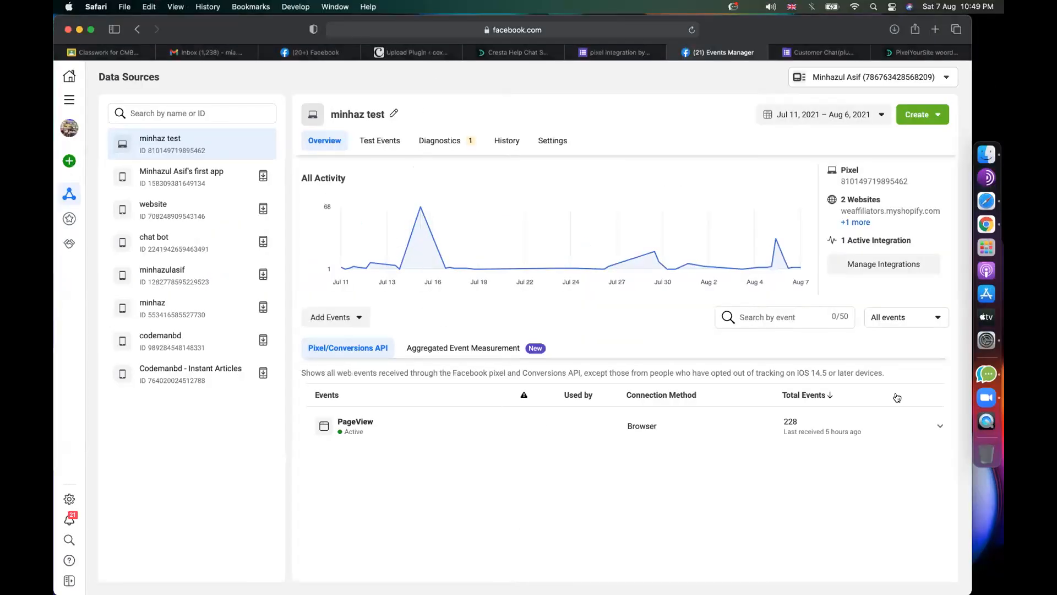
left_click(988, 375)
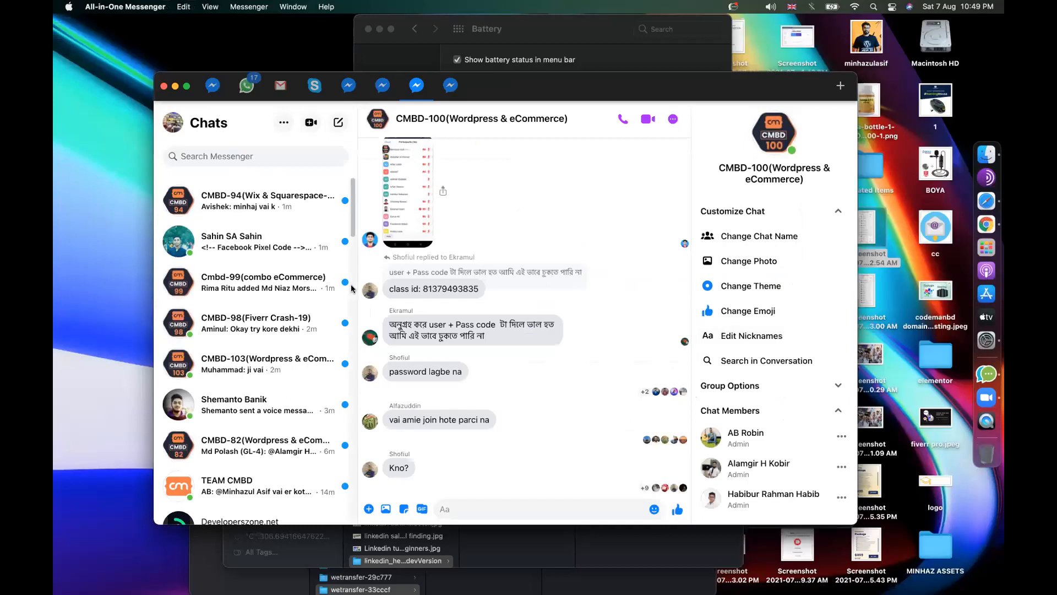
left_click(243, 88)
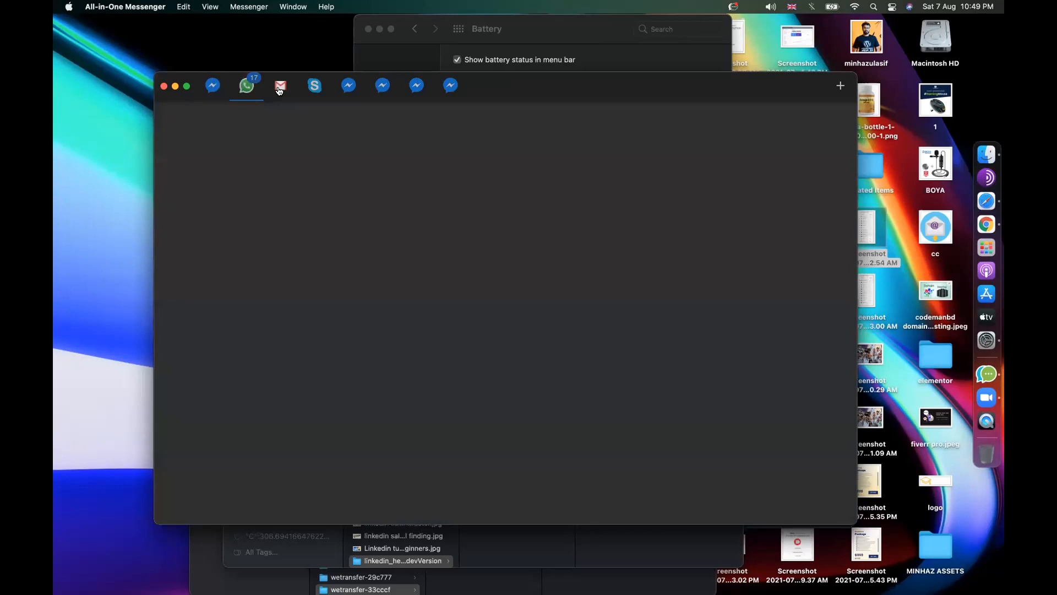
left_click(280, 88)
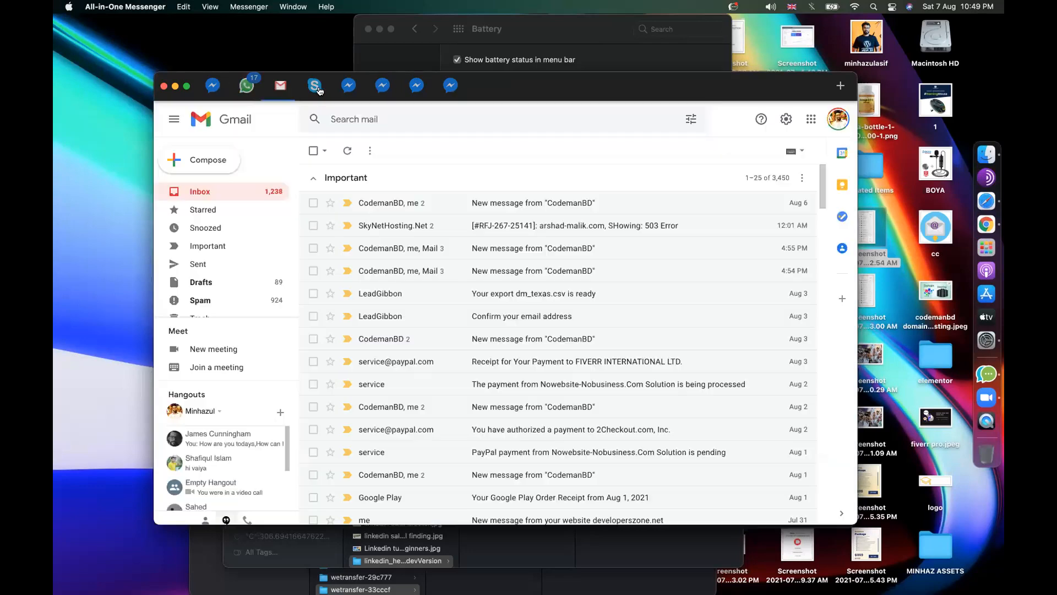
left_click(449, 89)
left_click(417, 87)
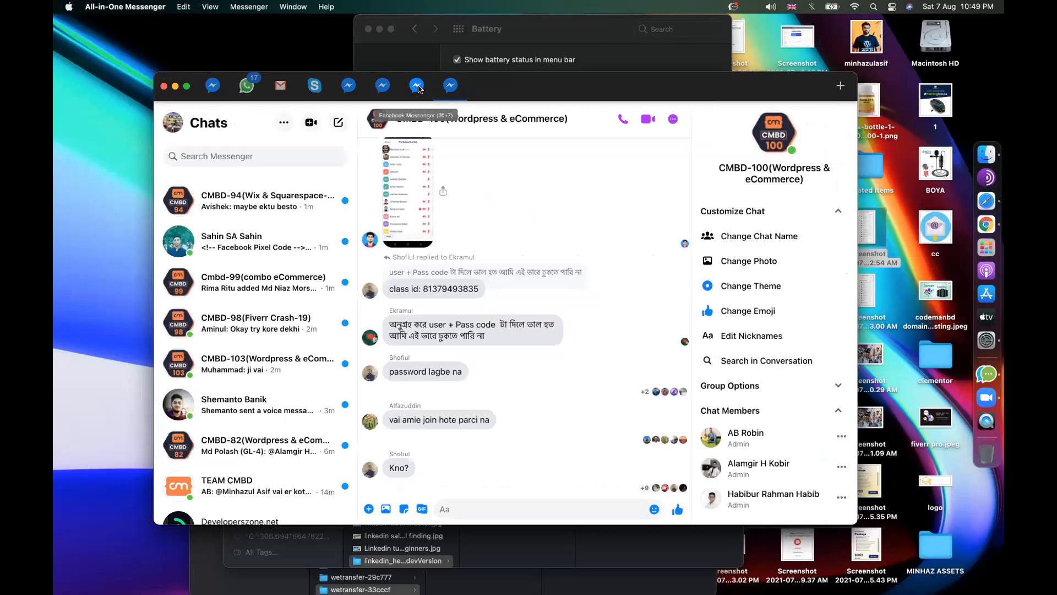
Open the chat with the pixel code and select the whole code message
left_click(247, 242)
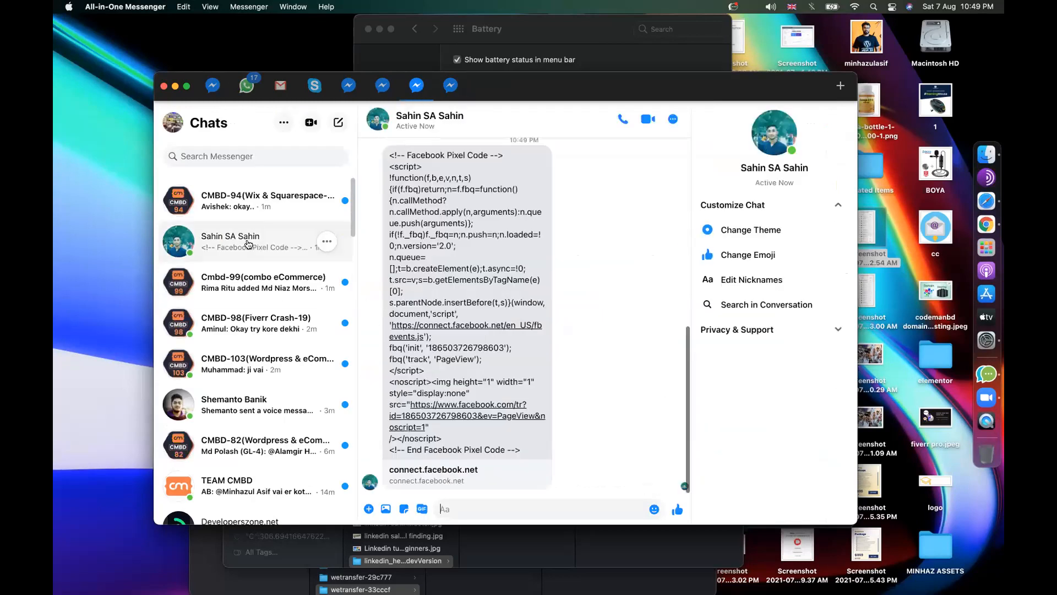
scroll(386, 330, "up", 2)
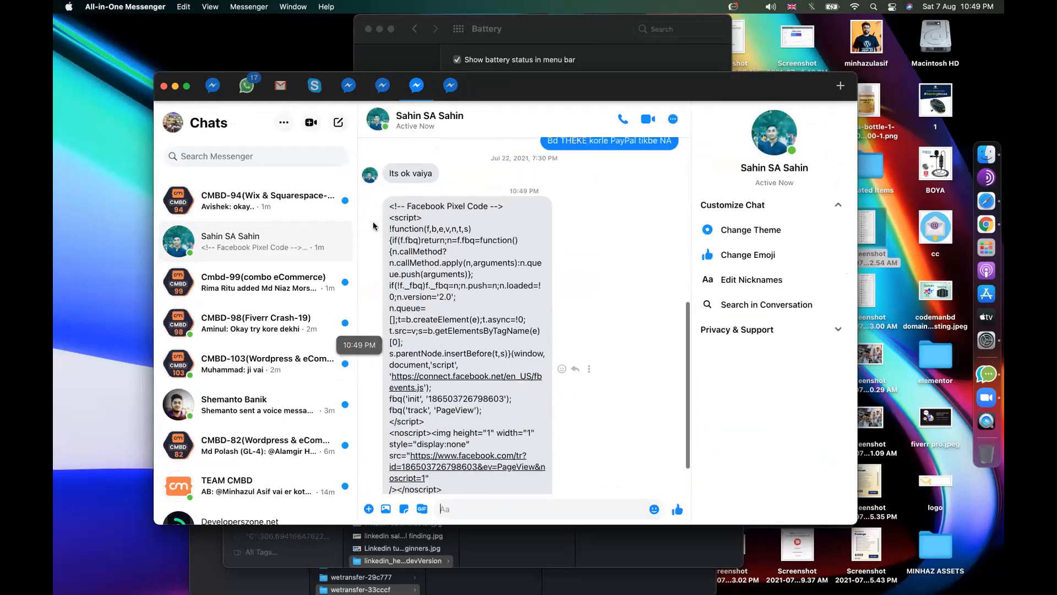
left_click_drag(389, 205, 479, 490)
left_click(532, 454)
mouse_move(522, 453)
left_mouse_down()
mouse_move(396, 165)
mouse_move(424, 265)
mouse_move(536, 481)
mouse_move(529, 487)
mouse_move(521, 453)
left_mouse_up()
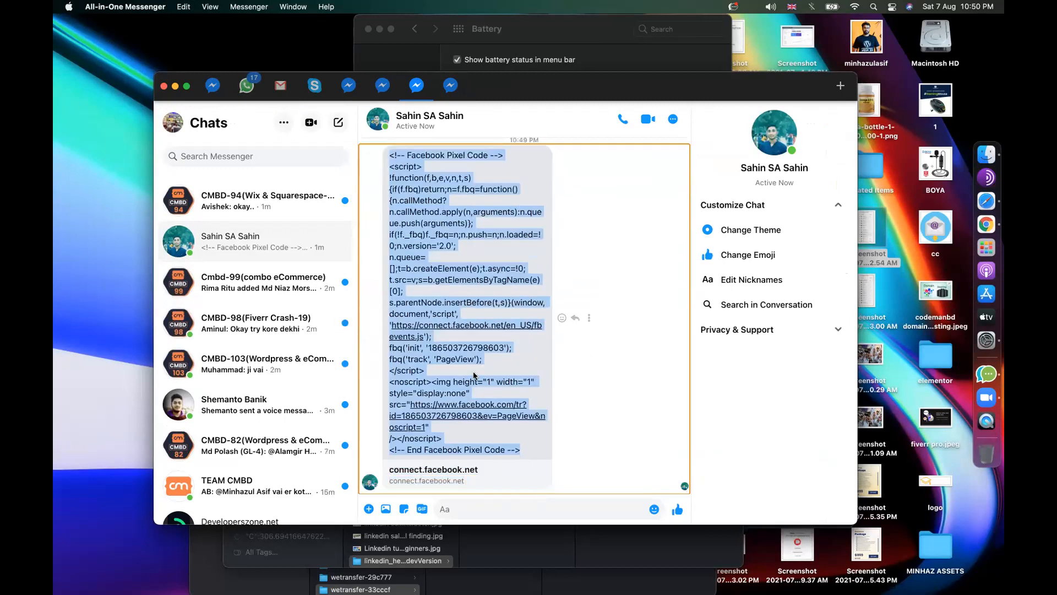
left_click(614, 253)
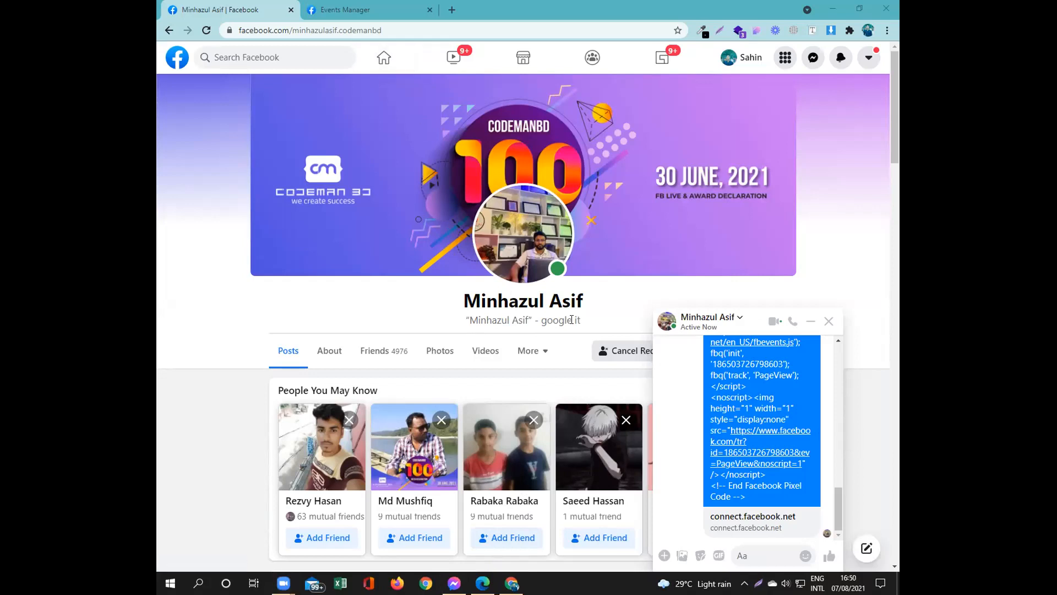
Close the Events Manager setup dialog and copy the new pixel's ID number
left_click(341, 11)
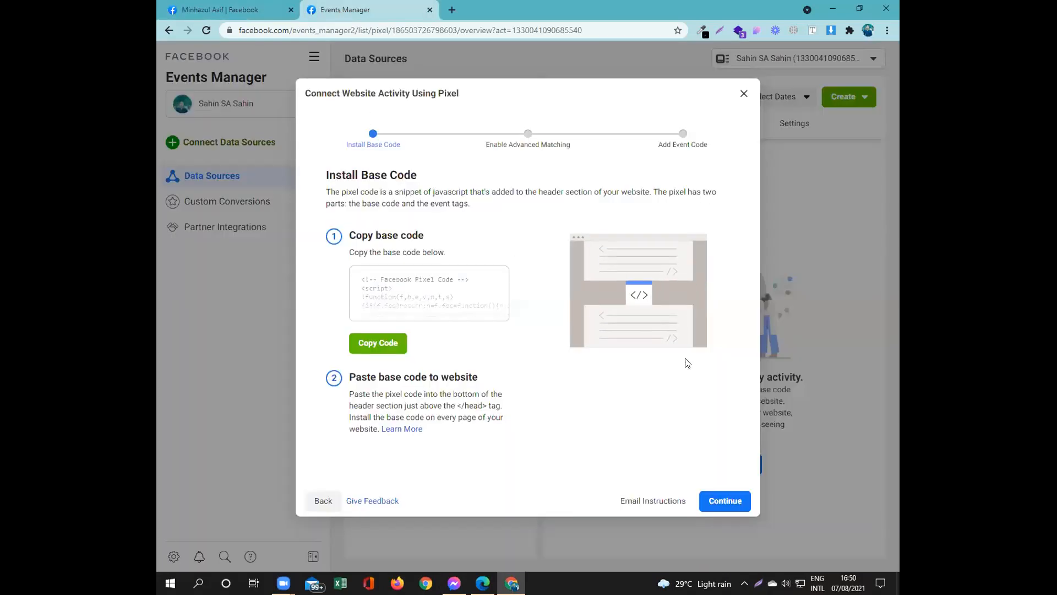
left_click(741, 96)
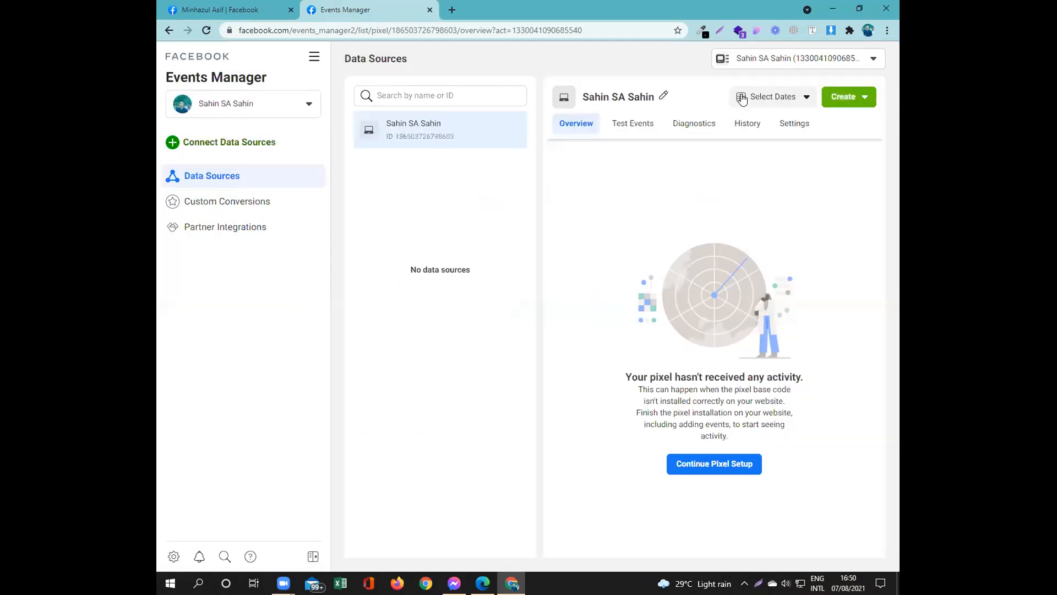
double_click(411, 136)
key("ctrl+c")
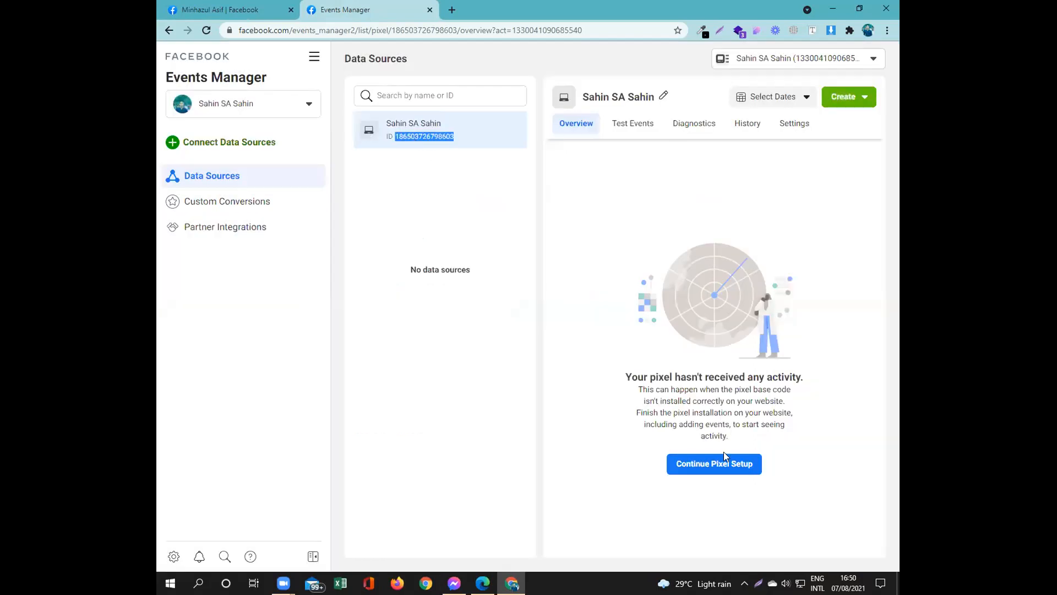
right_click(429, 138)
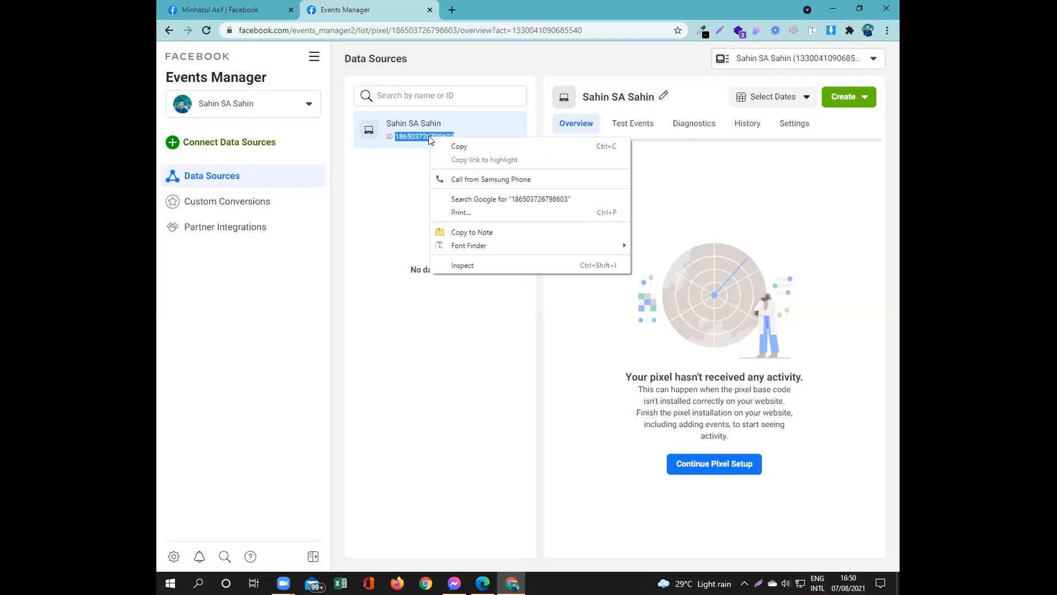
left_click(459, 147)
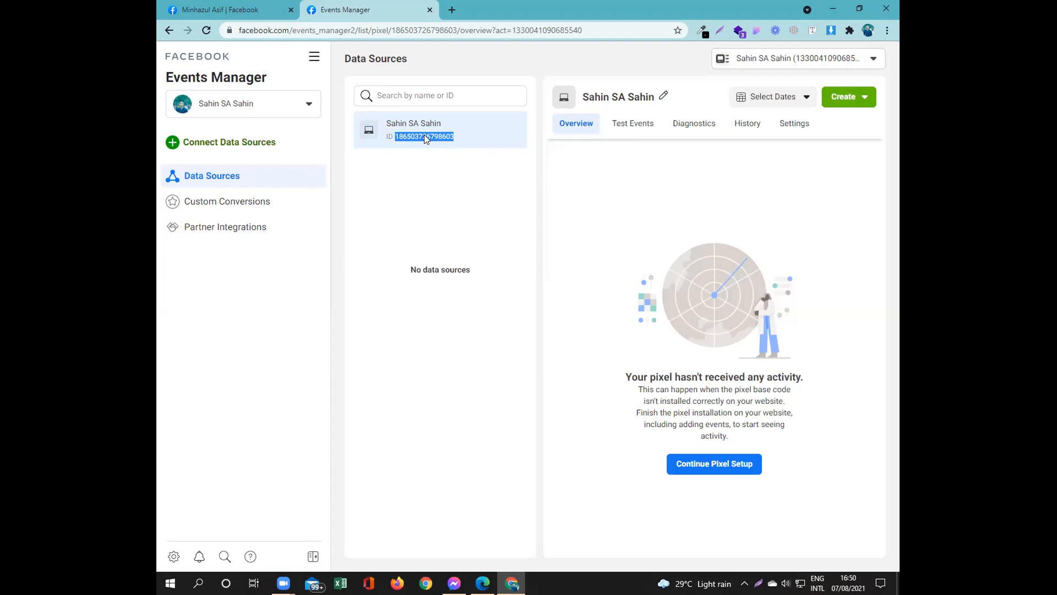
left_click(239, 12)
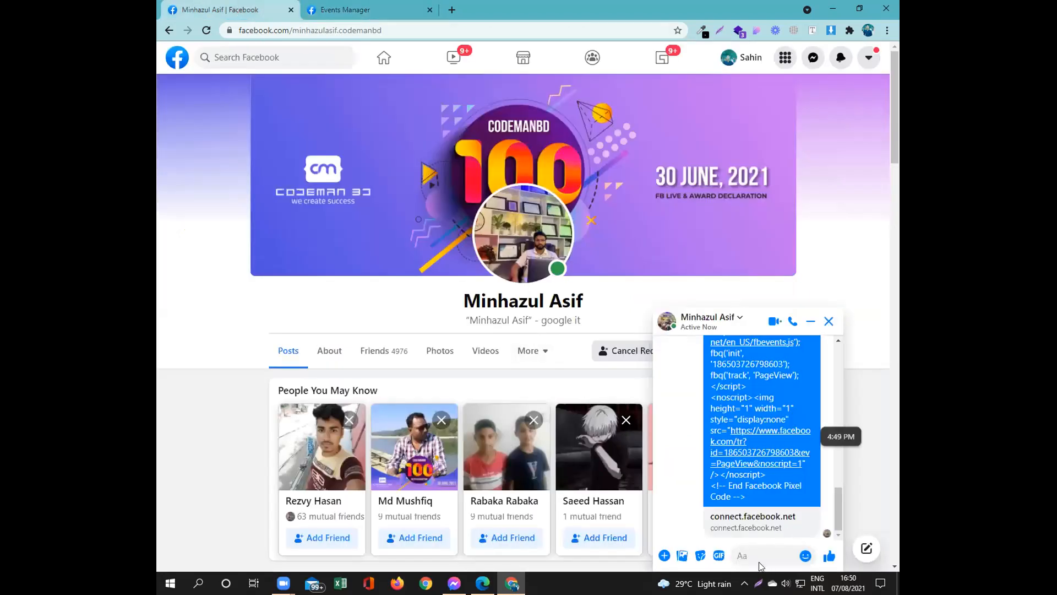
Send the copied pixel ID as a message in the contact's chat
left_click(759, 558)
key("ctrl+v")
key("Return")
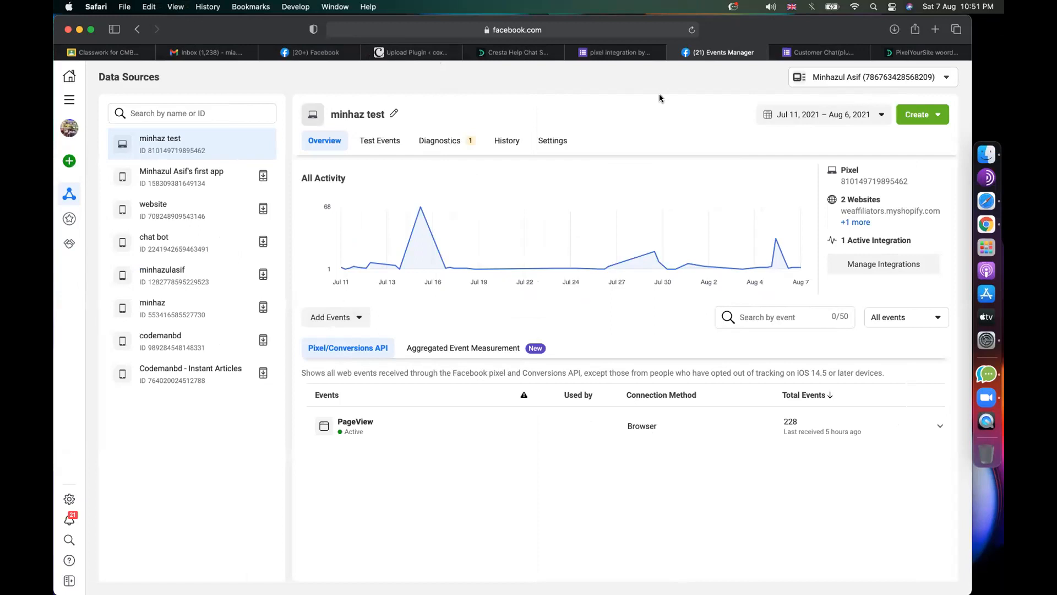
Activate the uploaded PixelYourSite Pro plugin, then select the pixel ID in Messenger
left_click(418, 53)
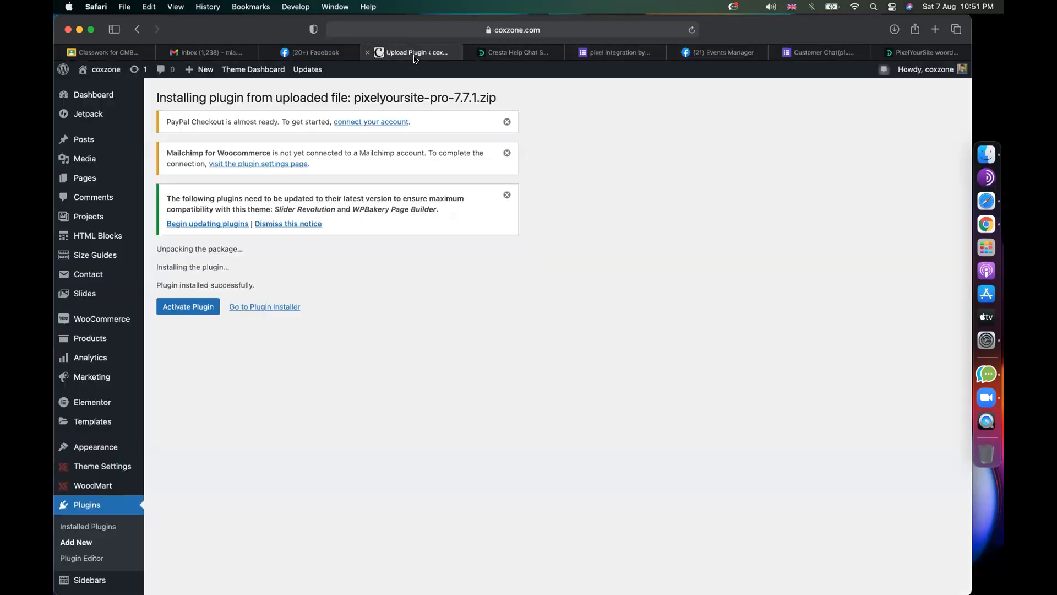
left_click(200, 307)
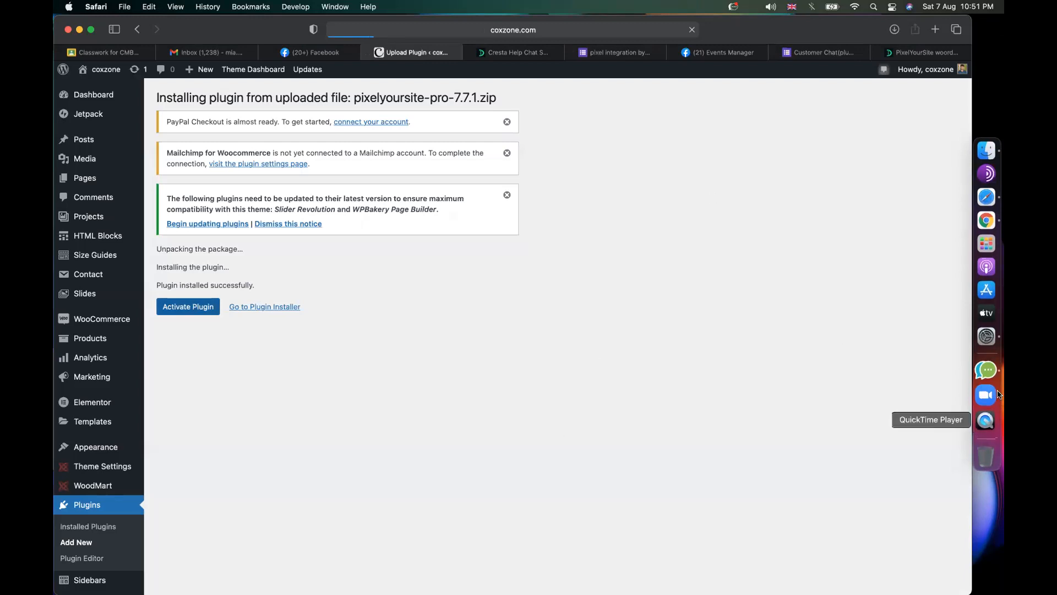
left_click(974, 374)
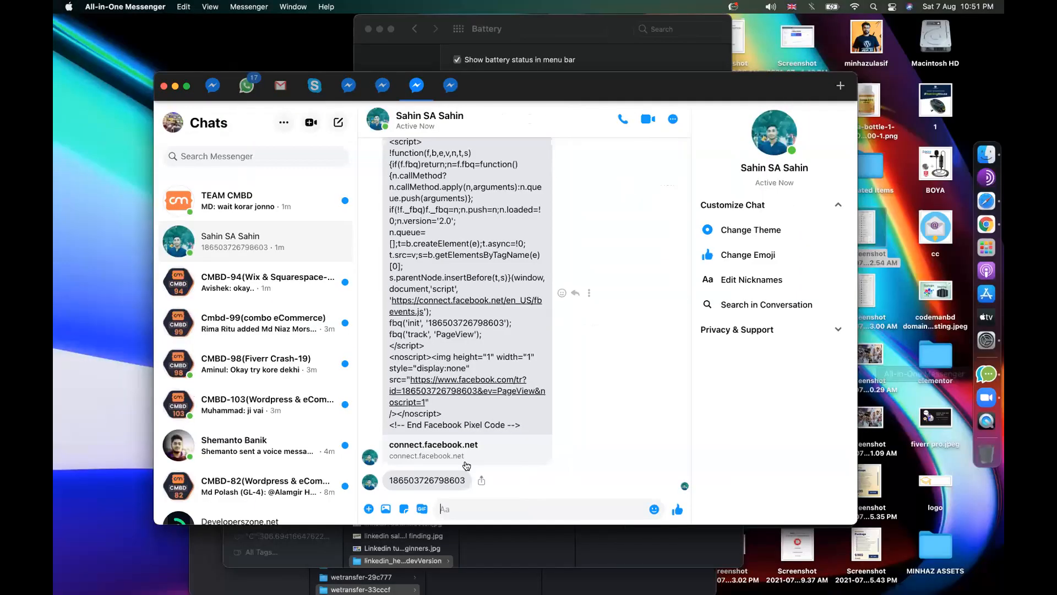
double_click(432, 474)
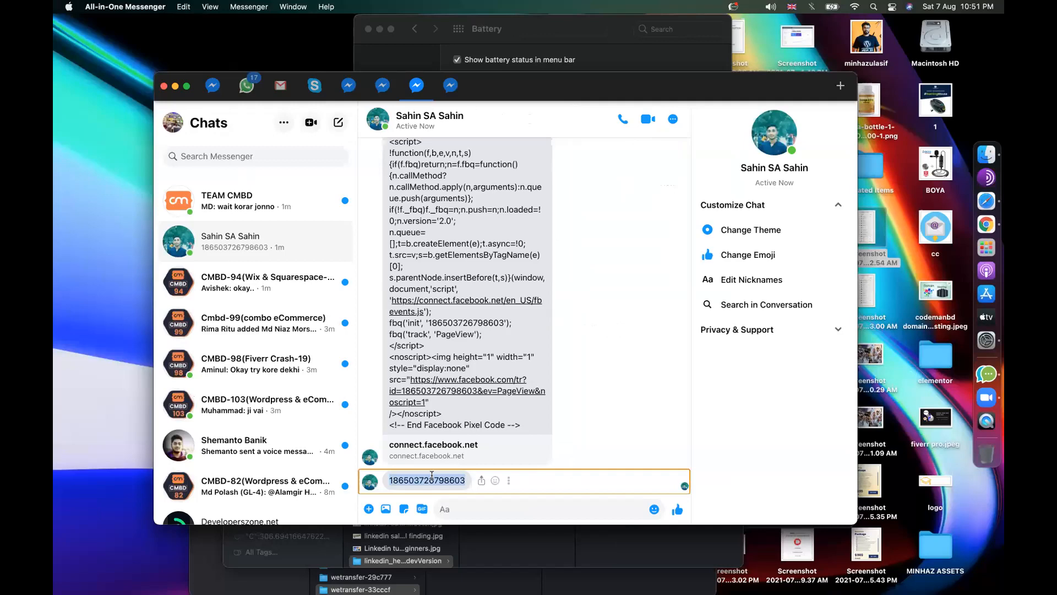
left_click(983, 202)
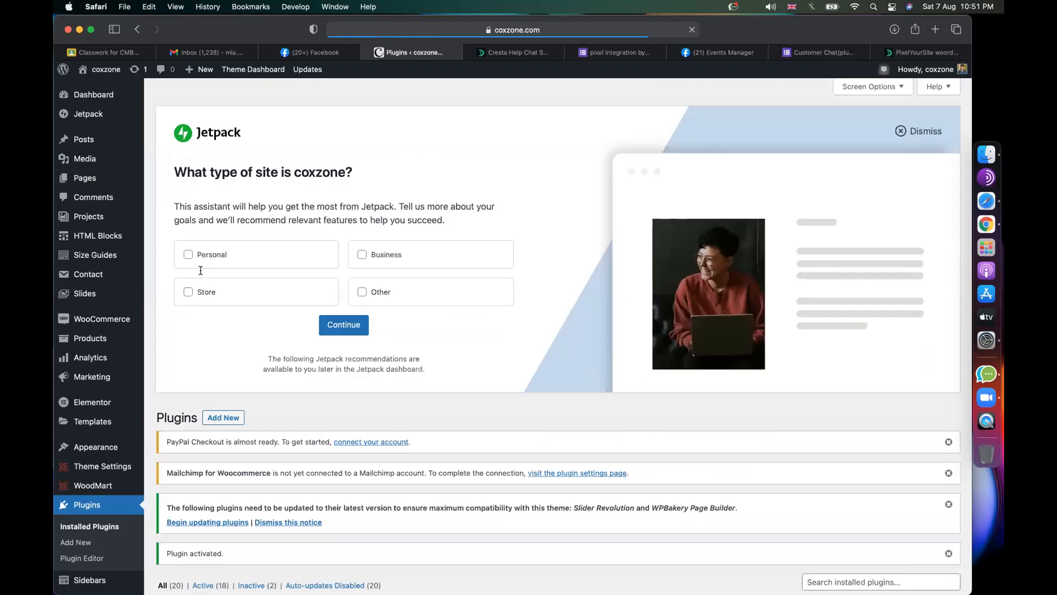
Activate and save the PixelYourSite Pro licence, then go to the PixelYourSite Dashboard
scroll(115, 410, "down", 10)
scroll(116, 410, "down", 7)
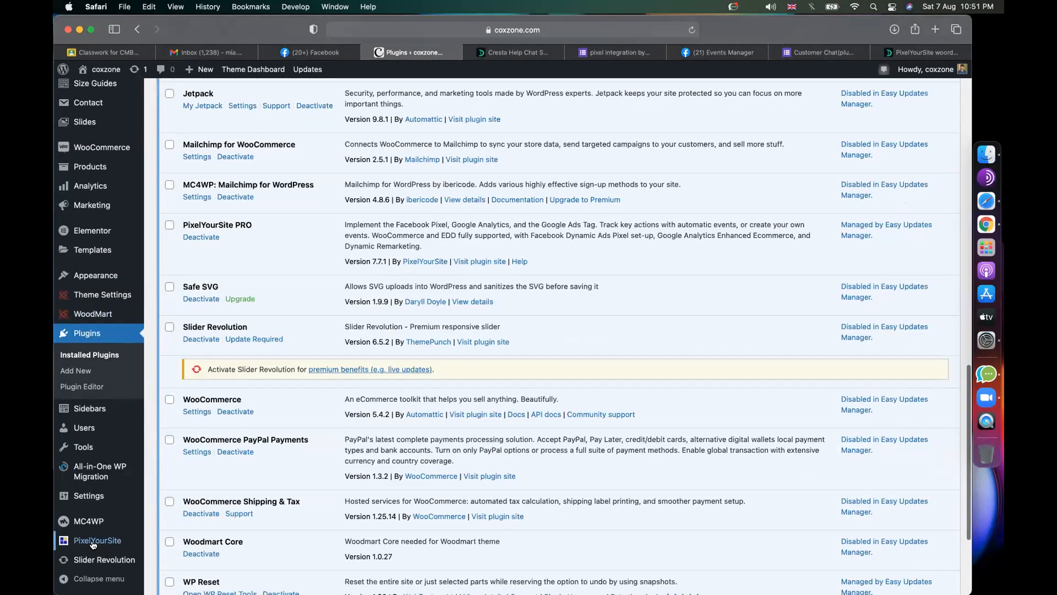
left_click(93, 542)
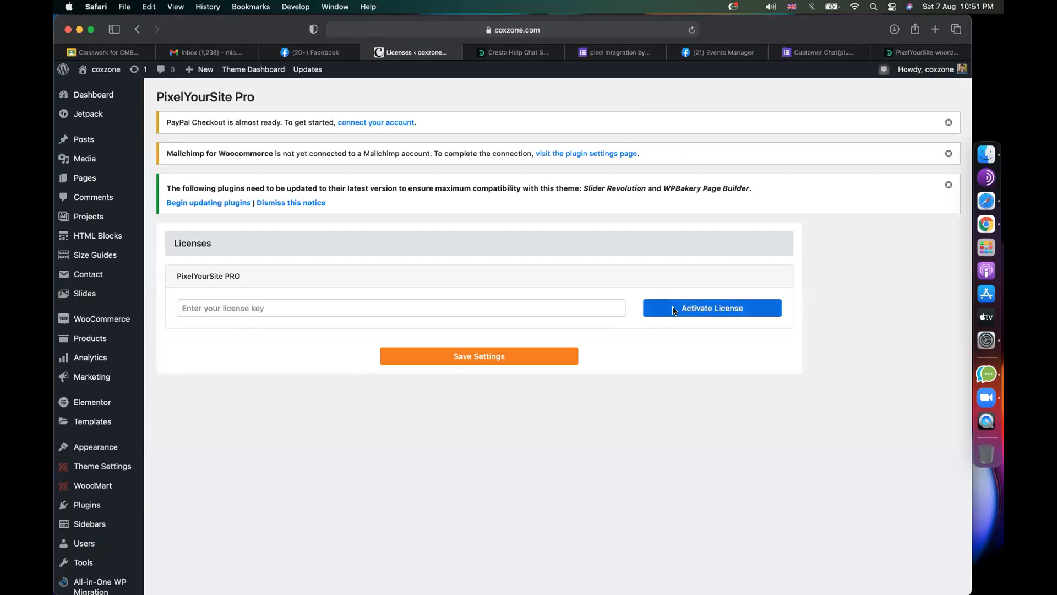
left_click(656, 312)
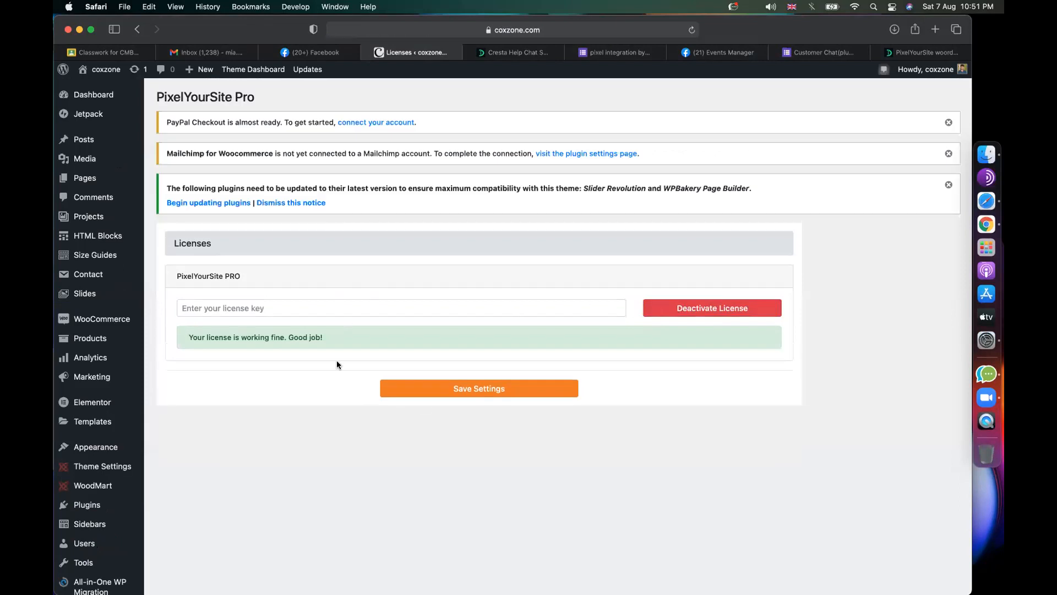
left_click(456, 389)
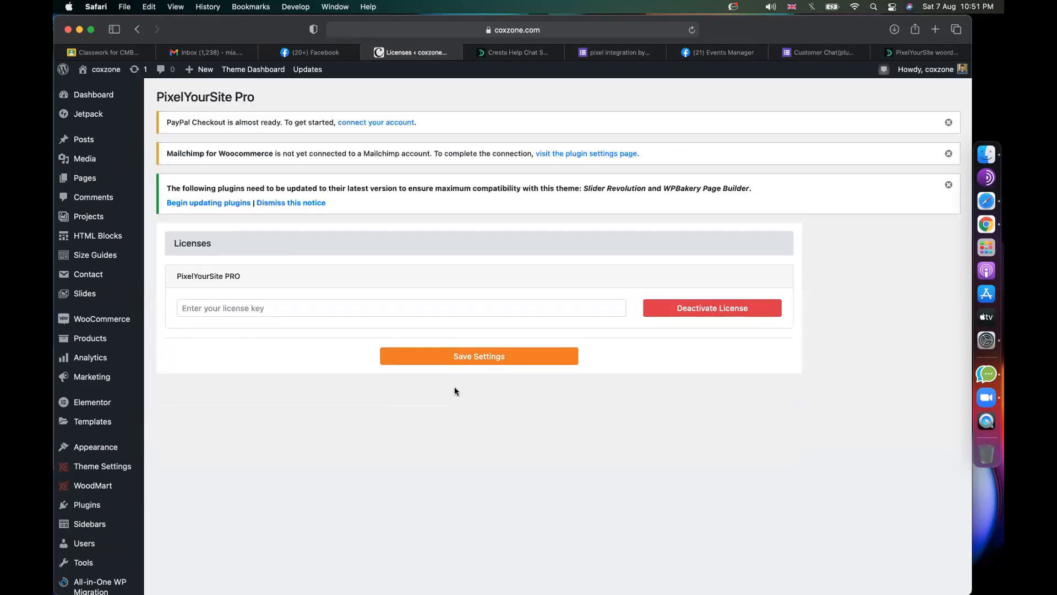
scroll(292, 407, "down", 6)
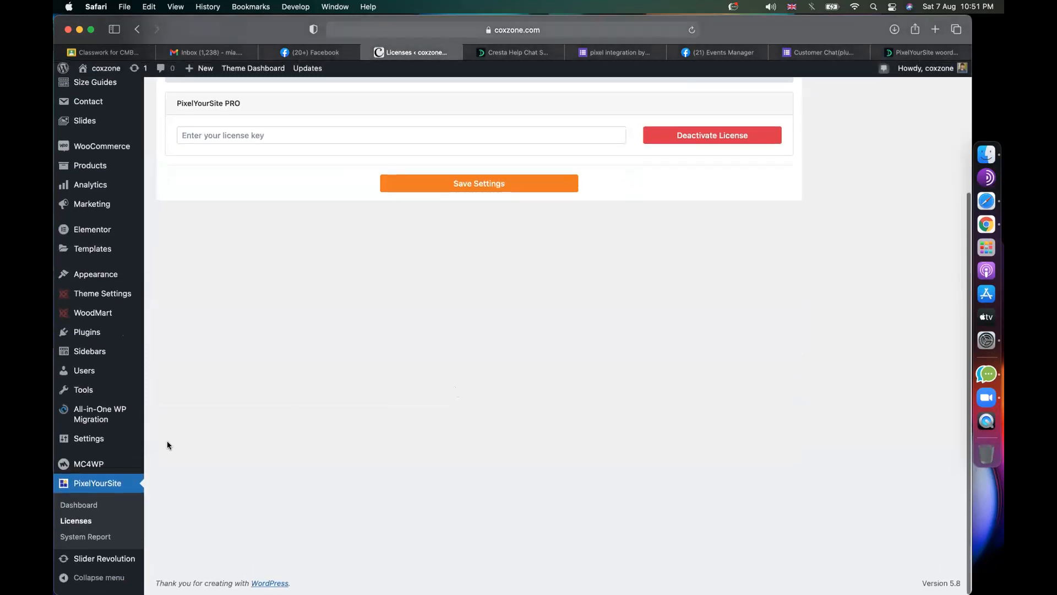
left_click(82, 507)
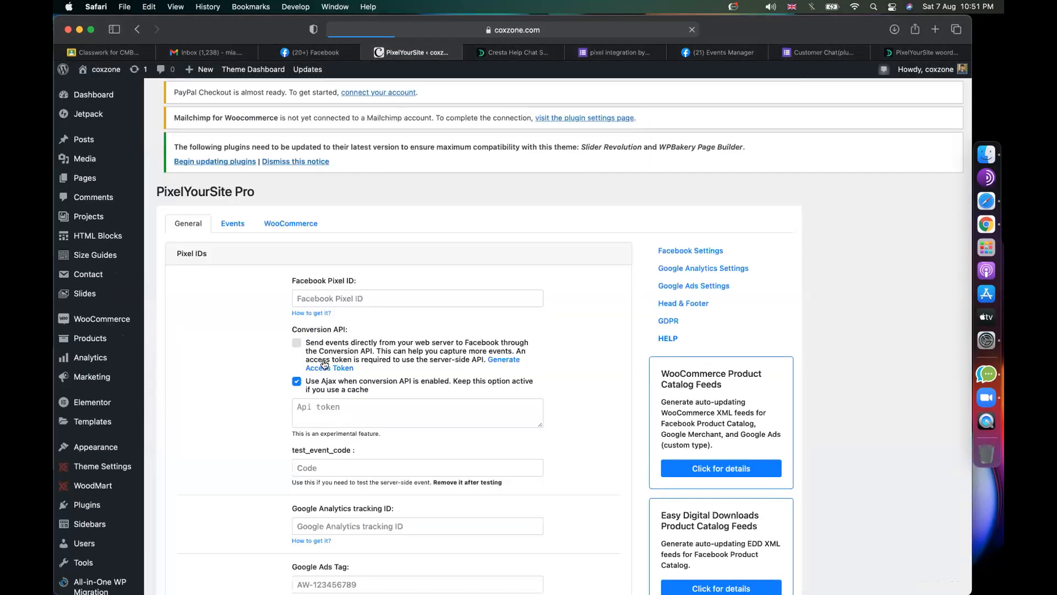
Paste the pixel ID into the Facebook Pixel ID field, save, and go to Events
left_click(365, 313)
key("super+v")
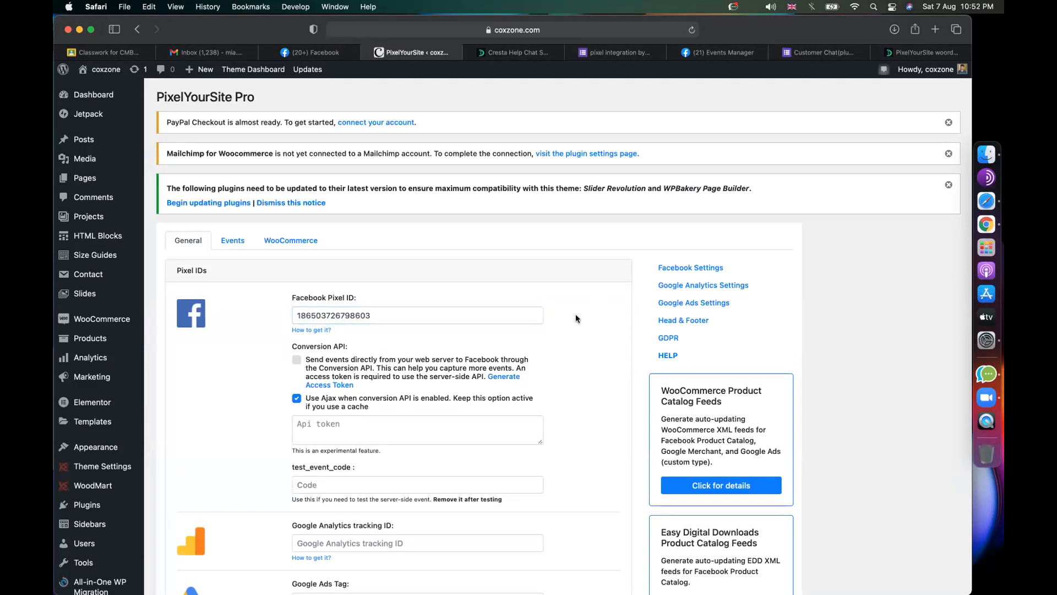
scroll(576, 316, "down", 20)
left_click(382, 537)
scroll(861, 354, "down", 15)
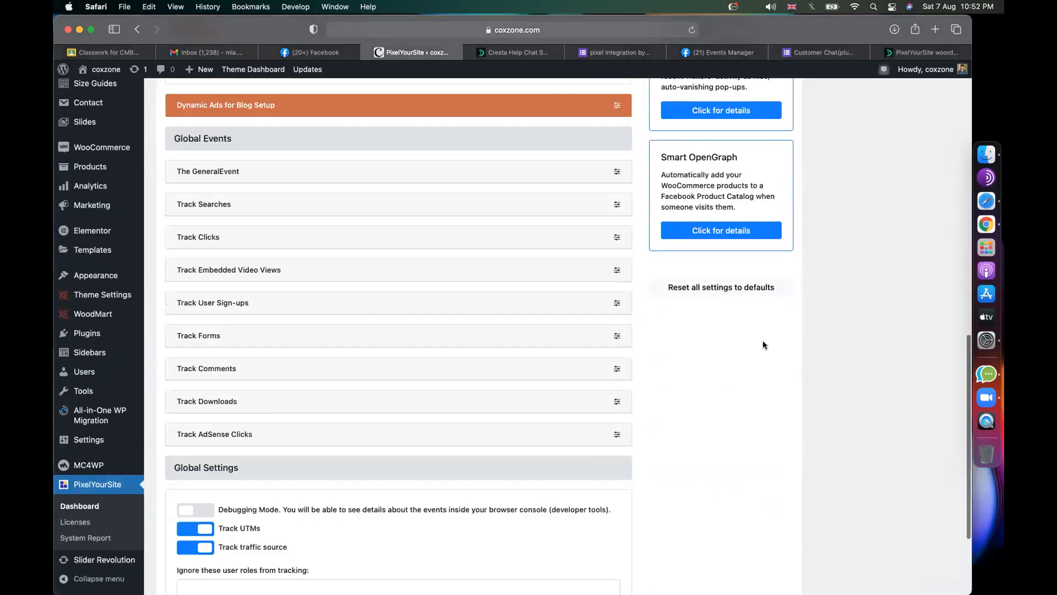
scroll(387, 378, "down", 3)
scroll(590, 420, "up", 20)
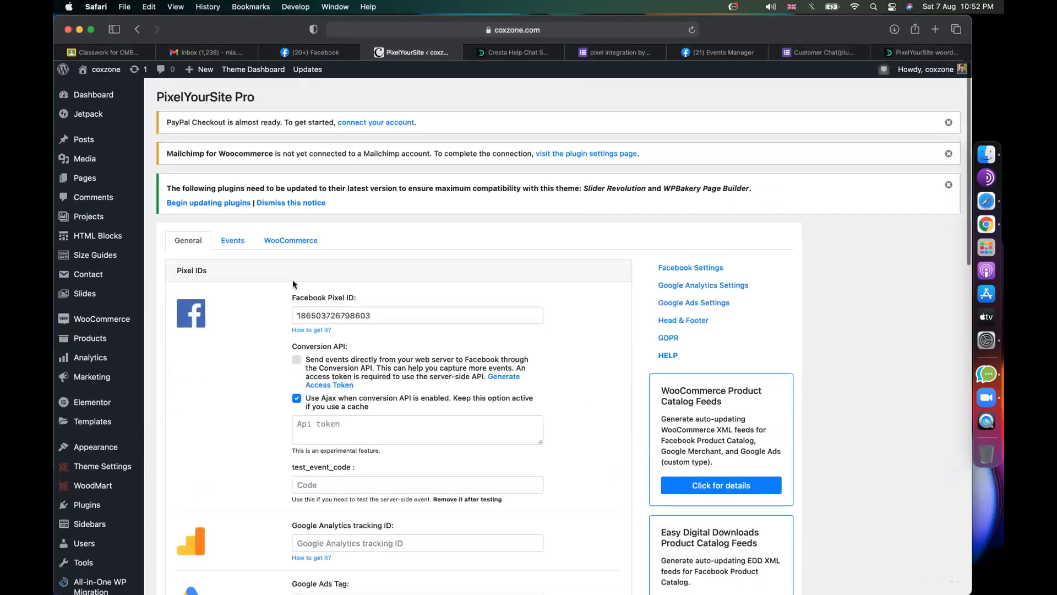
left_click(241, 242)
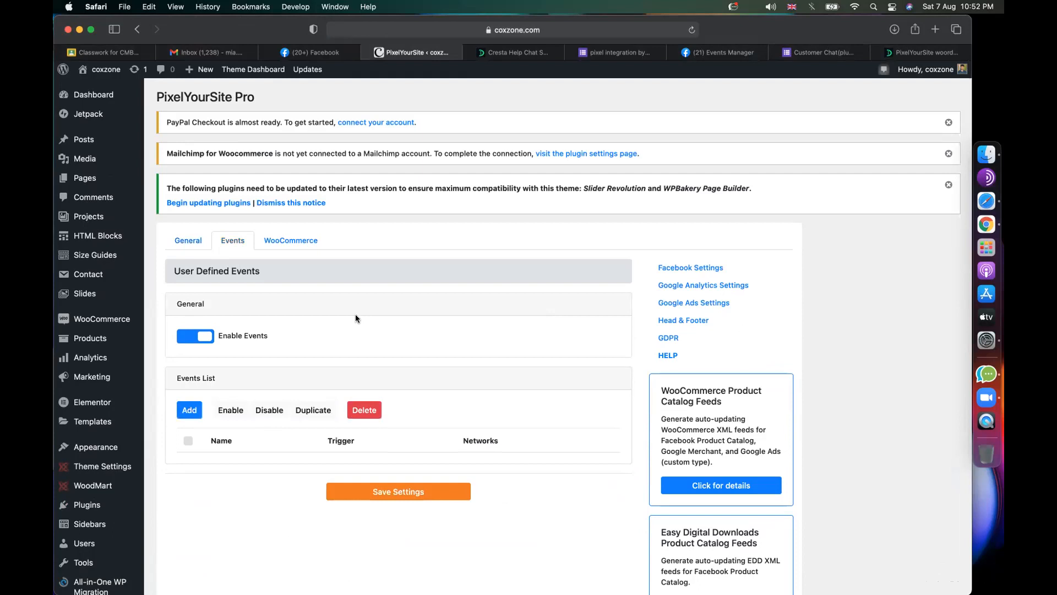
Switch from the Events tab to PixelYourSite's WooCommerce tab
left_click(302, 241)
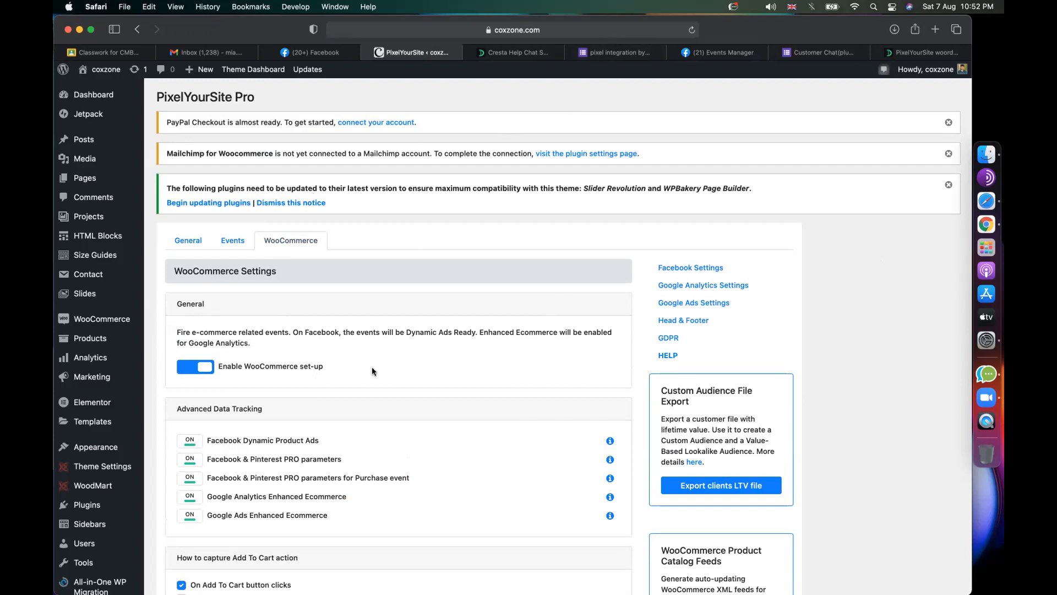
Tick On the Cart Page and On Checkout Page for Add To Cart capture, then save
scroll(371, 366, "down", 10)
scroll(371, 367, "down", 10)
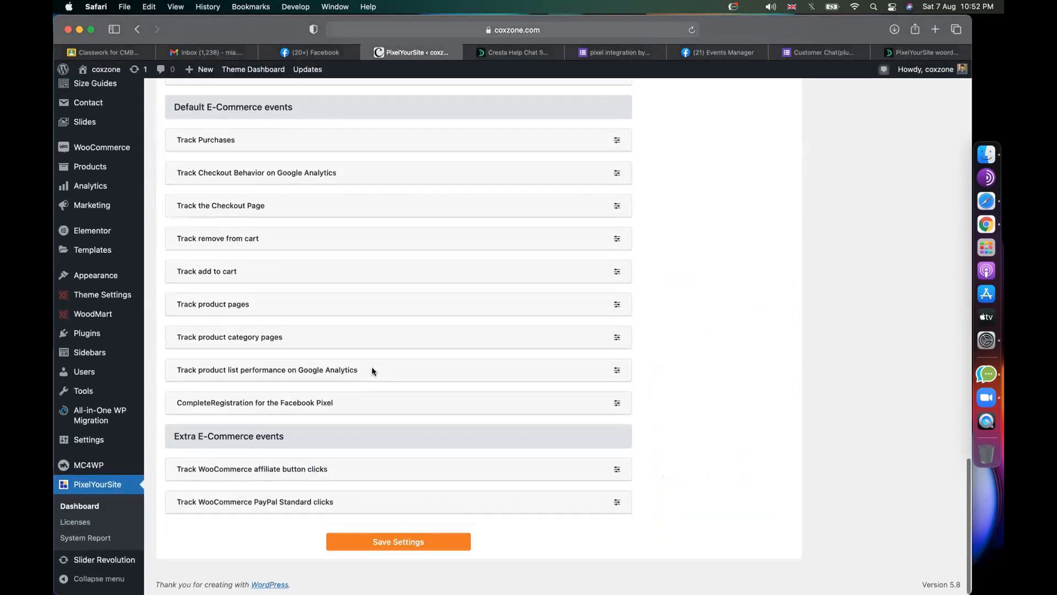
scroll(372, 367, "up", 20)
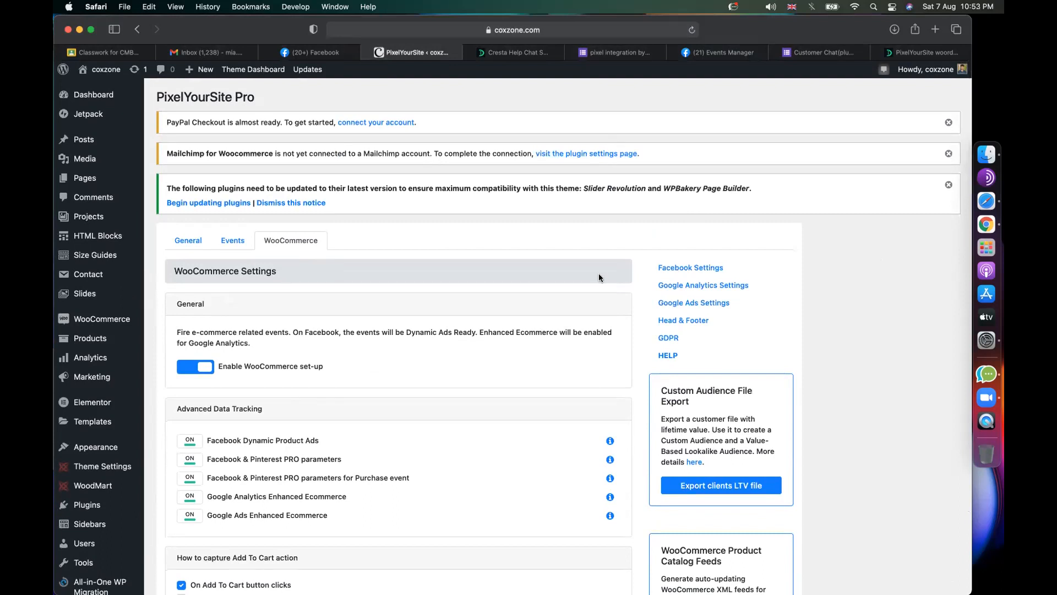
scroll(494, 356, "down", 5)
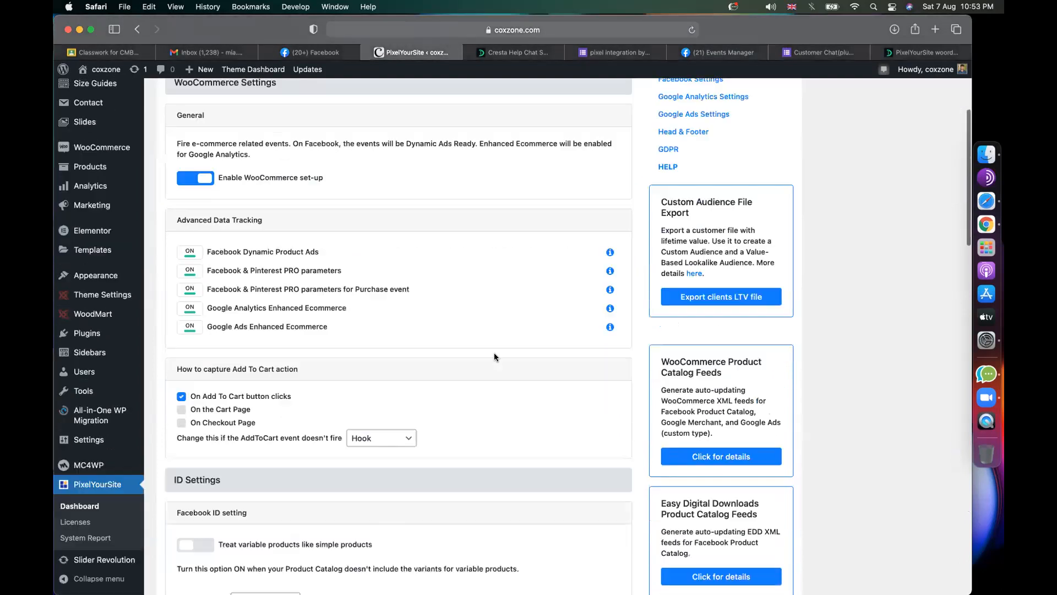
scroll(496, 358, "down", 2)
left_click(181, 268)
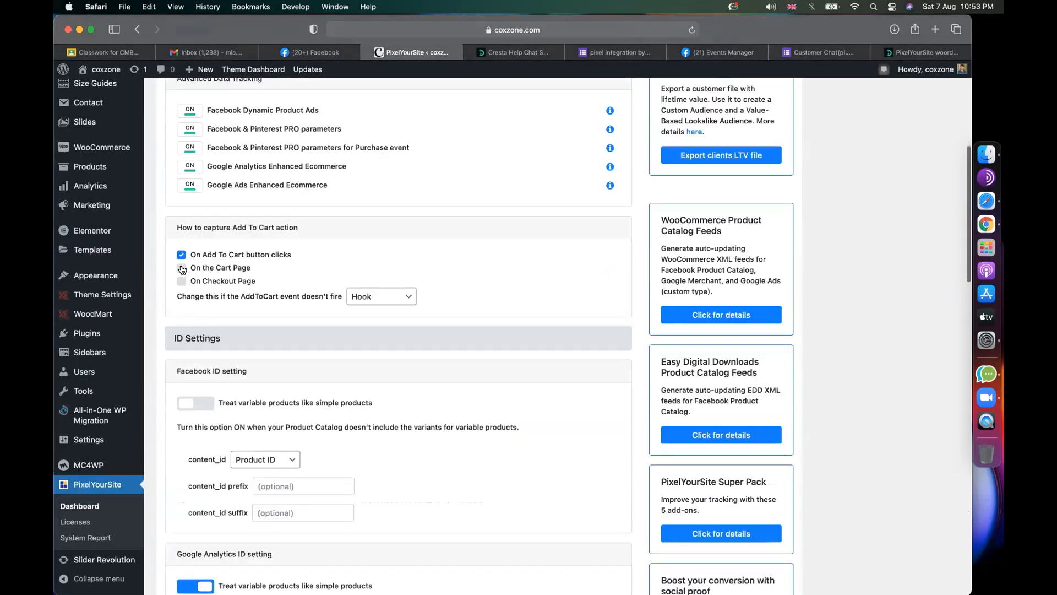
left_click(182, 283)
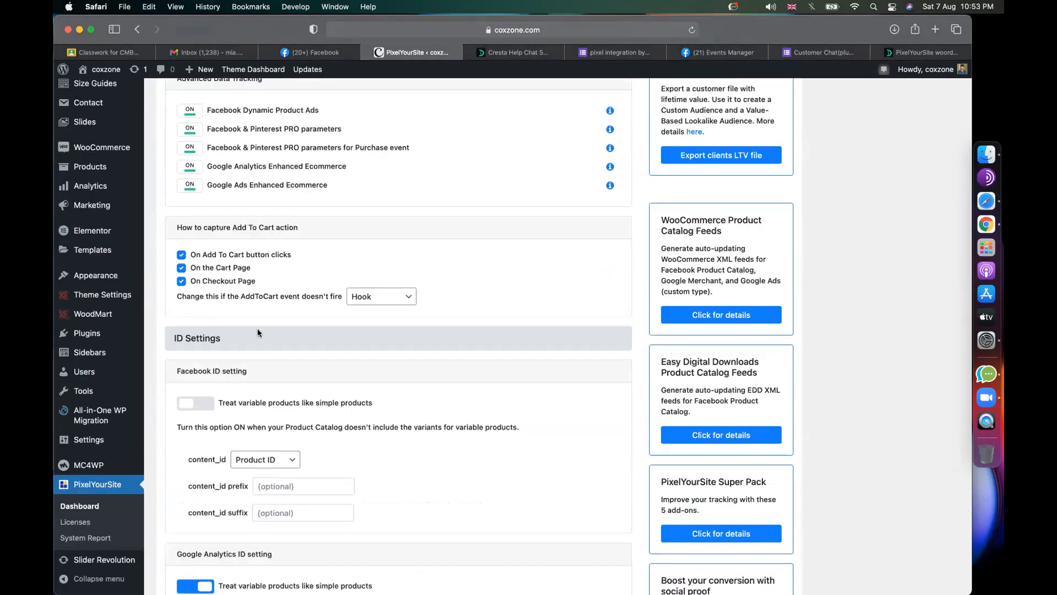
scroll(257, 328, "down", 6)
scroll(254, 462, "down", 15)
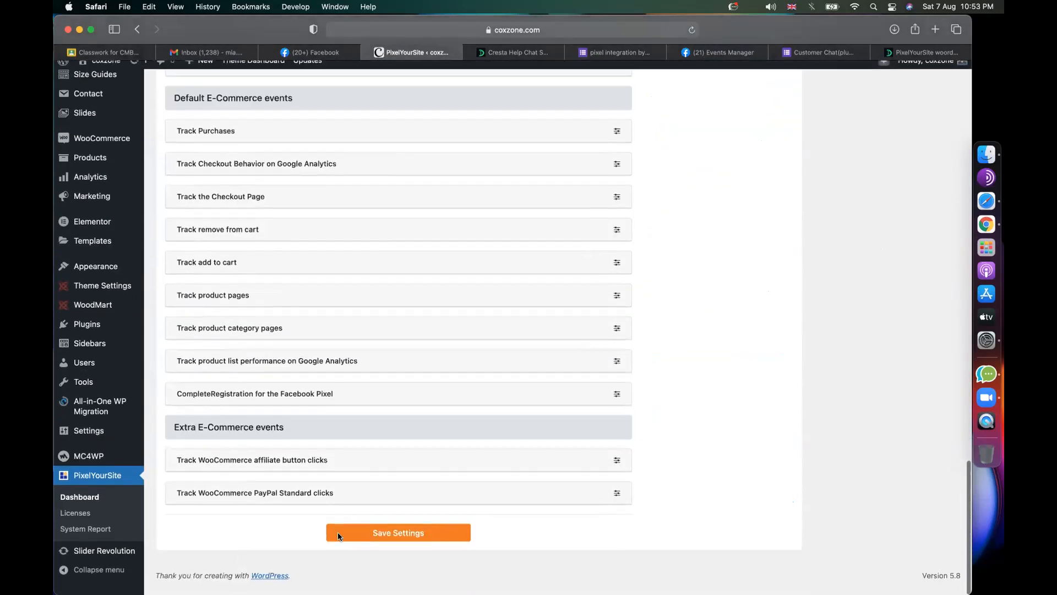
left_click(352, 538)
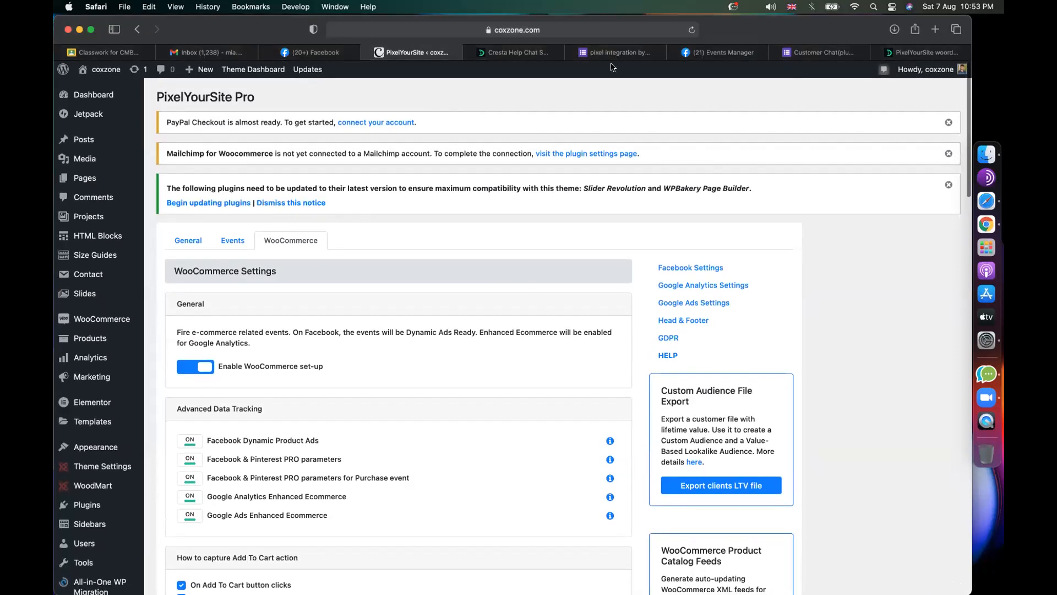
Look over the Pixel Helper extension instruction in cell C38 of the pixel integration spreadsheet
left_click(578, 30)
left_click(418, 30)
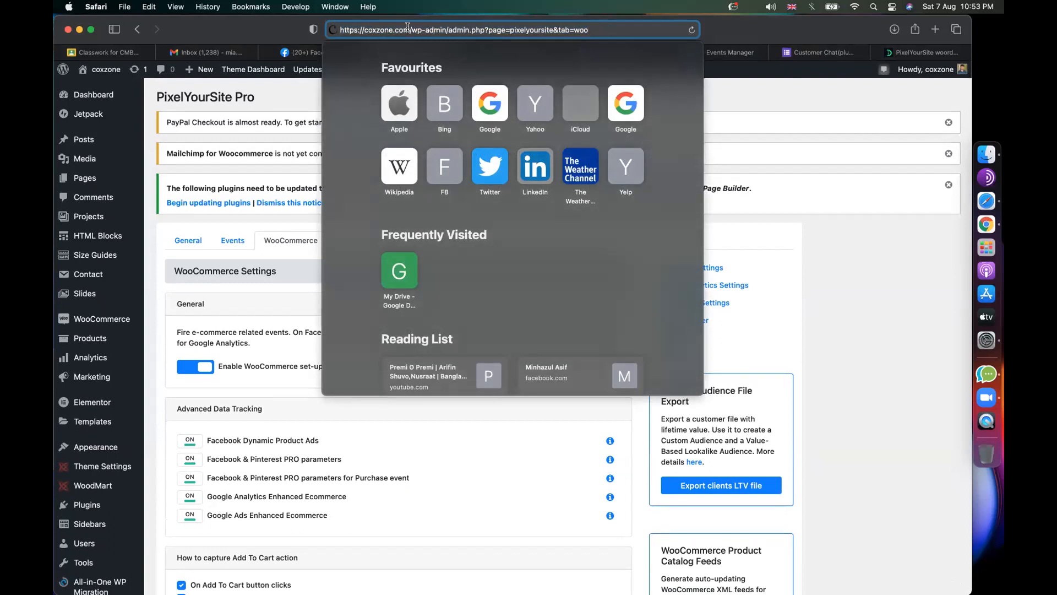
left_click(880, 228)
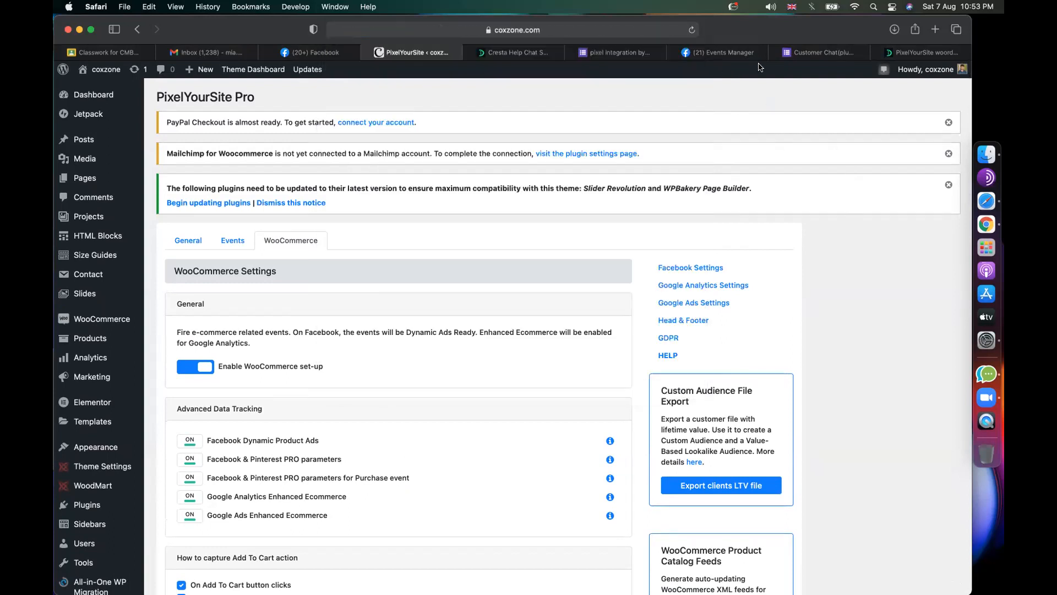
left_click(613, 56)
left_click(827, 303)
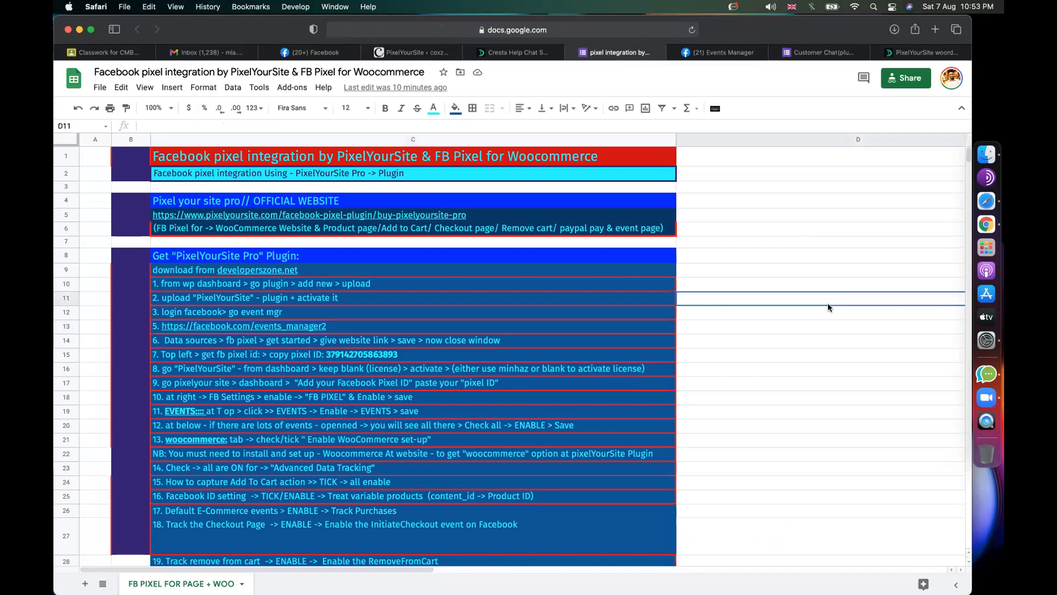
scroll(828, 303, "down", 5)
scroll(828, 307, "down", 10)
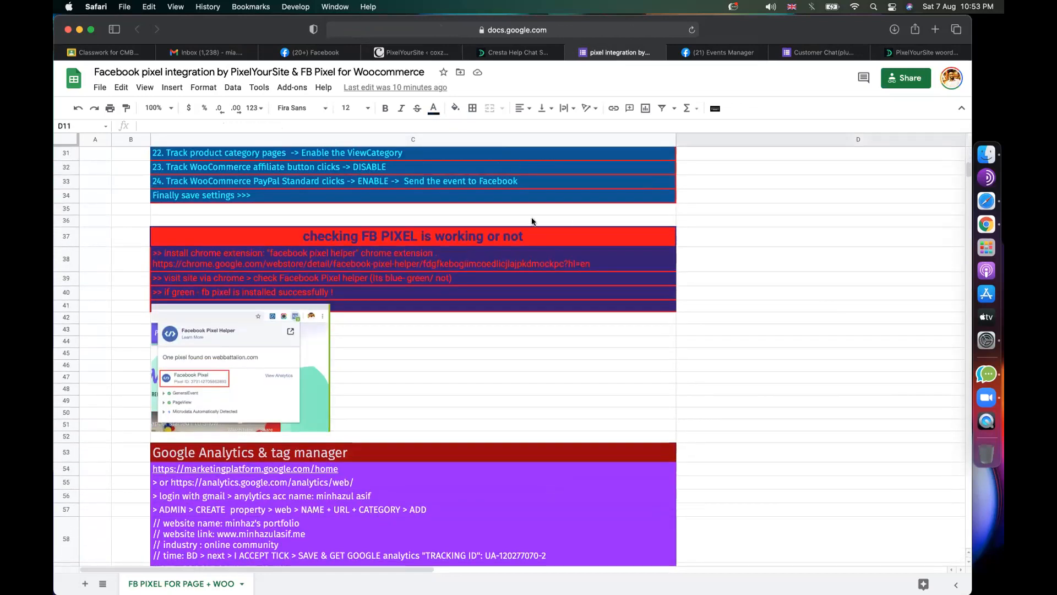
left_click(280, 256)
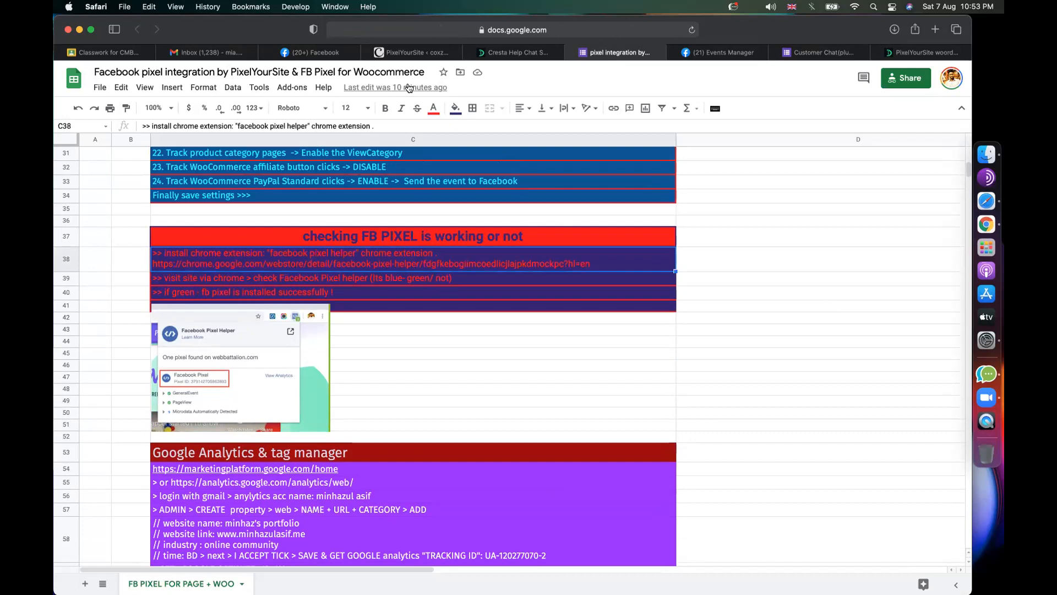
Select only the coxzone.com address from the PixelYourSite settings page and switch to Chrome
left_click(411, 52)
left_click(581, 25)
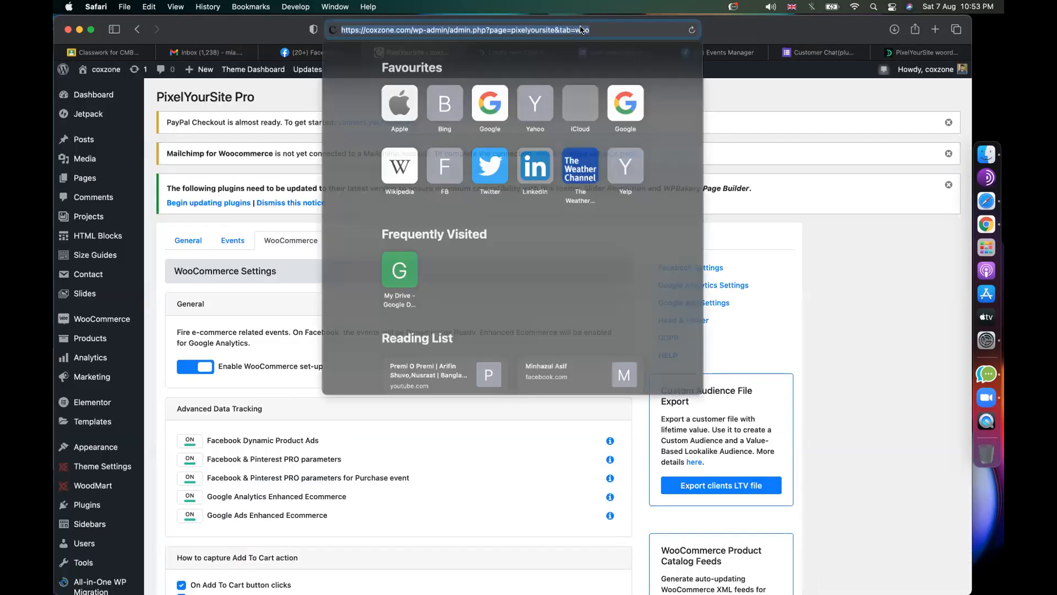
left_click(410, 30)
left_click_drag(410, 30, 340, 29)
key("super+c")
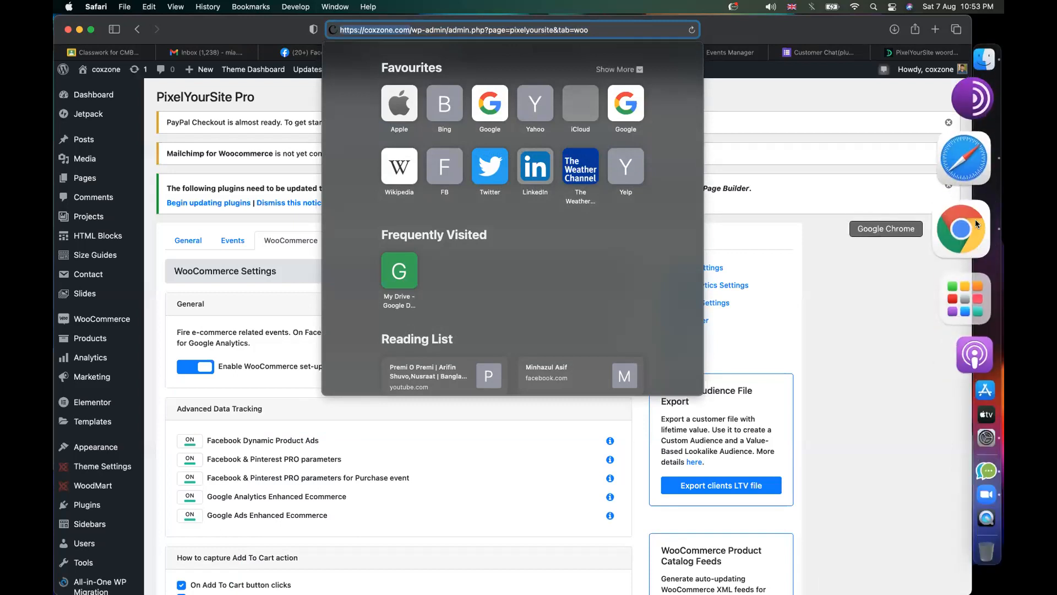
left_click(962, 225)
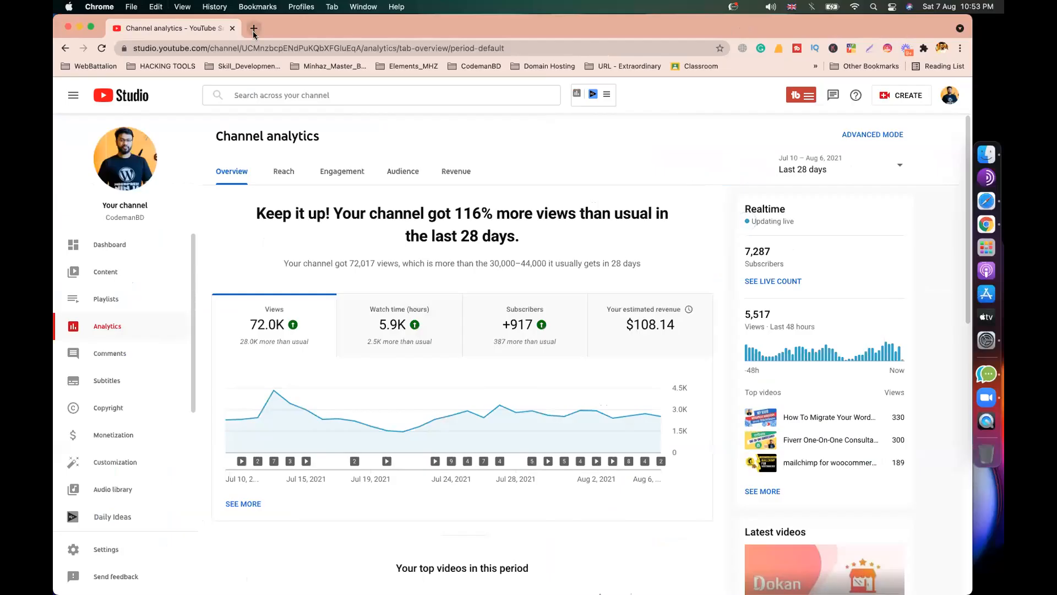
Open coxzone.com in a new Chrome tab using the copied address
left_click(253, 29)
key("super+v")
key("Return")
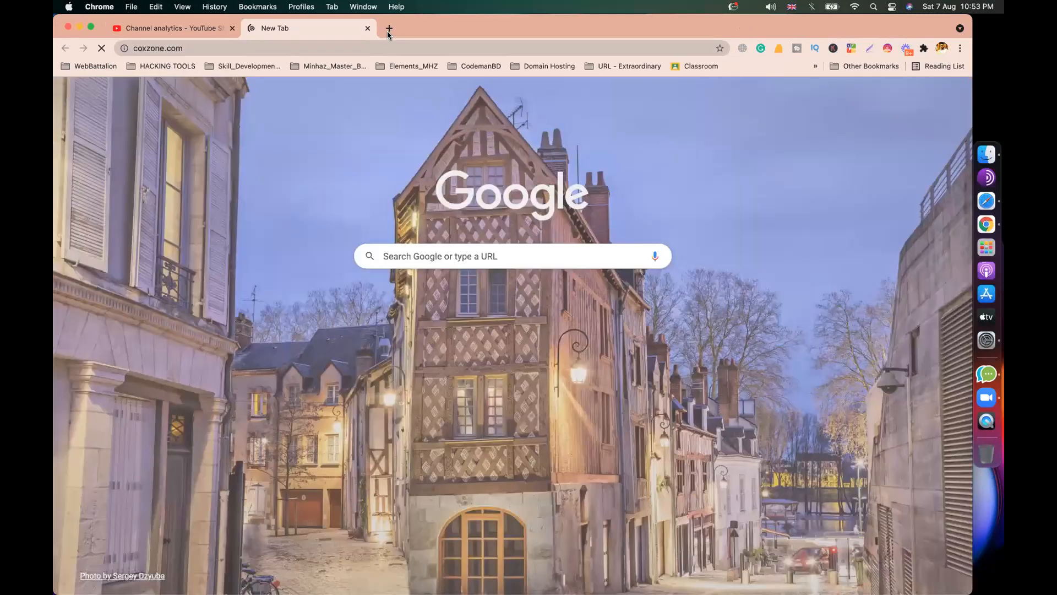
Search 'pixel helper chrome', add Facebook Pixel Helper and pin it to the toolbar
left_click(389, 31)
type("pix")
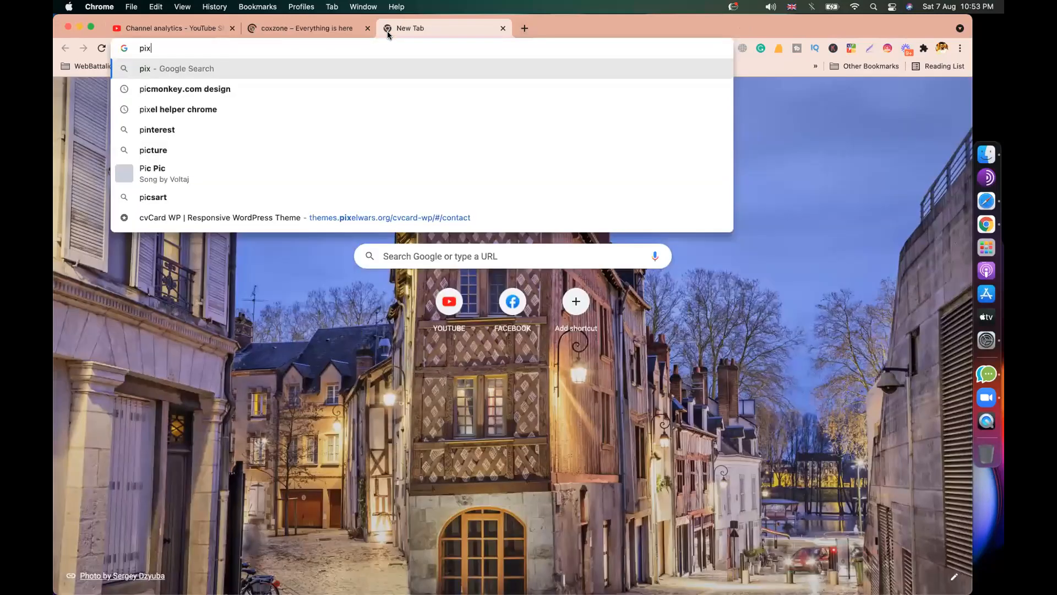
type("el pixel helper chrome")
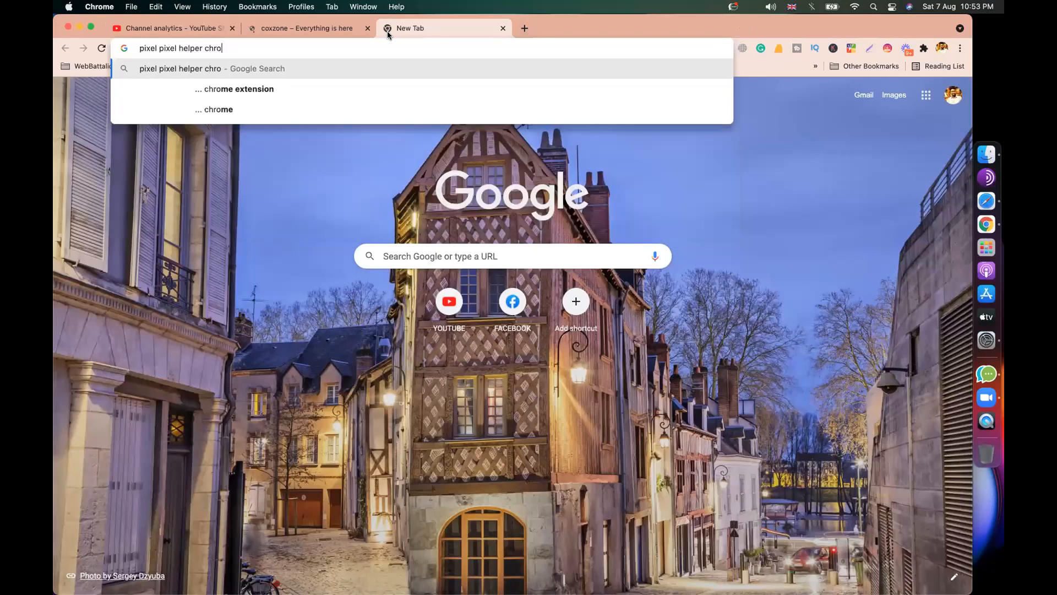
key("Return")
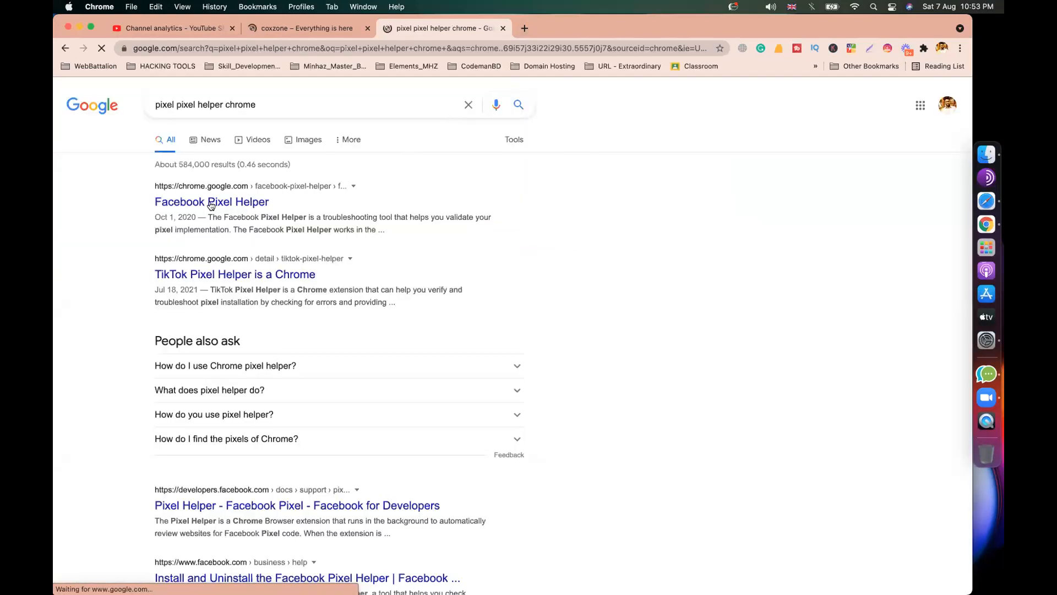
left_click(211, 203)
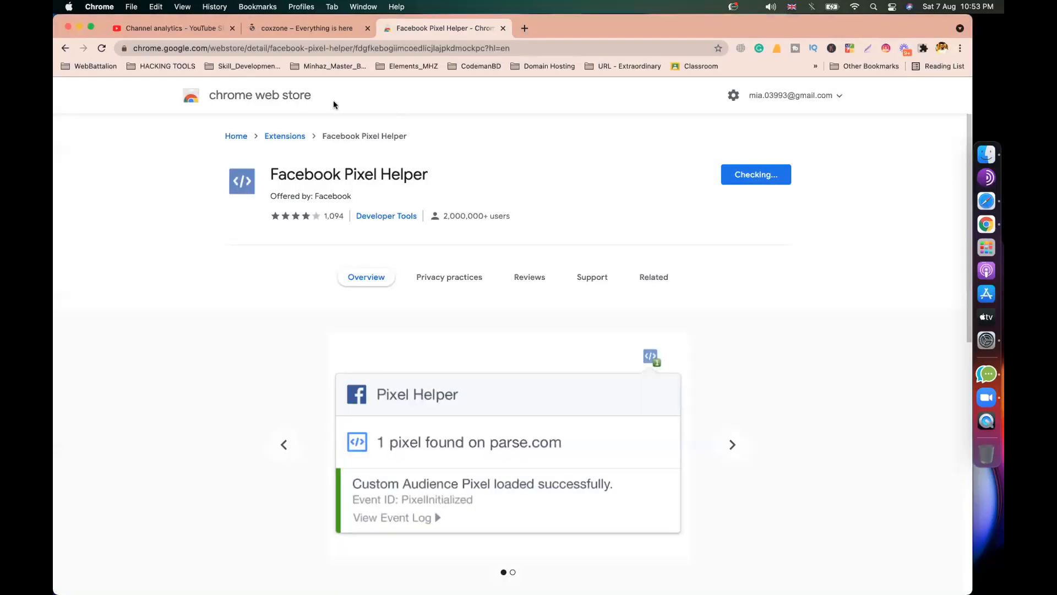
left_click(924, 48)
left_click(898, 197)
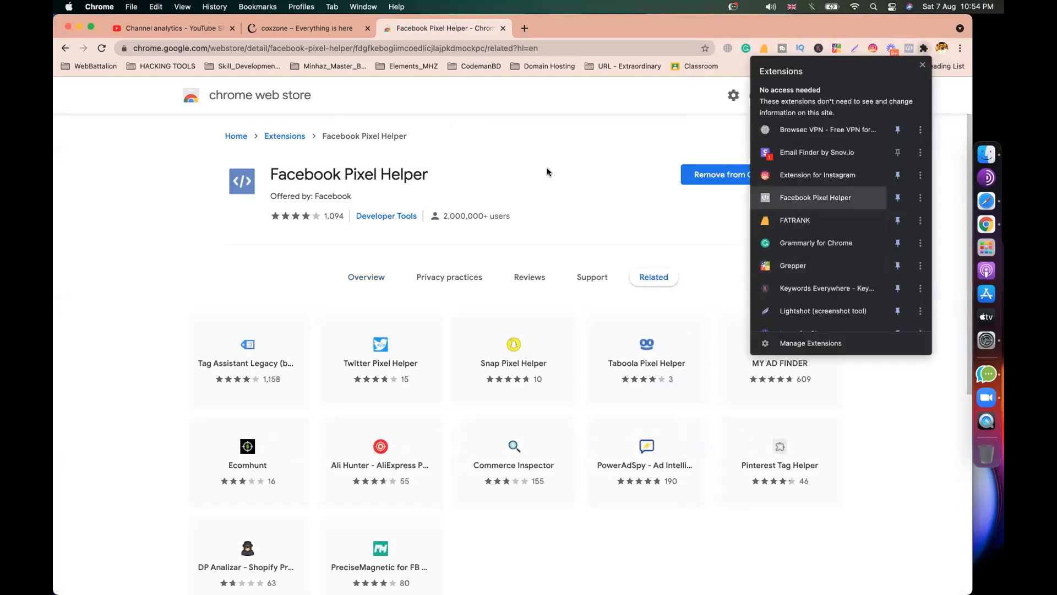
left_click(546, 168)
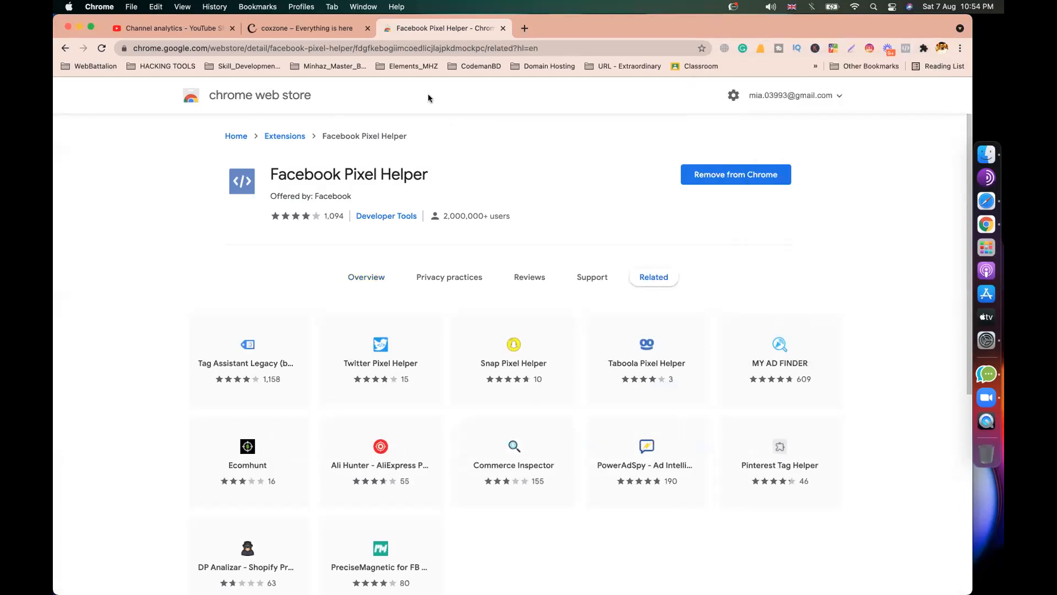
Reload coxzone.com and copy the first pixel ID that Pixel Helper detects
left_click(321, 33)
left_click(762, 168)
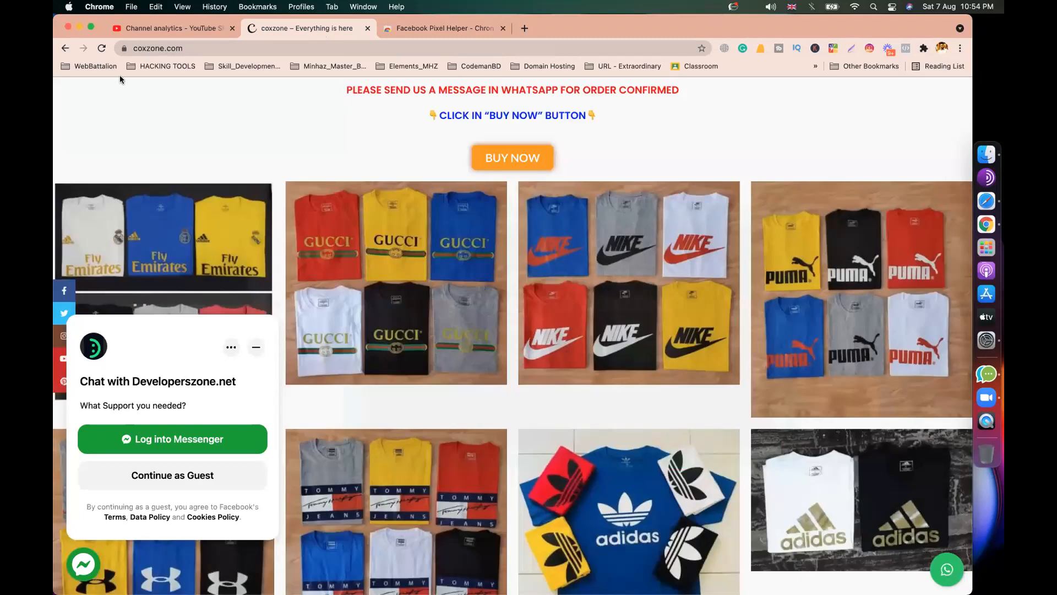
left_click(101, 48)
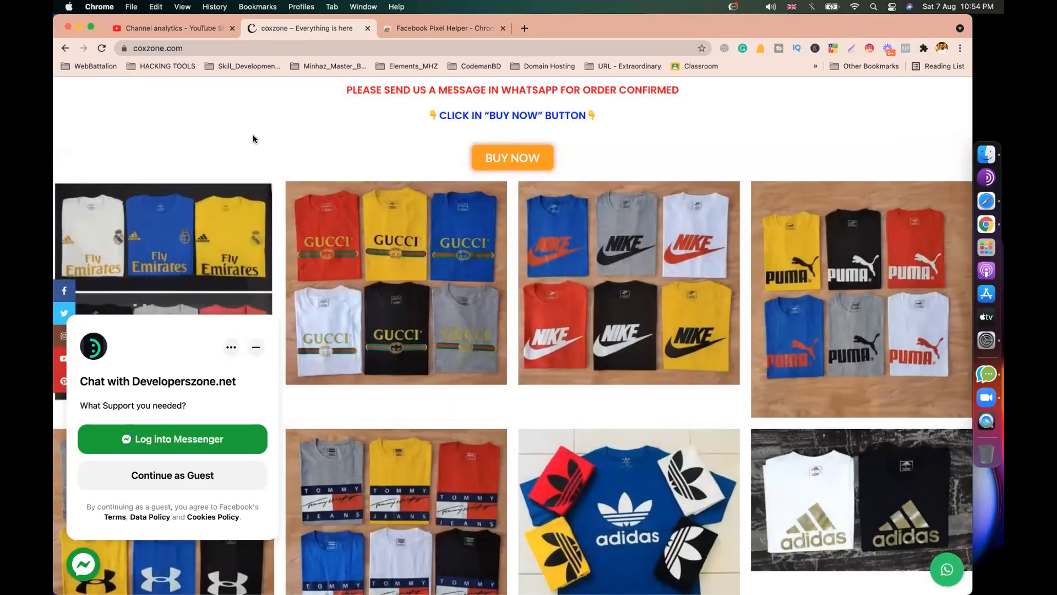
left_click(907, 51)
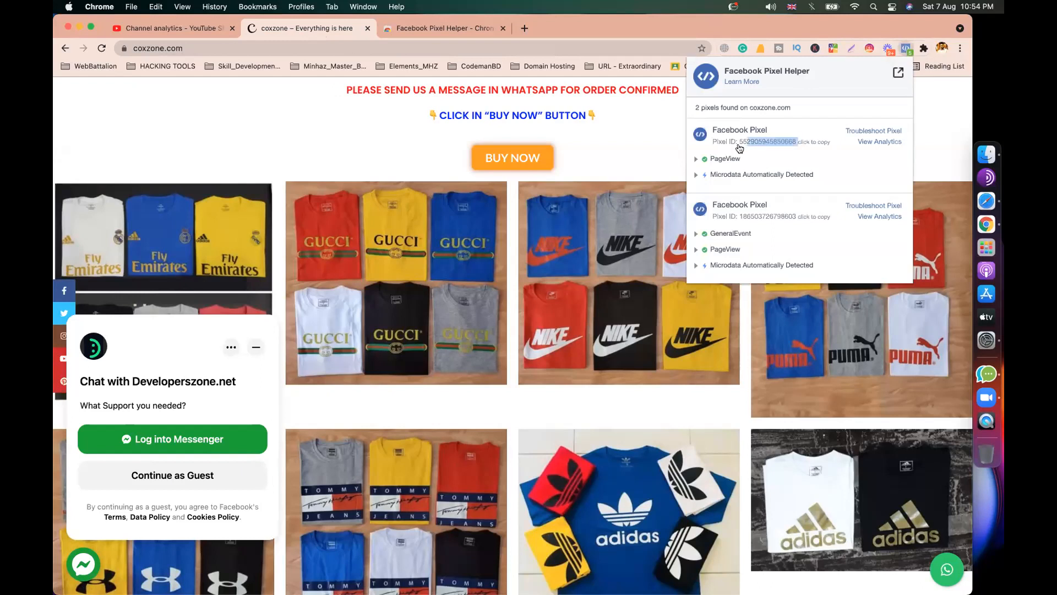
left_click(739, 147)
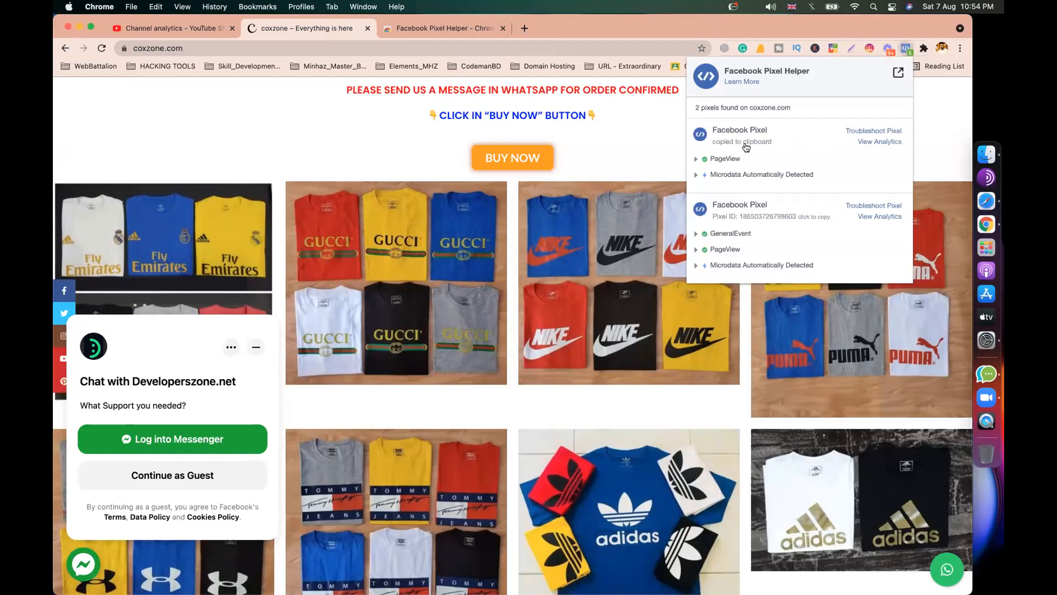
Compare the plugin's Facebook Pixel ID with the second pixel ID shown in Pixel Helper
left_click(979, 199)
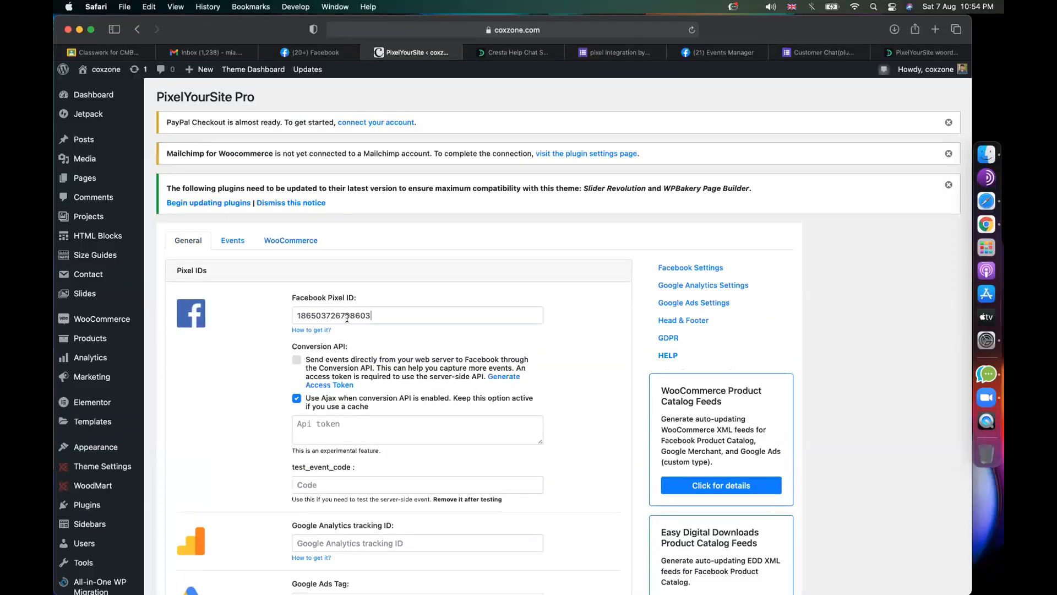
left_click_drag(347, 318, 321, 318)
double_click(337, 318)
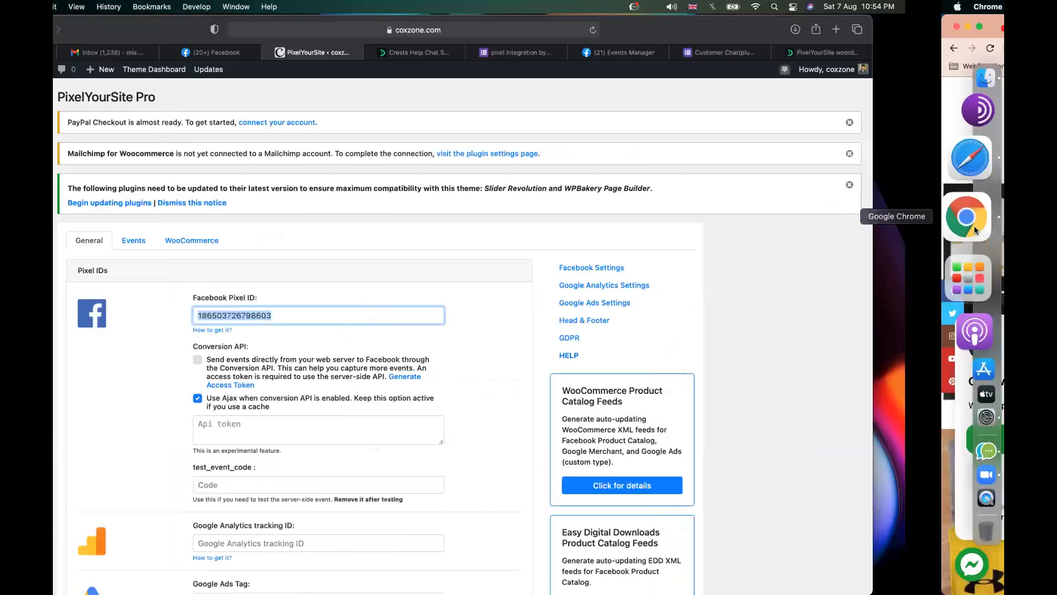
left_click(974, 225)
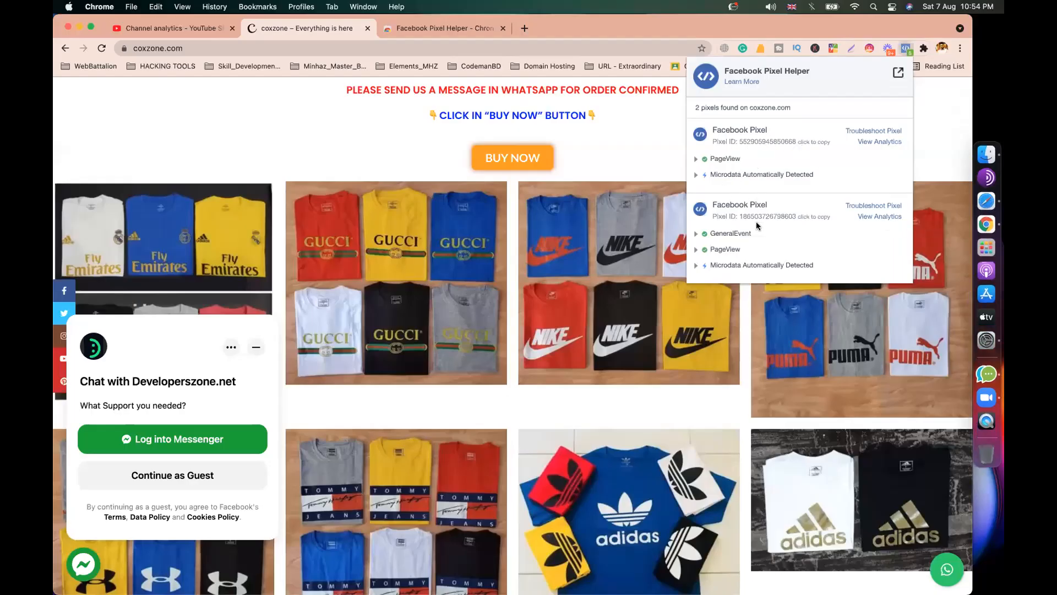
left_click_drag(795, 219, 739, 220)
left_click(739, 220)
Frame an area screenshot around the Pixel Helper popup, then cancel the capture
key("super+shift+5")
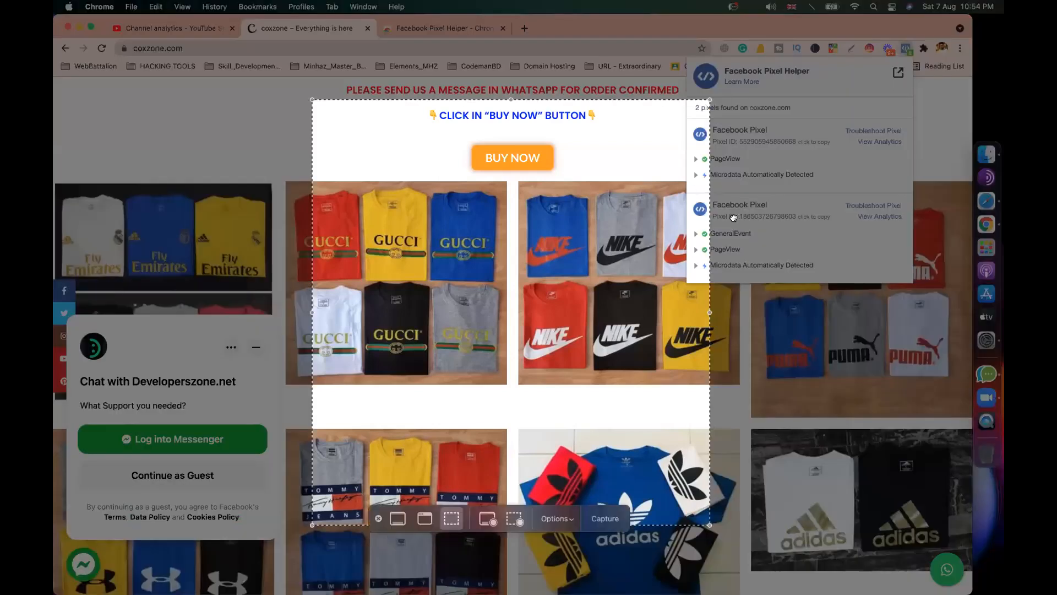
left_click_drag(729, 459, 729, 268)
left_click_drag(529, 145, 245, 150)
left_click_drag(542, 33, 541, 10)
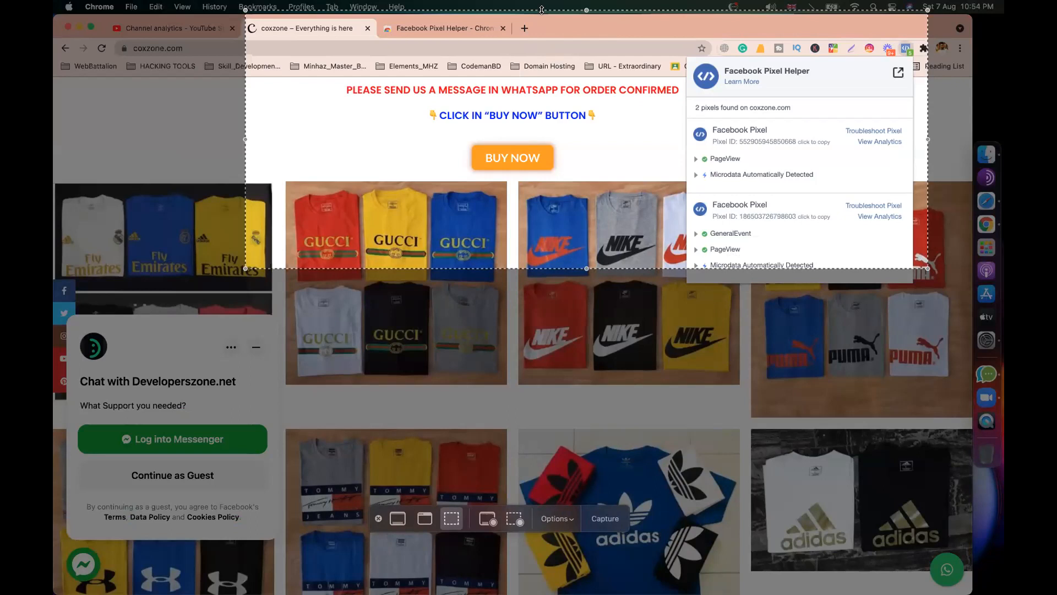
key("Escape")
Load developerszone.net in place of the Pixel Helper store page
left_click(428, 33)
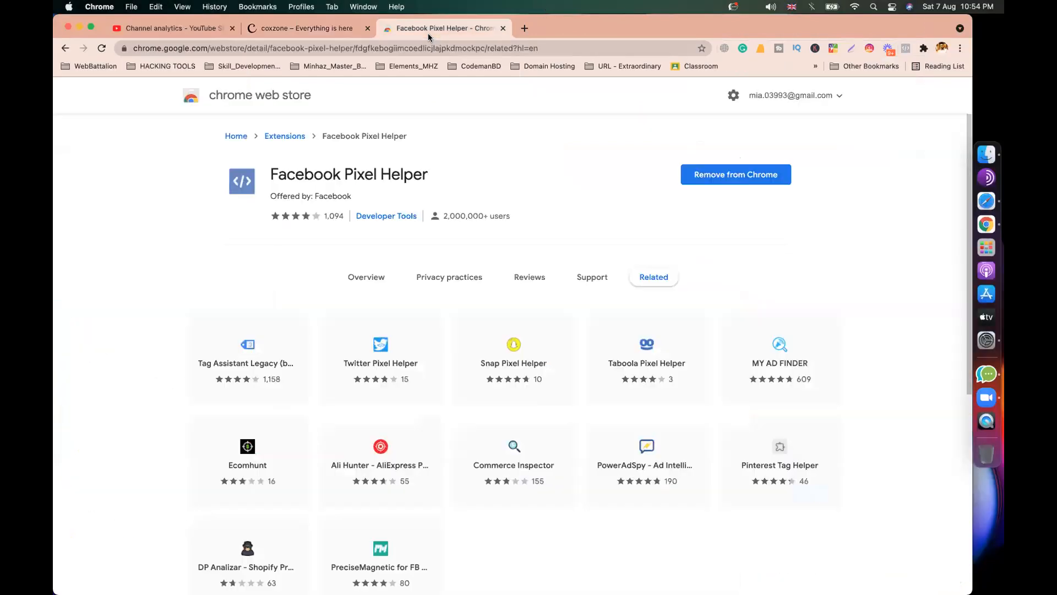
left_click(445, 42)
type("developerszone.net dynamic pricing")
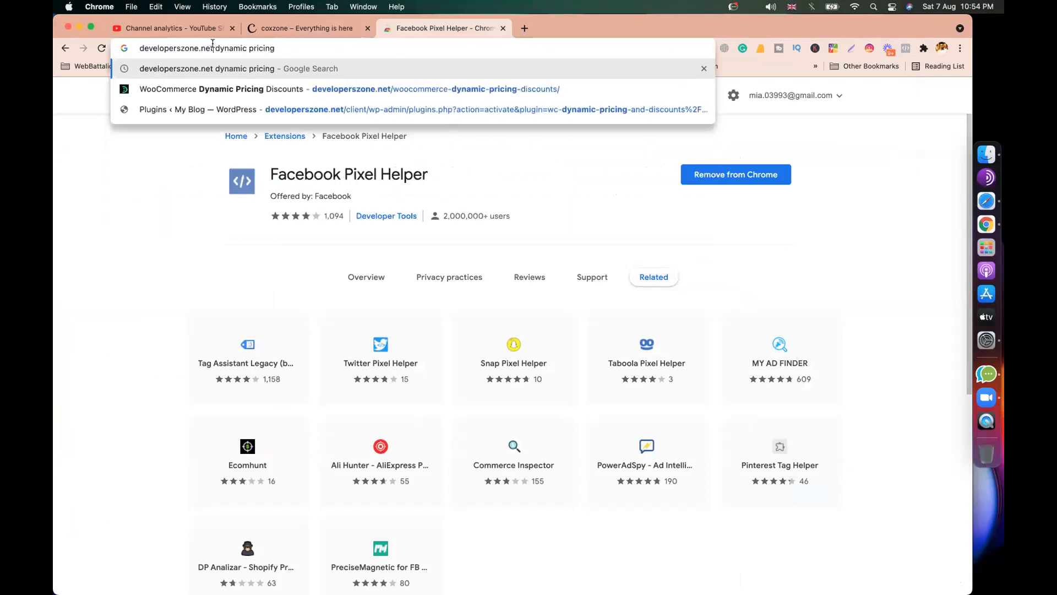
left_click_drag(212, 47, 277, 48)
key("BackSpace")
key("Return")
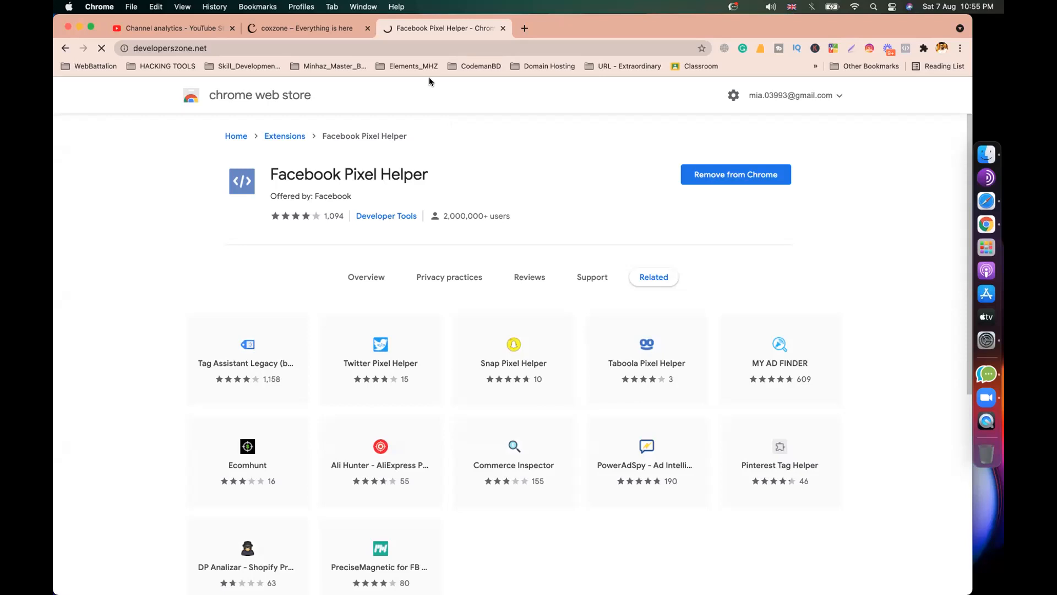
scroll(376, 274, "down", 6)
scroll(377, 276, "up", 6)
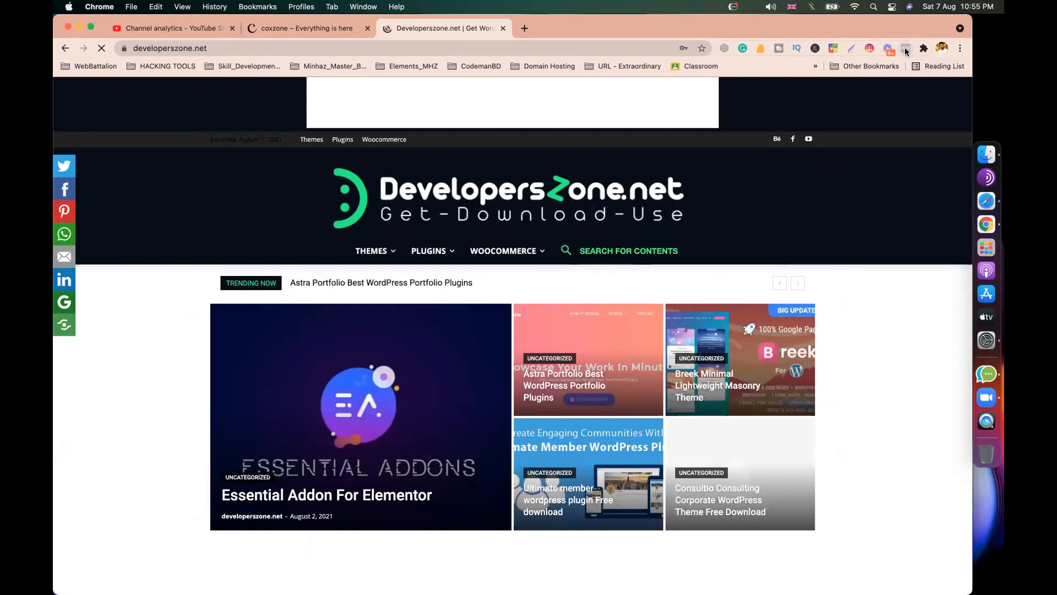
Use Pixel Helper to confirm developerszone.net has no pixels while coxzone.com has pixels found
left_click(905, 50)
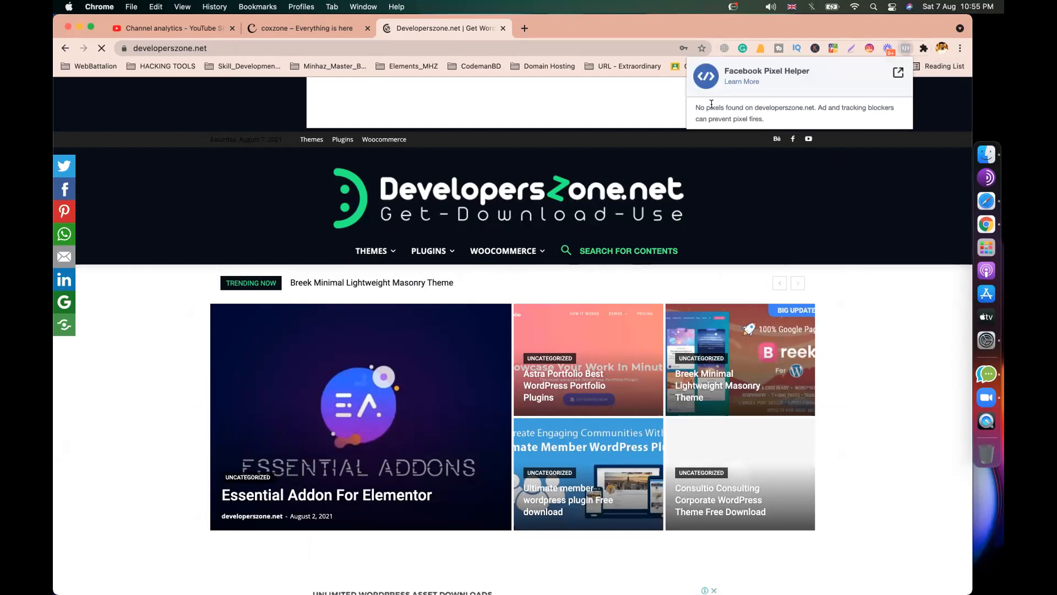
left_click_drag(711, 105, 769, 107)
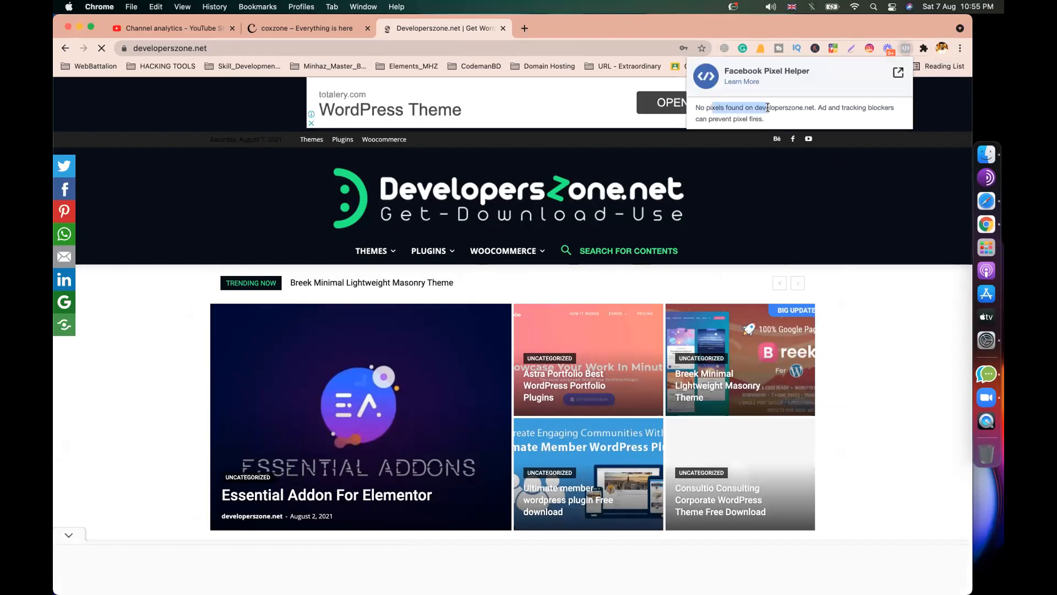
left_click(317, 29)
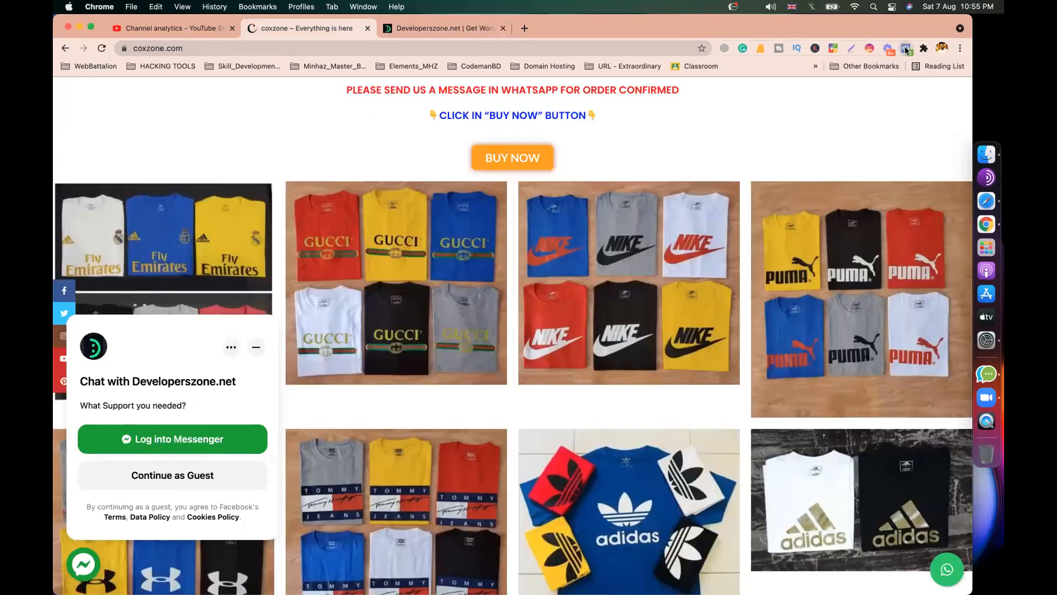
left_click(906, 49)
left_click_drag(701, 104, 777, 108)
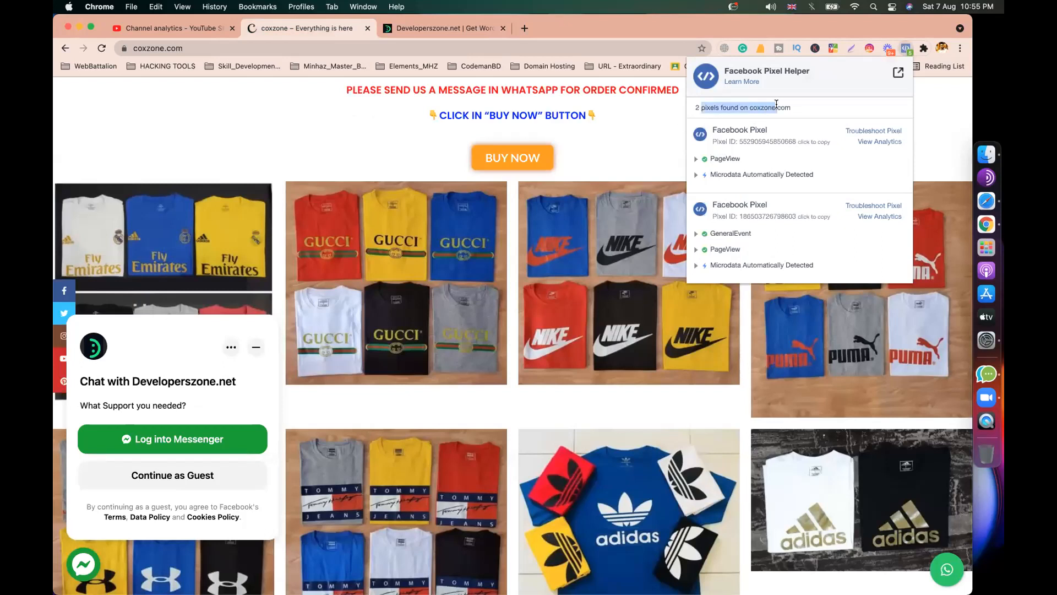
left_click(939, 118)
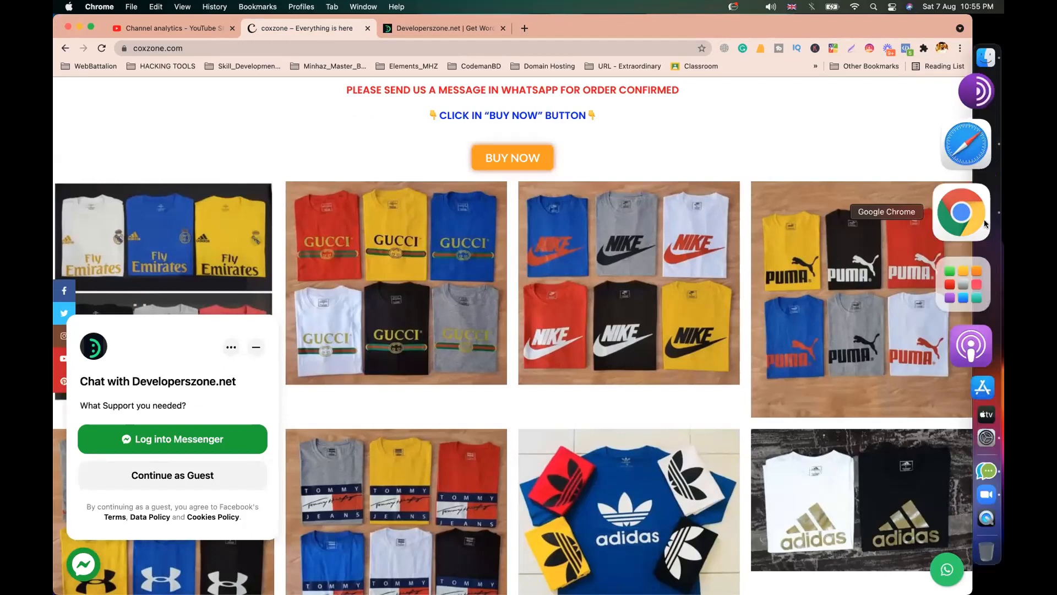
left_click(980, 208)
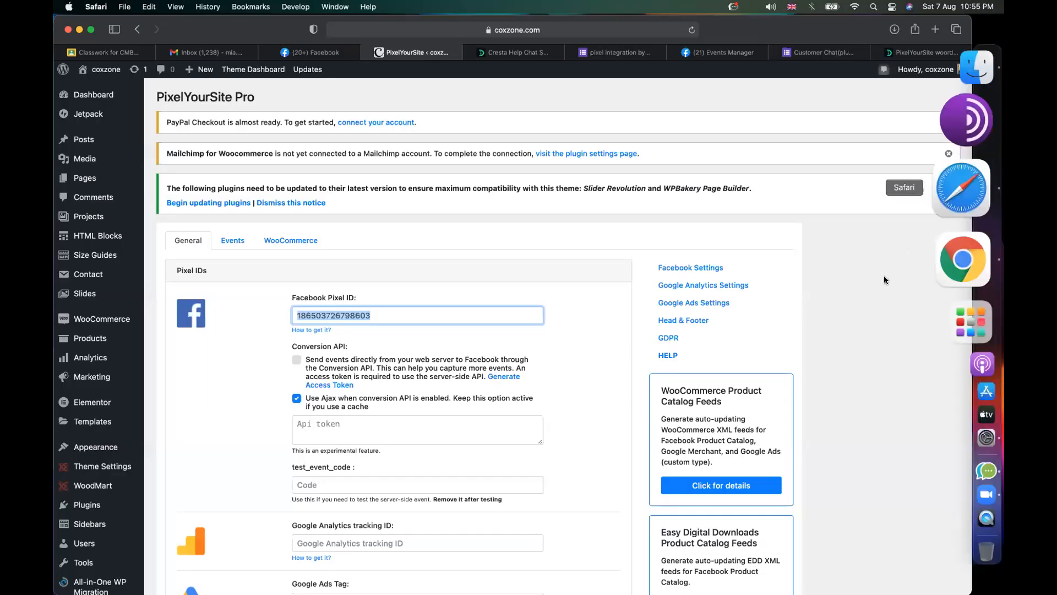
Switch to Events Manager to see the pixel's Data Sources overview with no activity yet
left_click(883, 277)
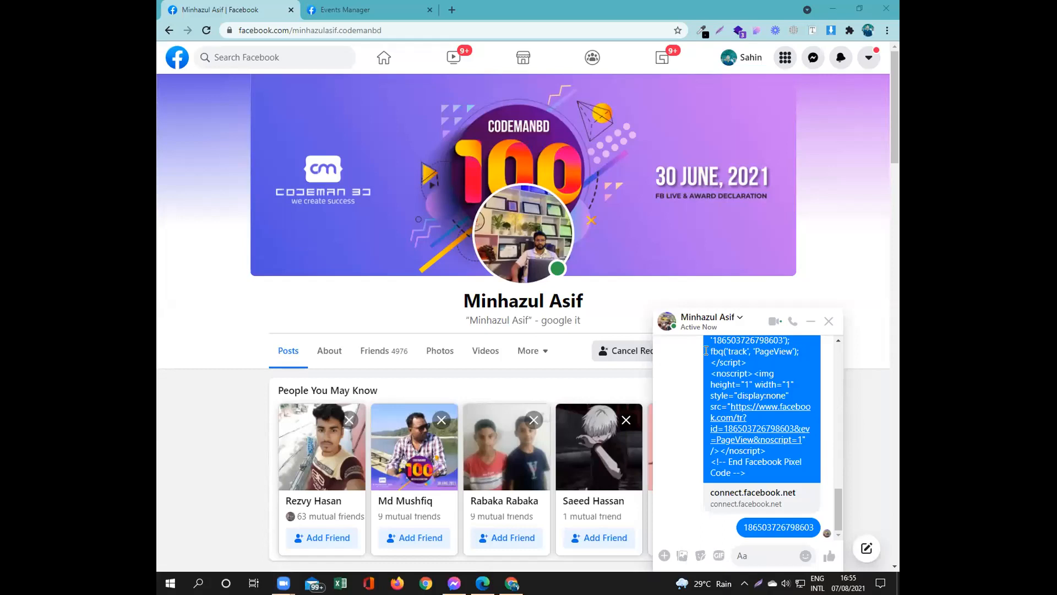
left_click(352, 11)
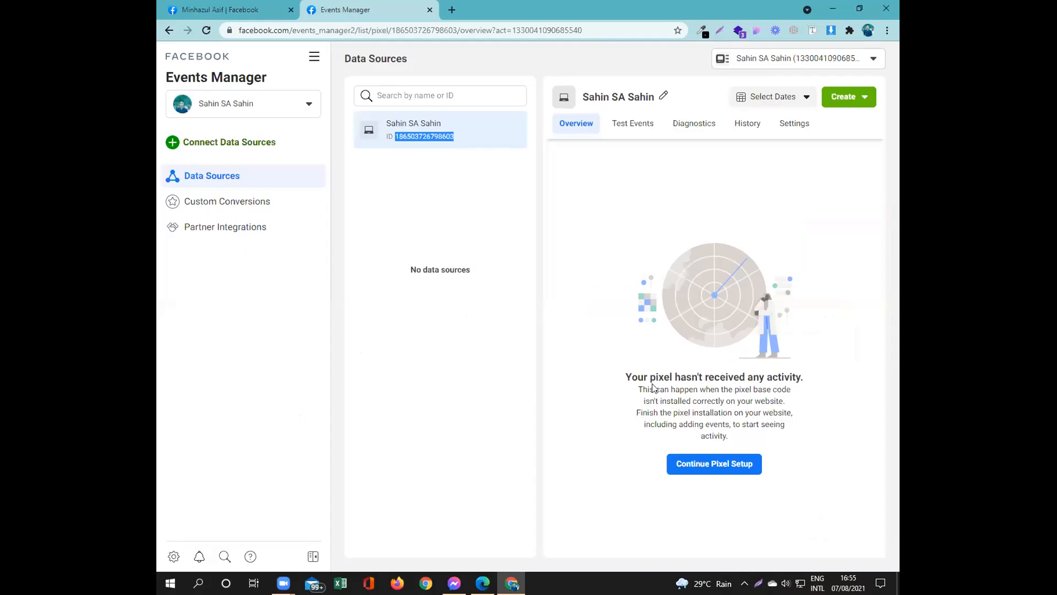
Choose manual pixel installation and copy the base code meant to go before </head>
left_click(708, 465)
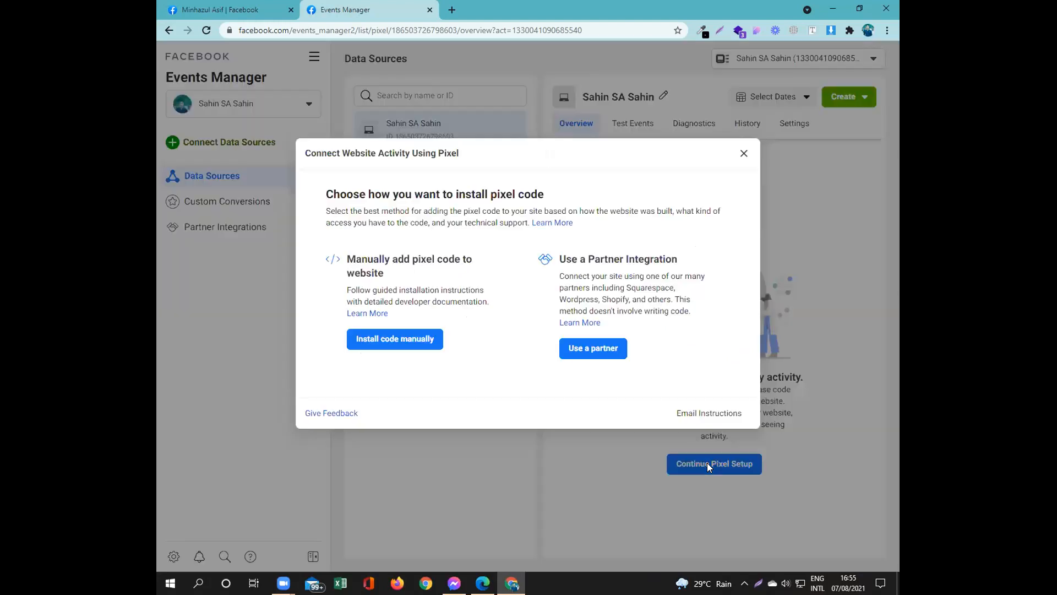
left_click(412, 340)
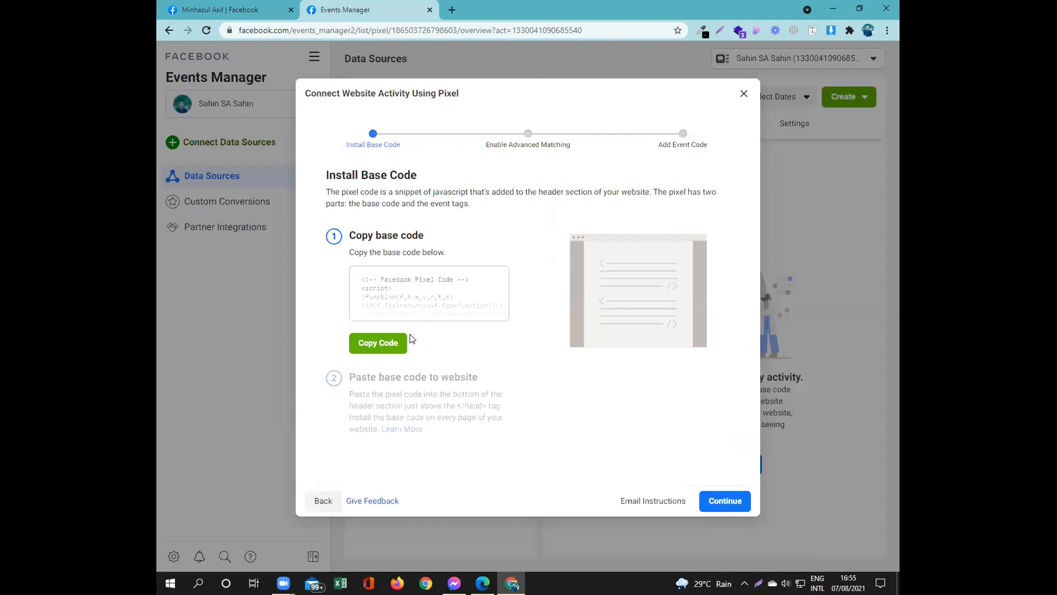
left_click(378, 342)
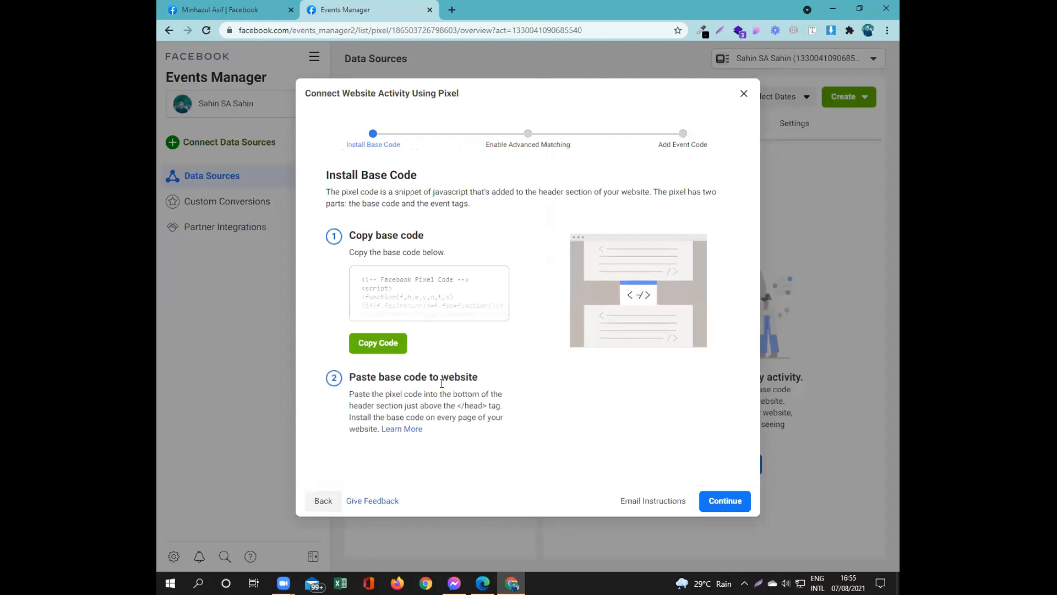
left_click_drag(456, 406, 494, 404)
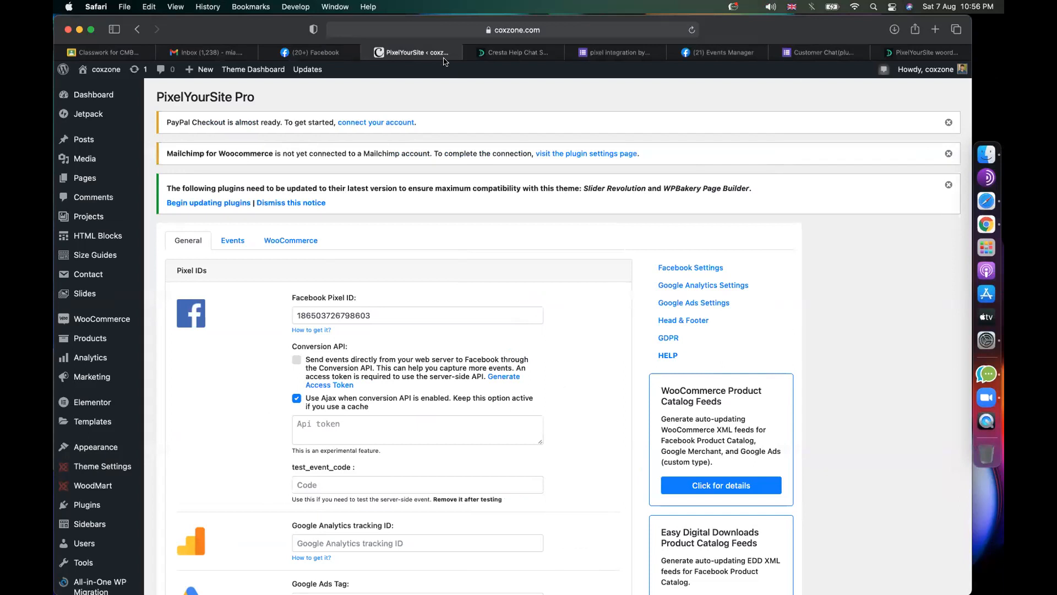
Open PixelYourSite's Events settings, dismiss the plugin-update, Mailchimp and PayPal notices, then switch to Messenger
left_click(282, 242)
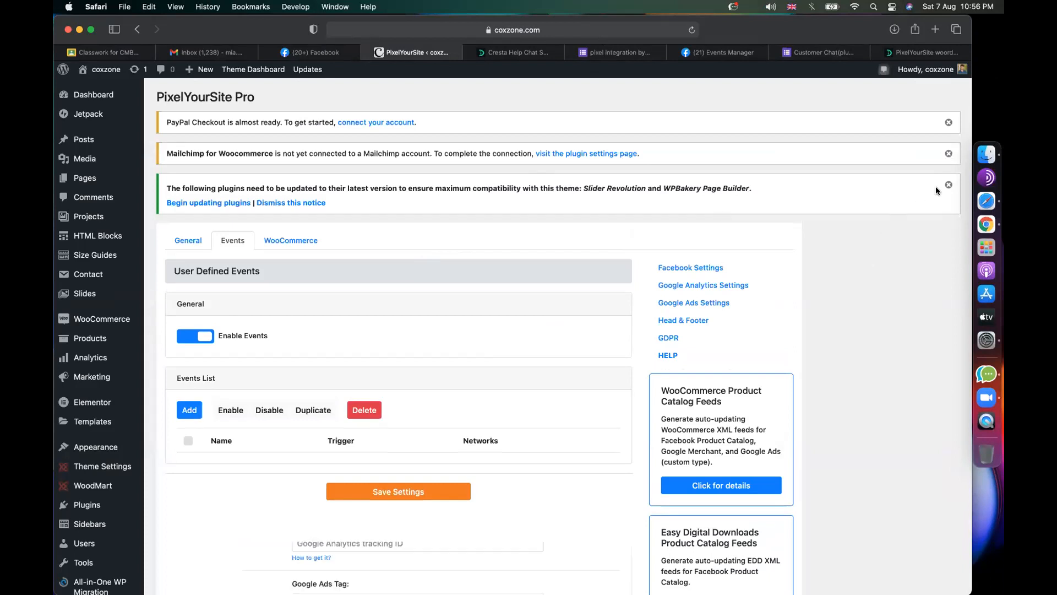
left_click(948, 185)
left_click(948, 154)
left_click(948, 123)
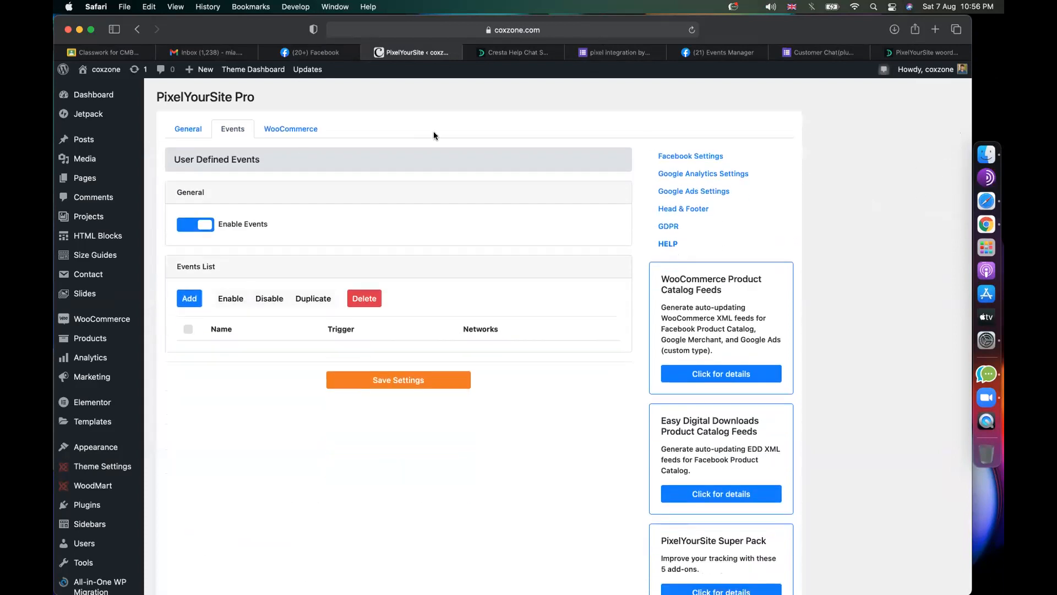
left_click(986, 374)
left_click_drag(488, 422, 424, 191)
Select the full pixel code bubble from <!-- to Code --> and go back to Safari
scroll(380, 308, "up", 6)
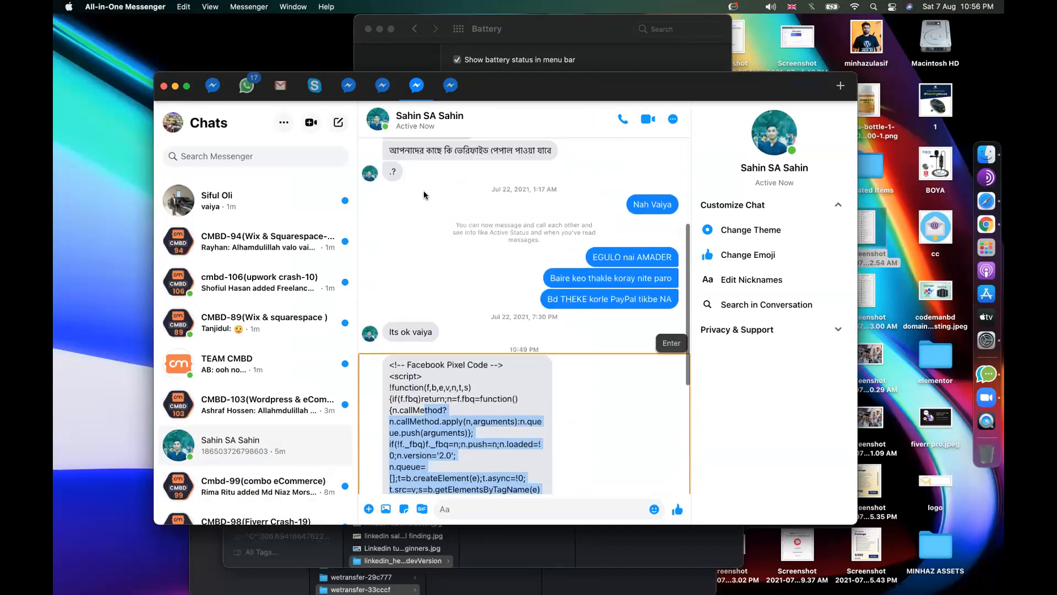
scroll(388, 441, "down", 5)
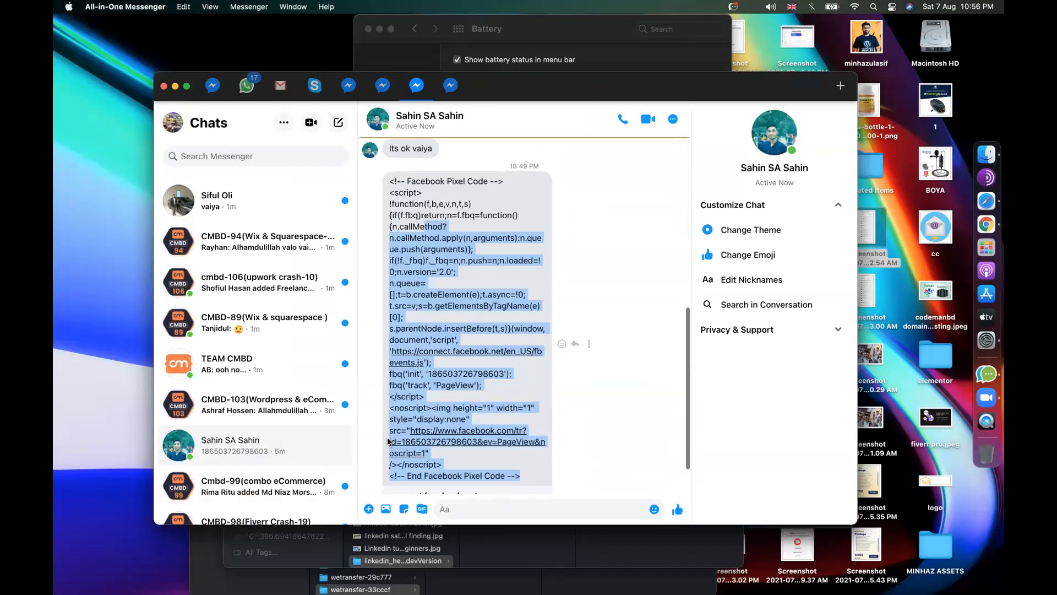
left_click(389, 156)
left_click_drag(389, 157, 524, 462)
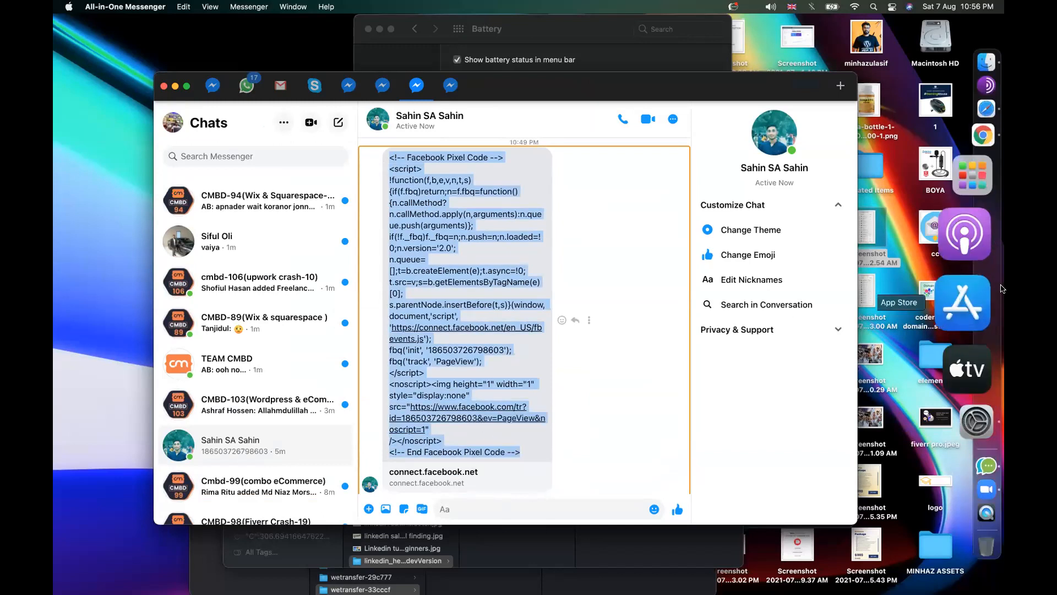
left_click(980, 195)
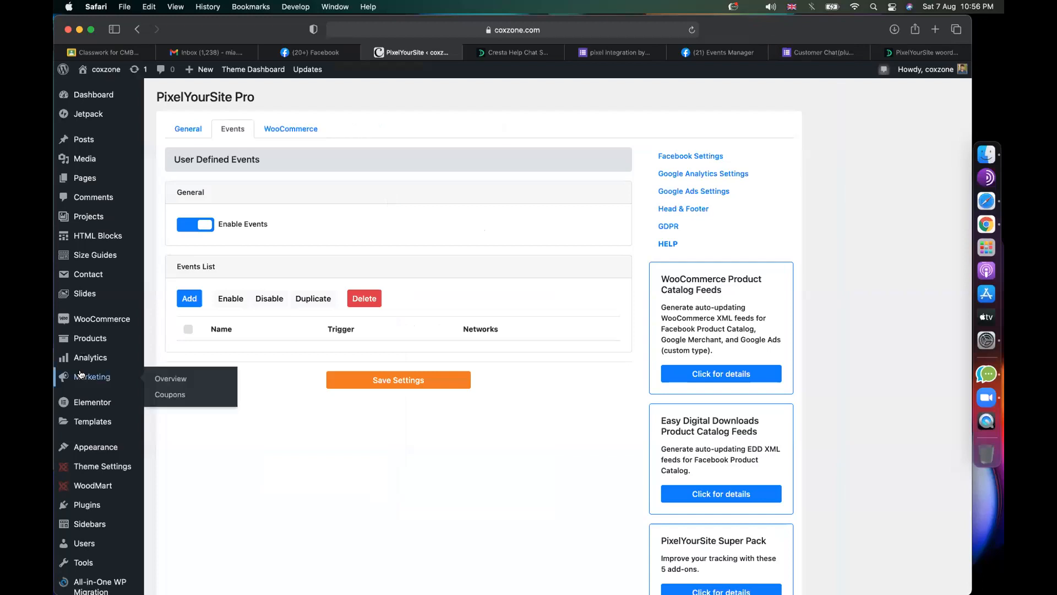
In Insert Headers and Footers, review the existing header pixel code and undo a test paste
scroll(77, 374, "down", 5)
mouse_move(91, 440)
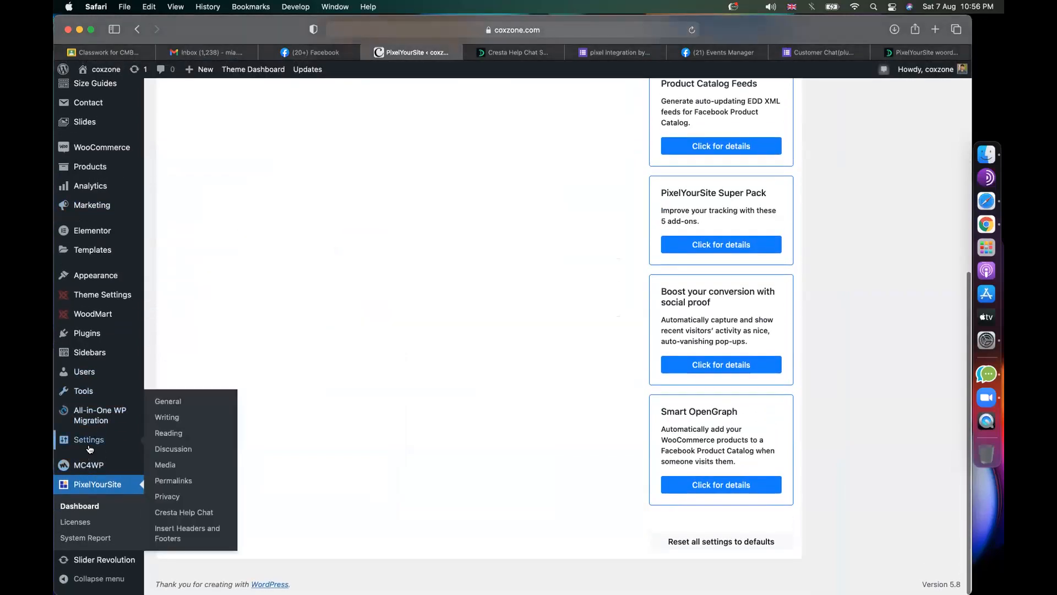
left_click(170, 532)
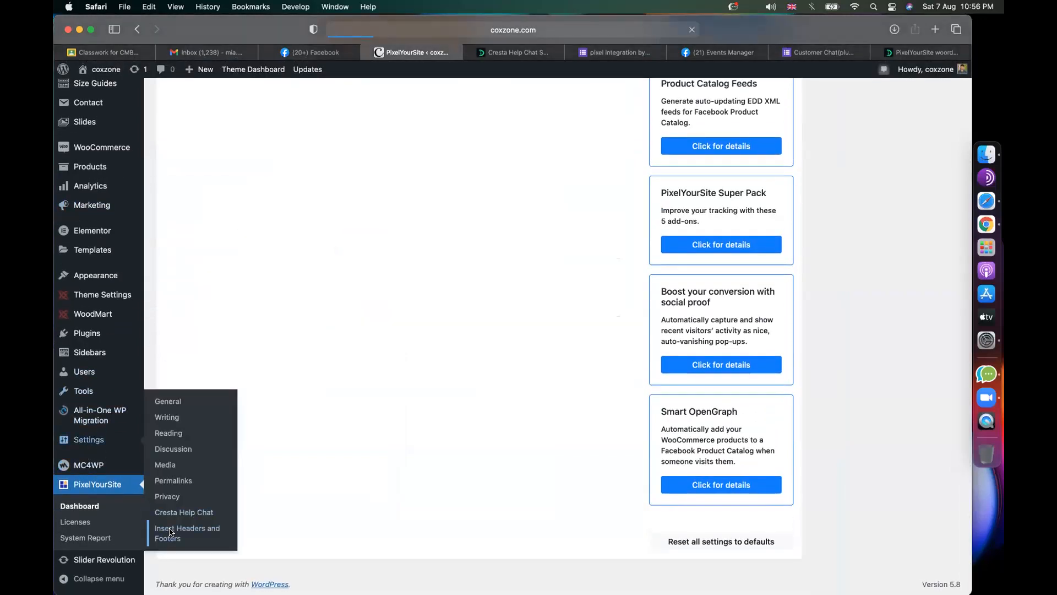
scroll(314, 356, "down", 1)
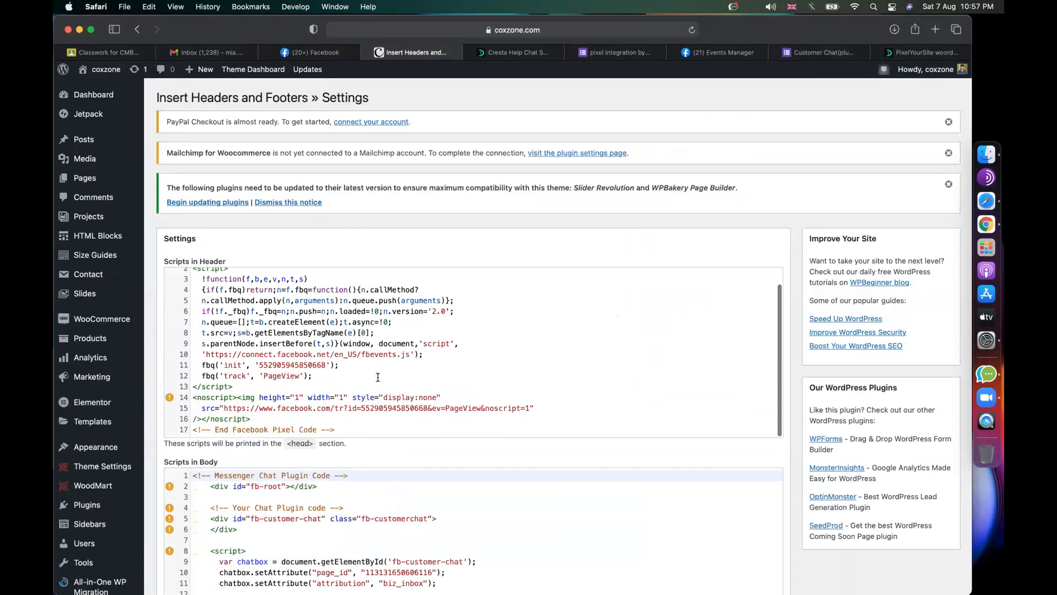
left_click(314, 355)
scroll(309, 297, "down", 5)
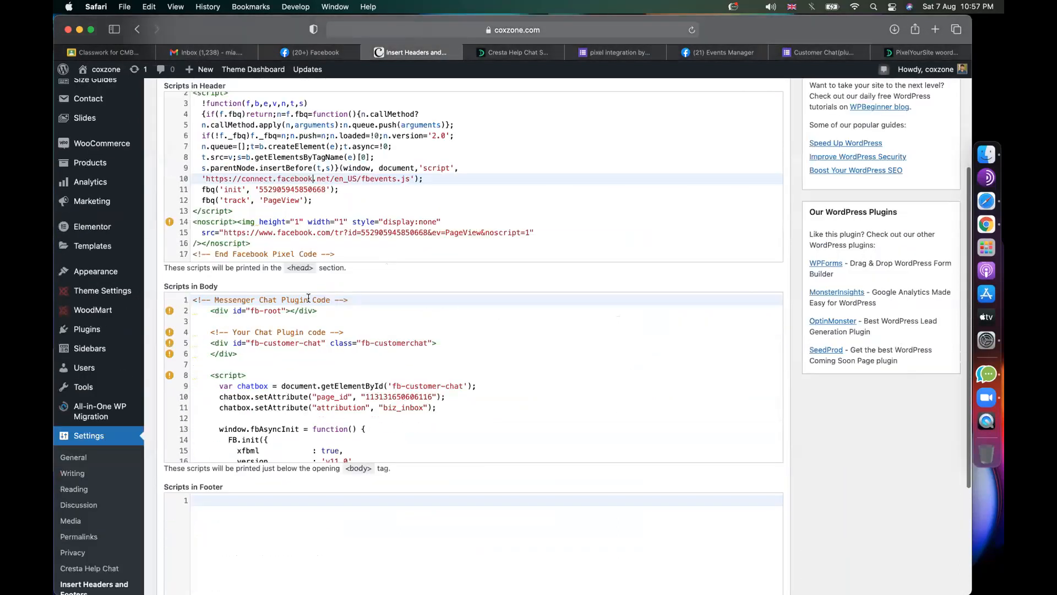
triple_click(295, 268)
double_click(302, 265)
left_click(338, 254)
key("Return")
key("Return")
key("Return")
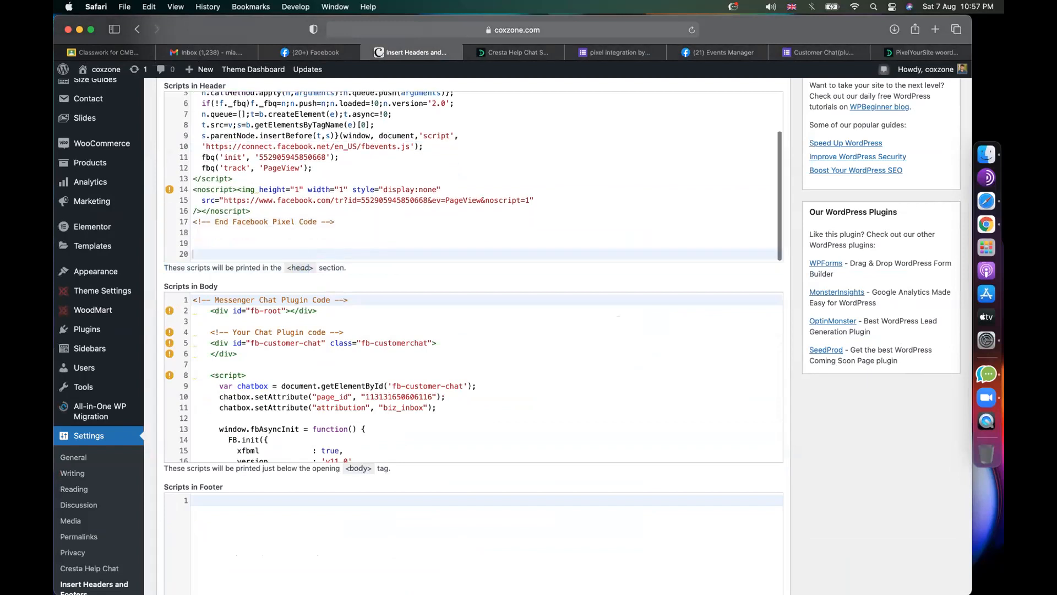
key("super+v")
key("super+z")
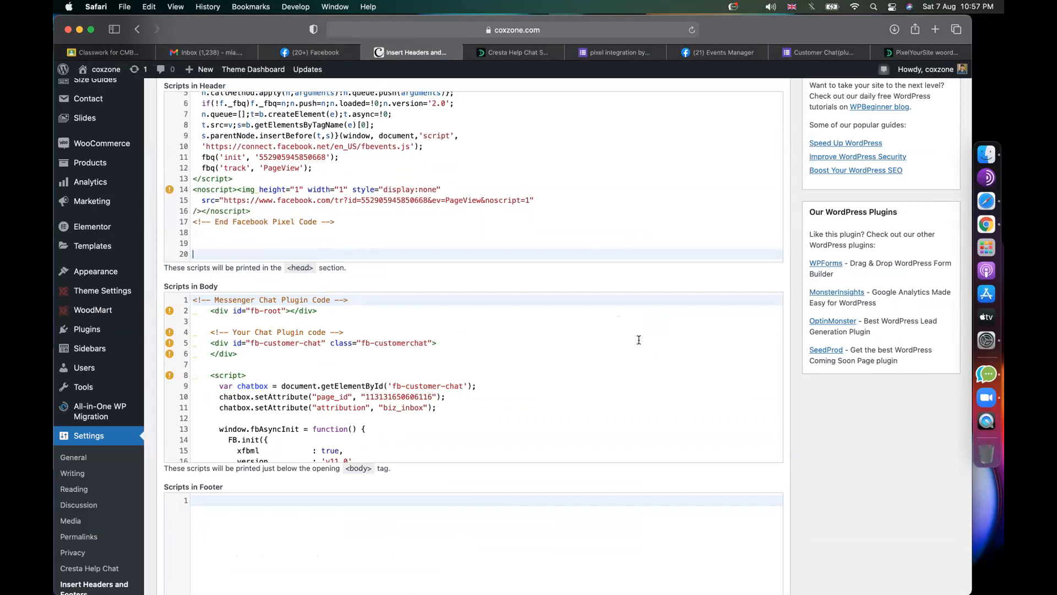
Copy the pixel code from Messenger, paste it below the existing pixel, then undo it
left_click(970, 372)
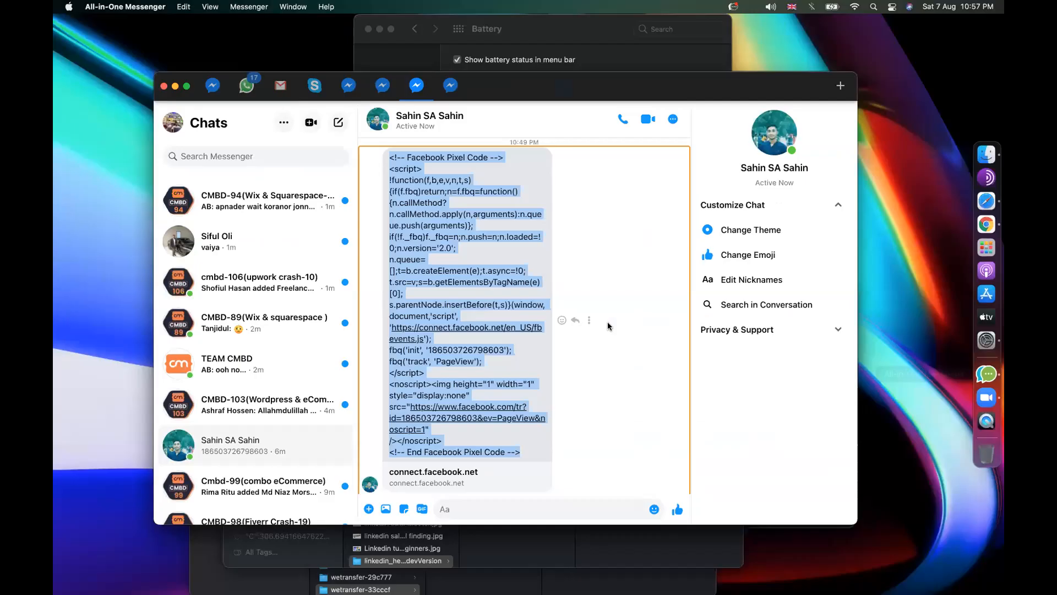
right_click(492, 308)
left_click(585, 331)
left_click(986, 200)
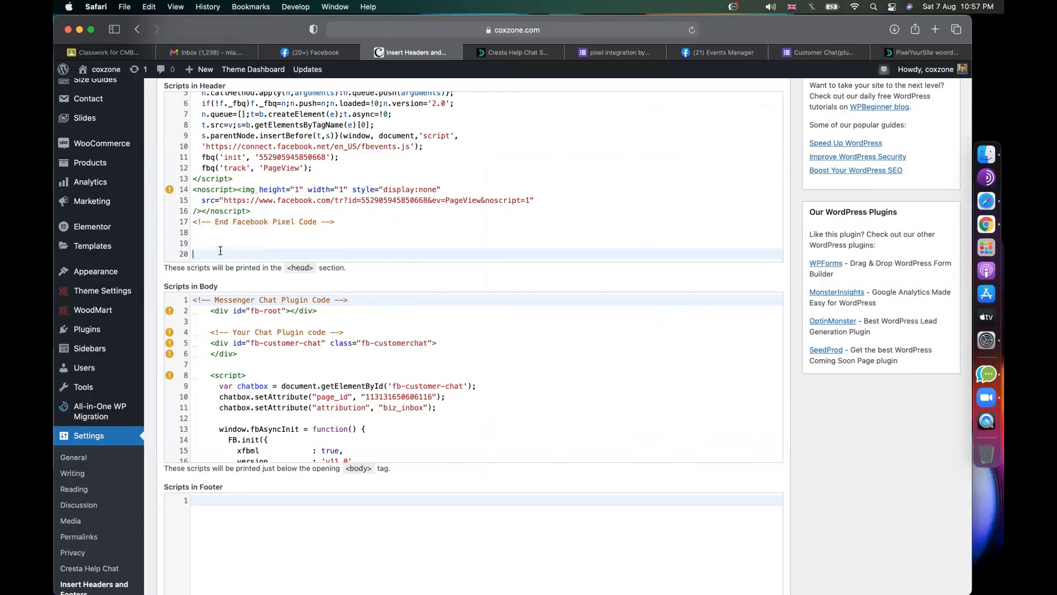
key("super+v")
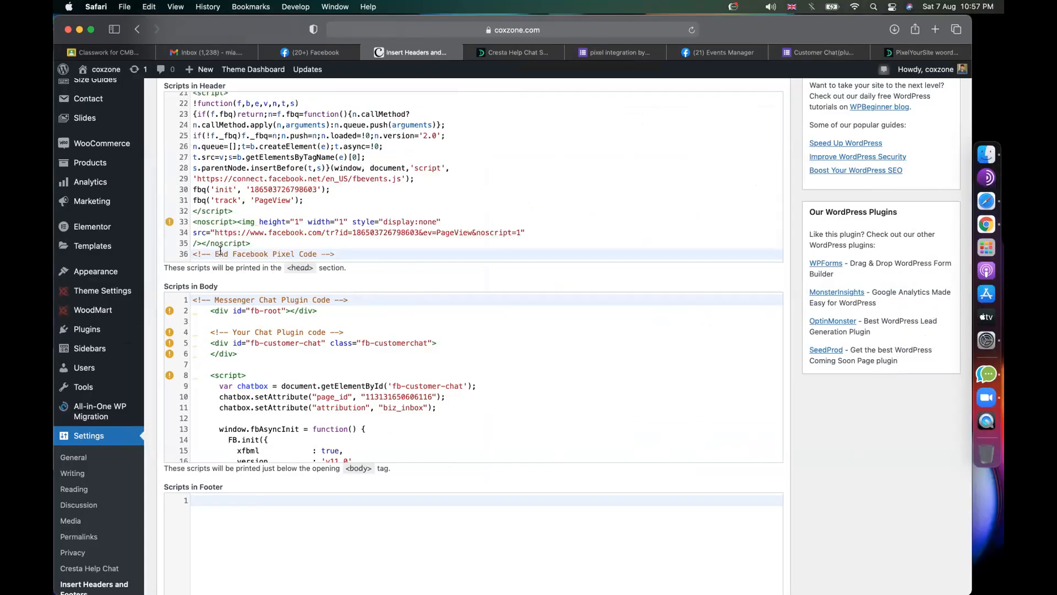
scroll(369, 274, "up", 2)
key("super+z")
left_click(555, 302)
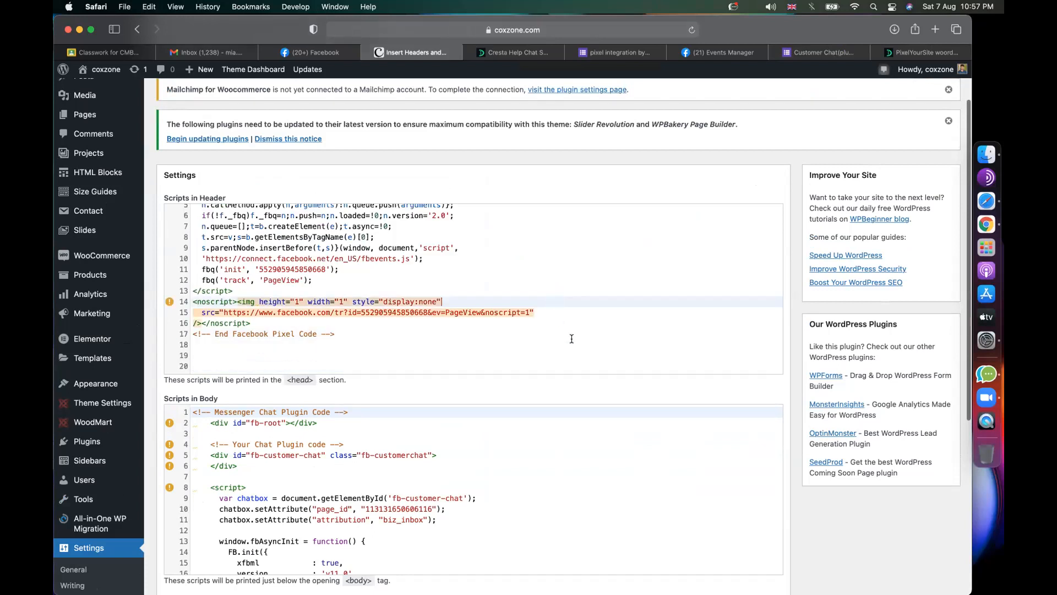
scroll(826, 554, "down", 5)
scroll(658, 325, "up", 6)
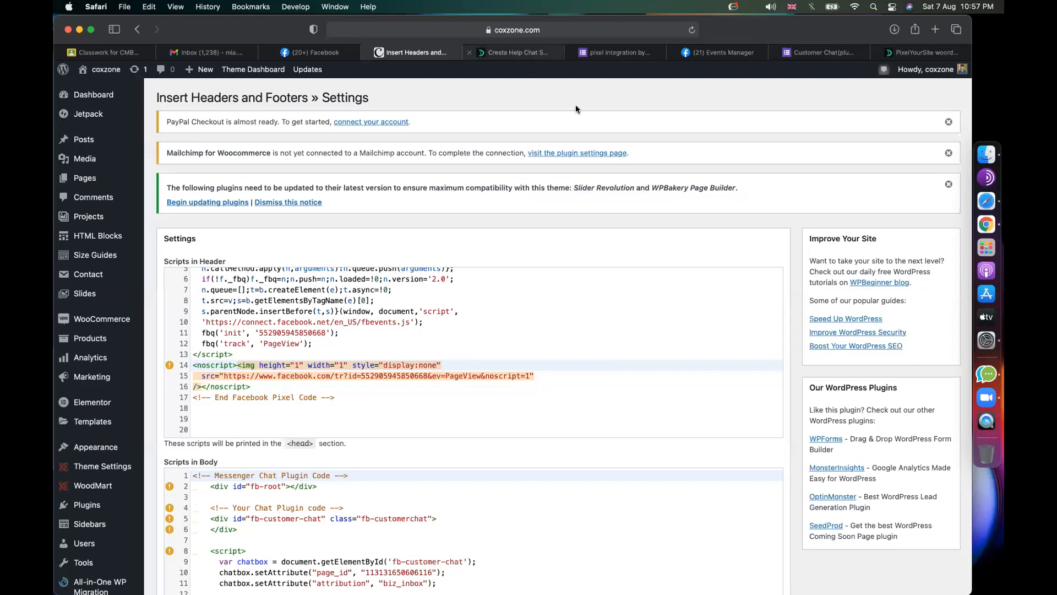
Dismiss the PayPal Checkout, Mailchimp and plugin-update notices, then open Cresta Help Chat settings
left_click(946, 123)
left_click(948, 122)
left_click(948, 124)
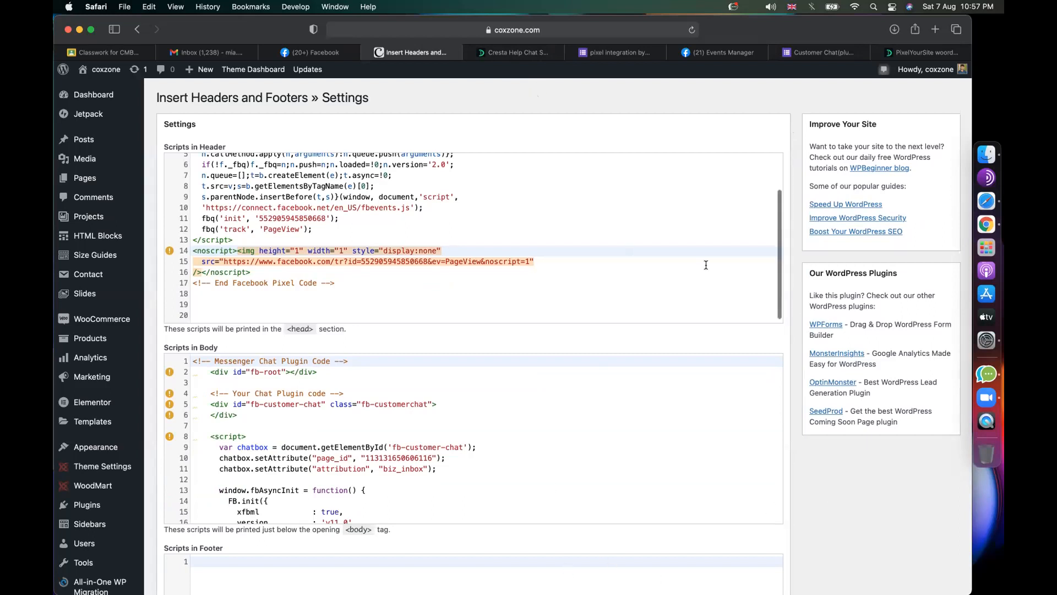
scroll(706, 270, "up", 2)
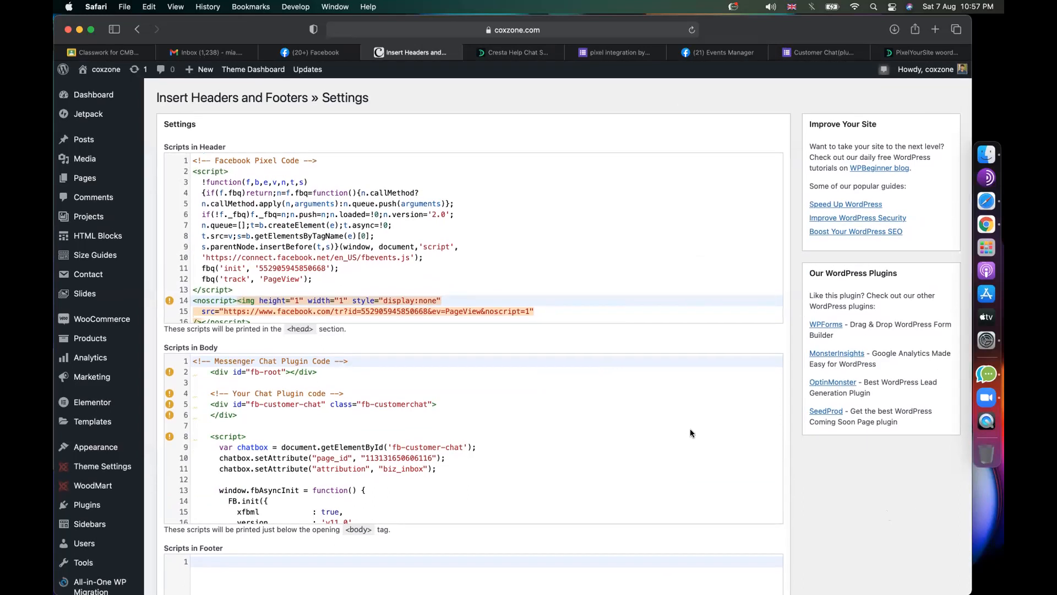
left_click(512, 53)
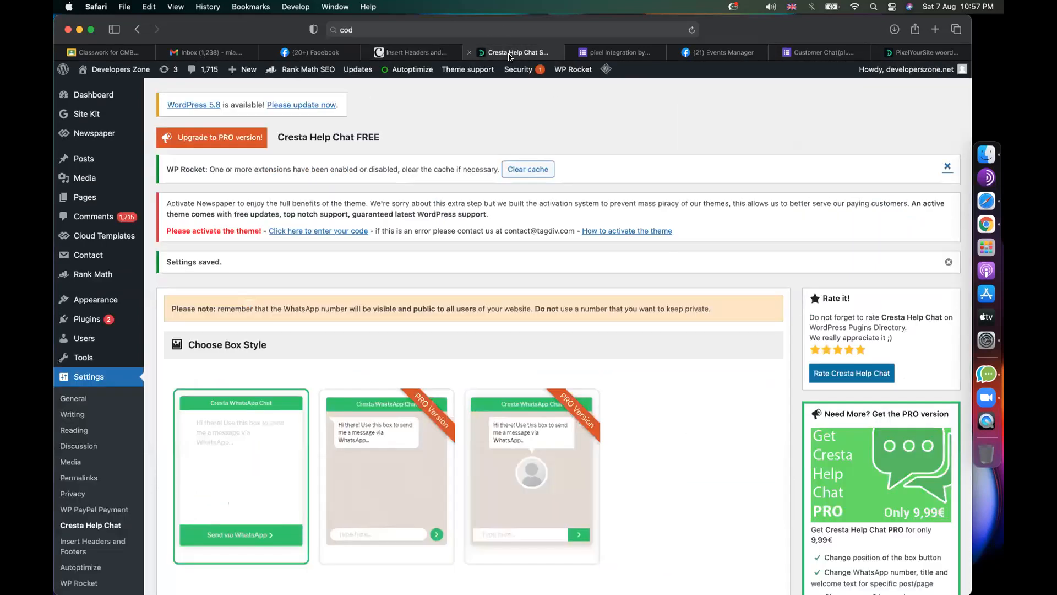
Load business.facebook.com in the tab that held the PixelYourSite article
left_click(616, 53)
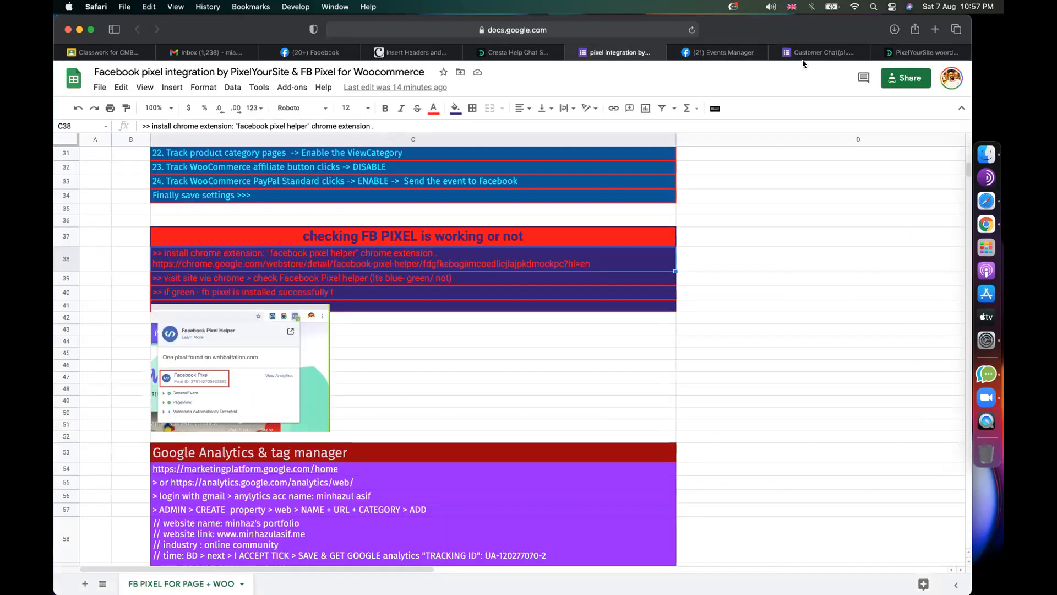
left_click(910, 54)
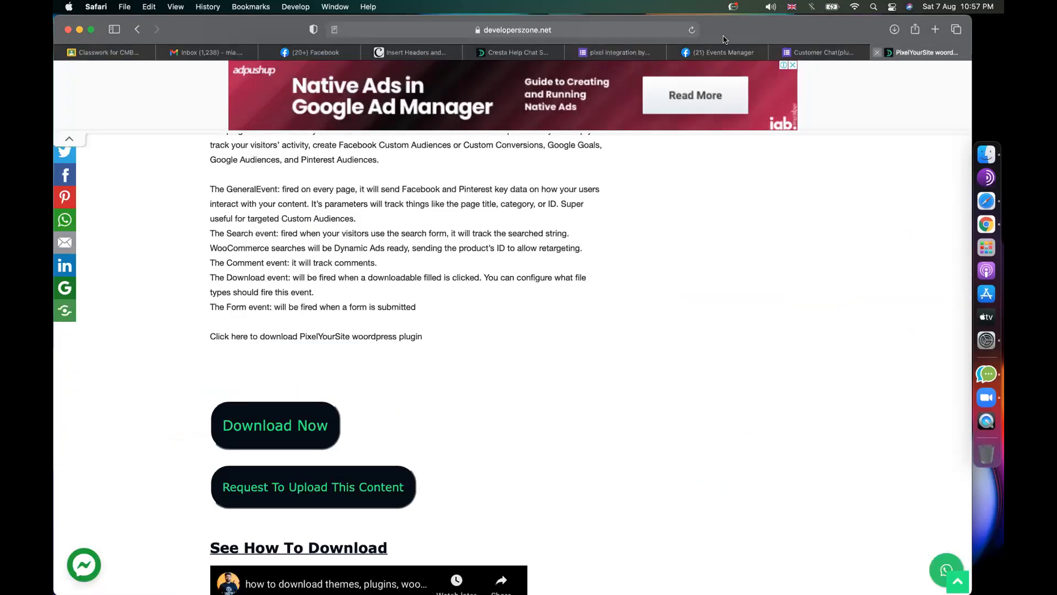
left_click(641, 28)
type("business.facebook.com")
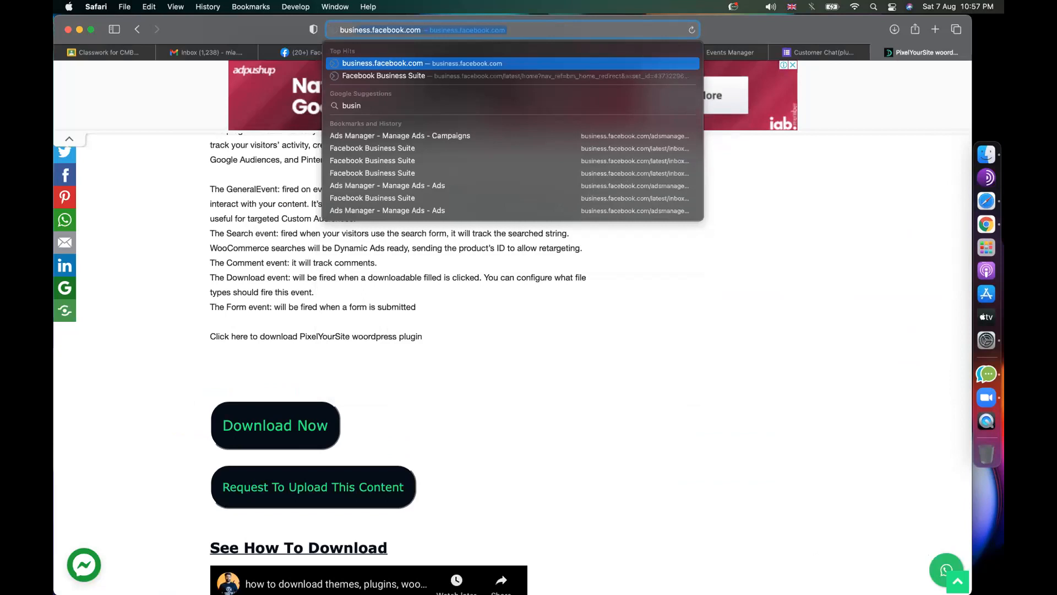
key("Return")
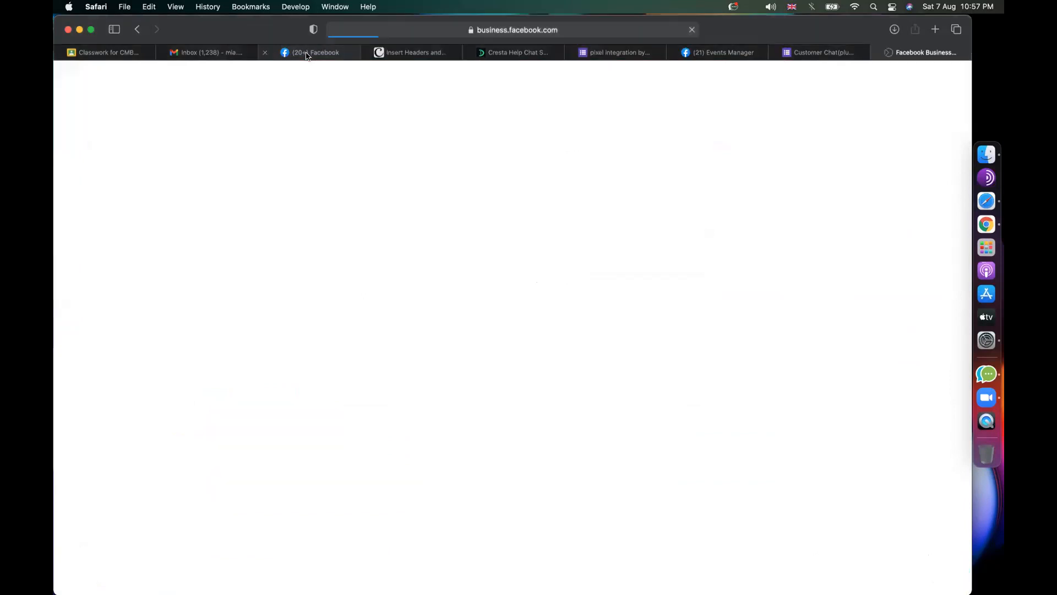
mouse_move(307, 55)
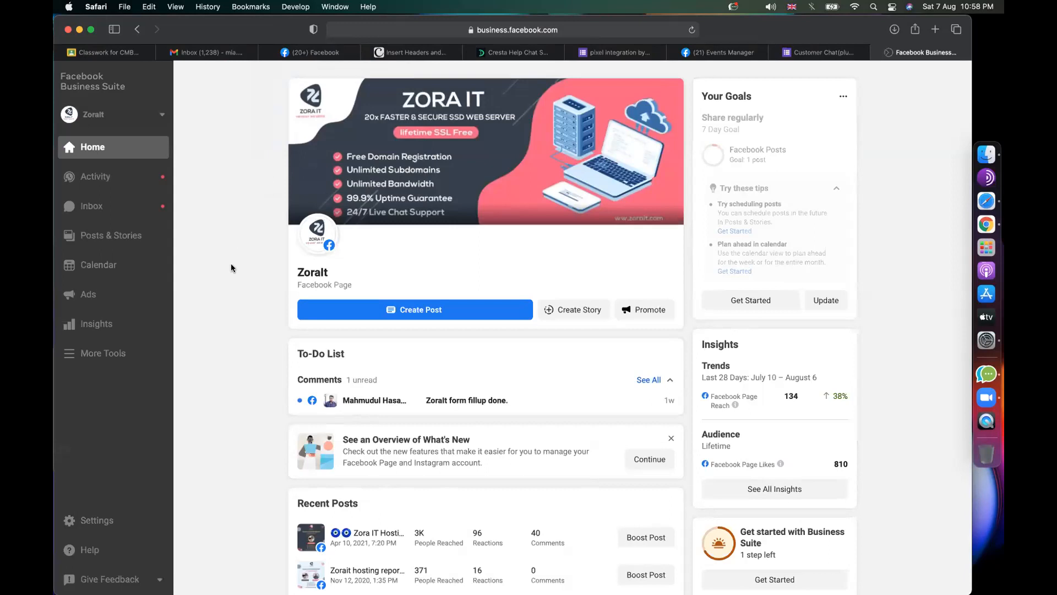
Launch Ads Manager from More Tools and switch to its newly opened browser tab
left_click(102, 354)
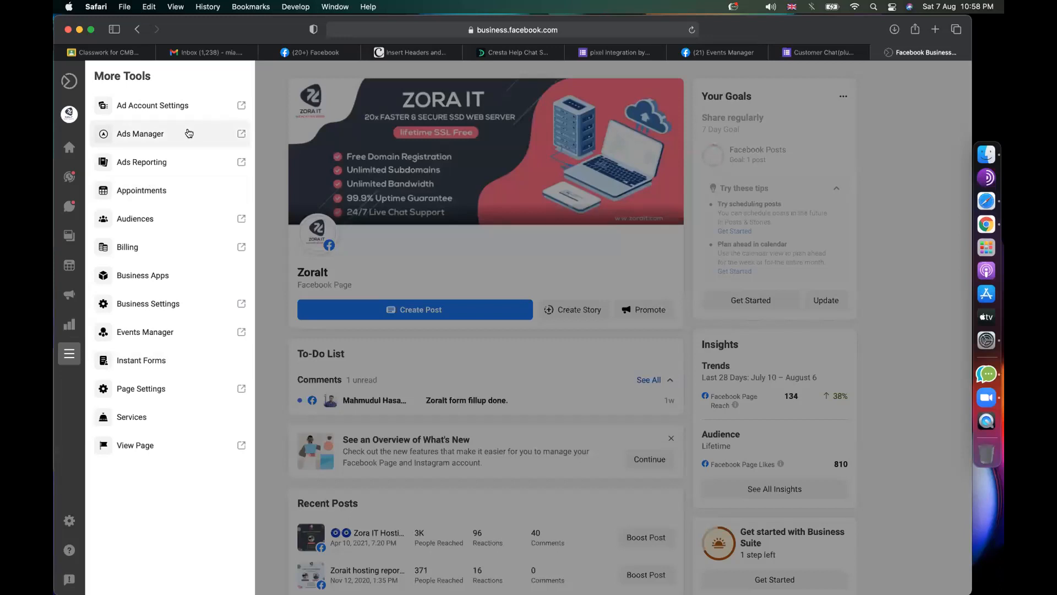
left_click(190, 133)
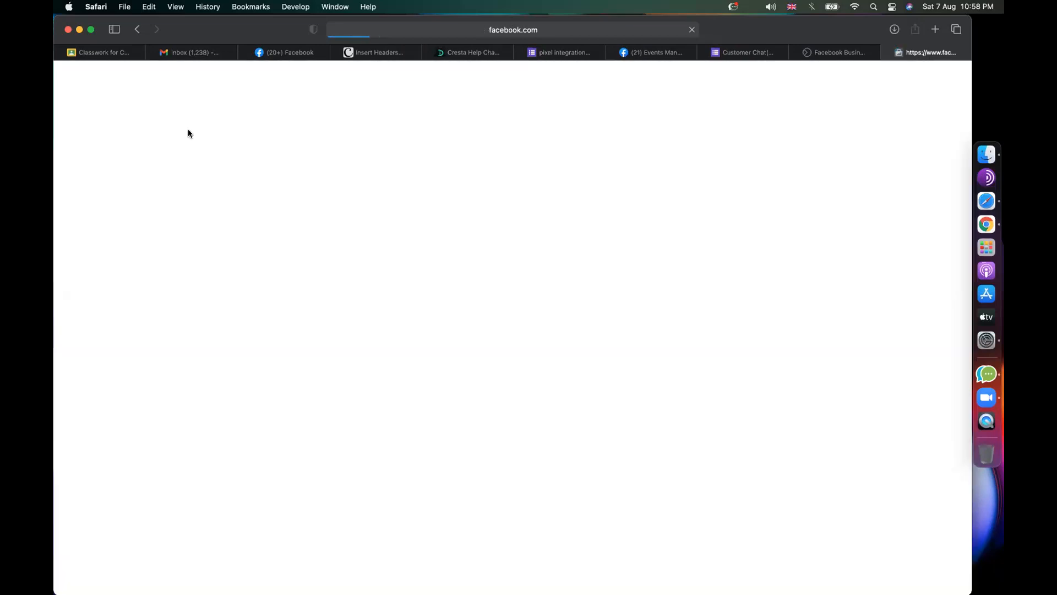
left_click(262, 53)
scroll(481, 263, "up", 2)
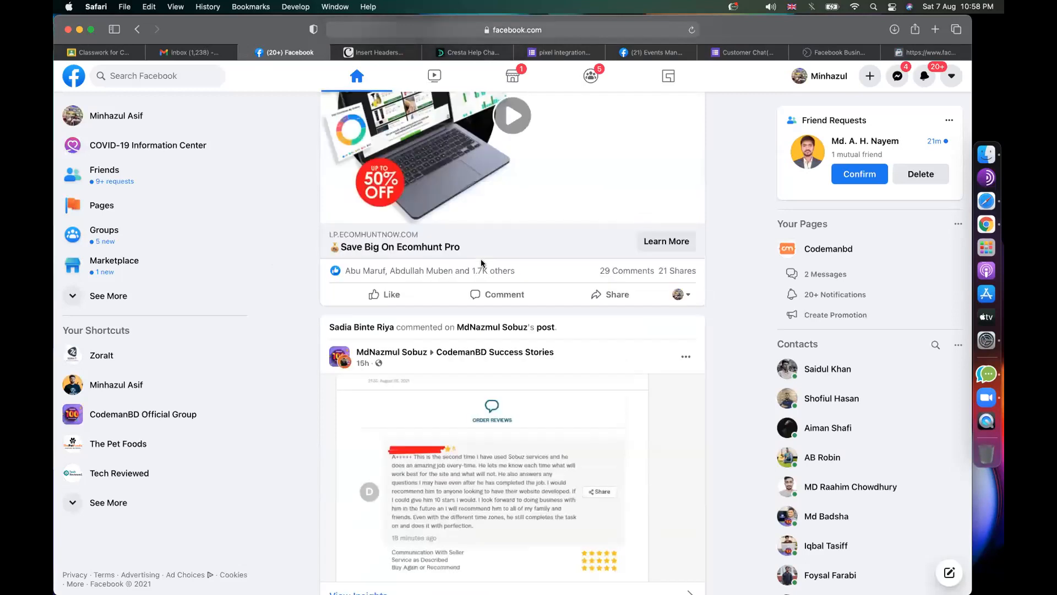
scroll(481, 262, "up", 8)
scroll(481, 263, "down", 4)
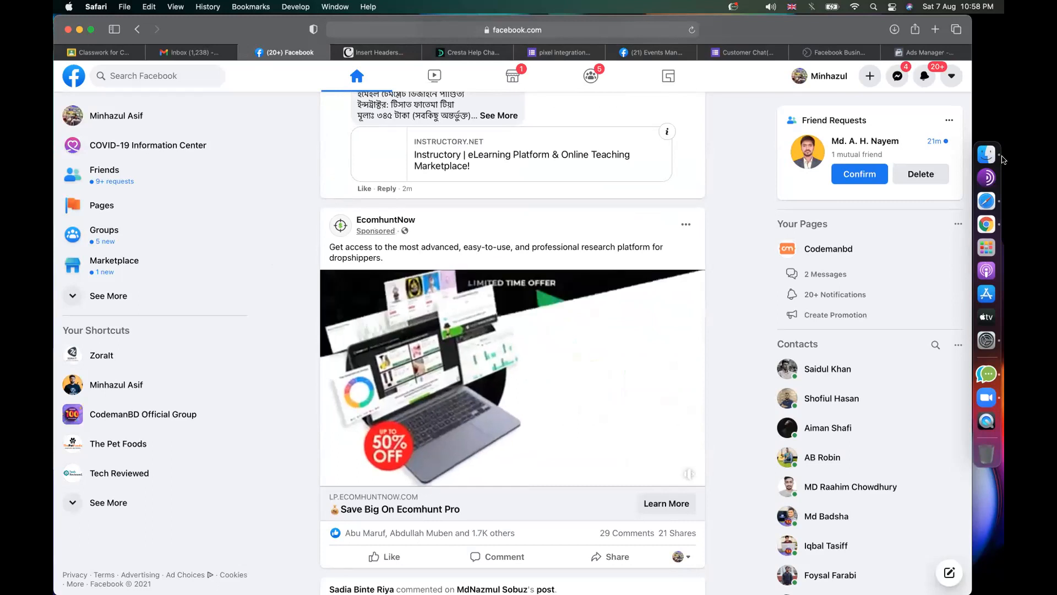
left_click(908, 52)
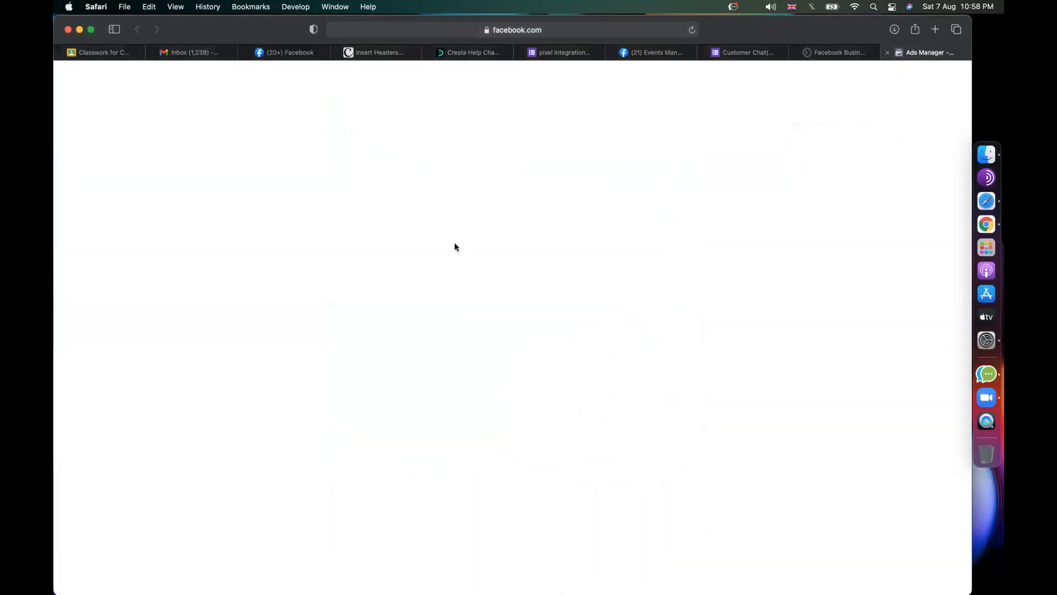
Create a new campaign in Ads Manager and choose Messages as its objective
left_click(115, 157)
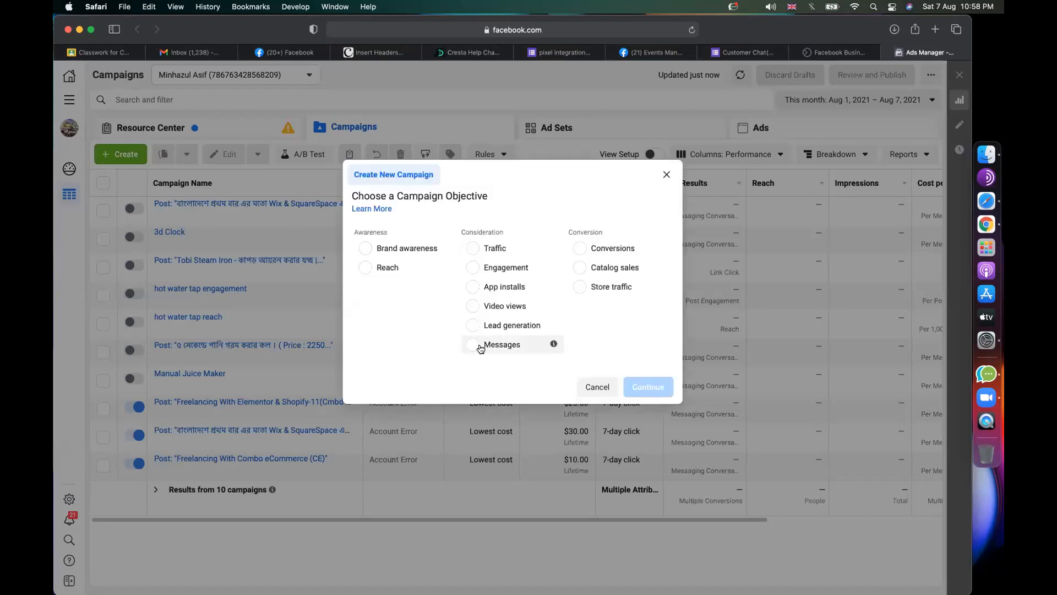
left_click(480, 347)
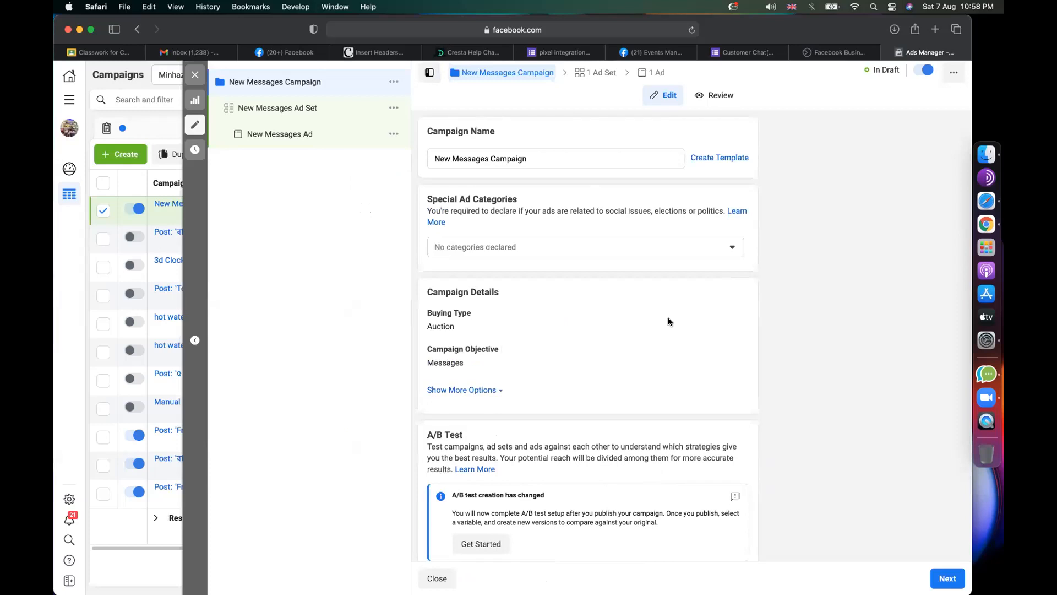
Move on to the ad set settings and set the daily budget to $10.00
scroll(668, 319, "down", 3)
left_click(947, 579)
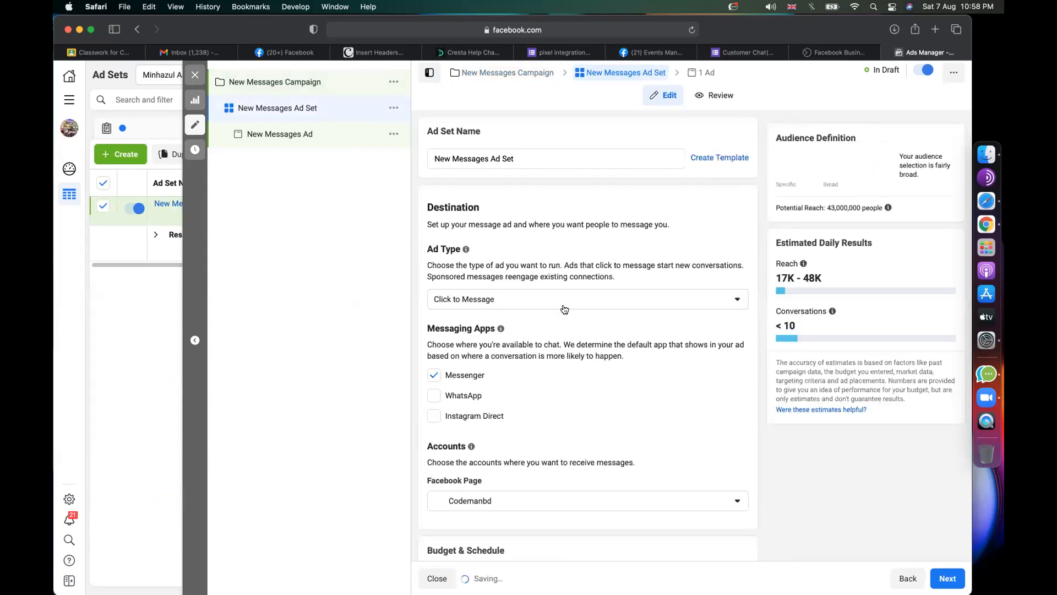
scroll(512, 237, "down", 2)
scroll(542, 362, "down", 4)
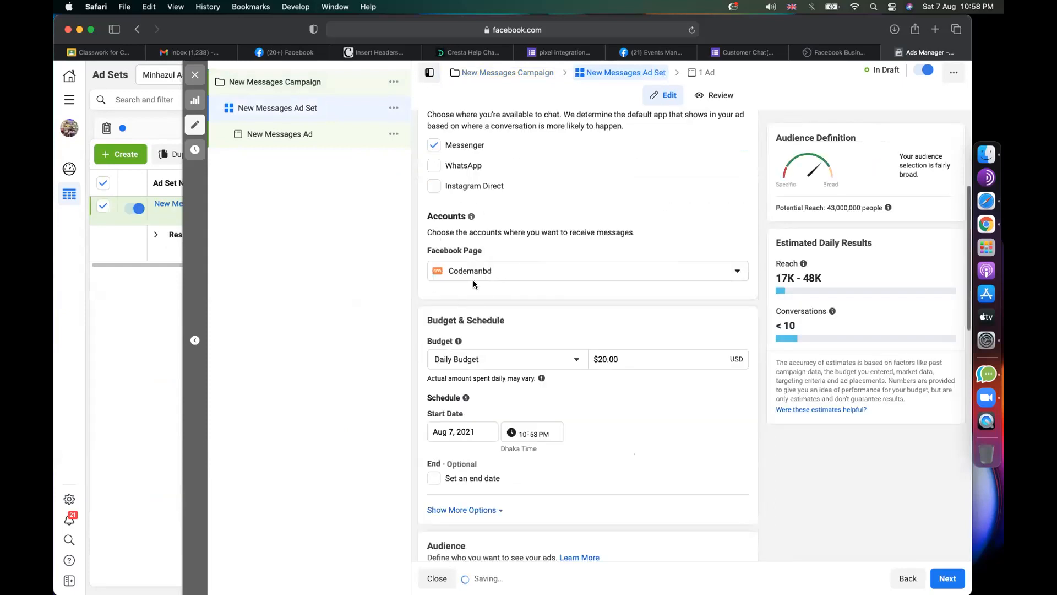
left_click(603, 359)
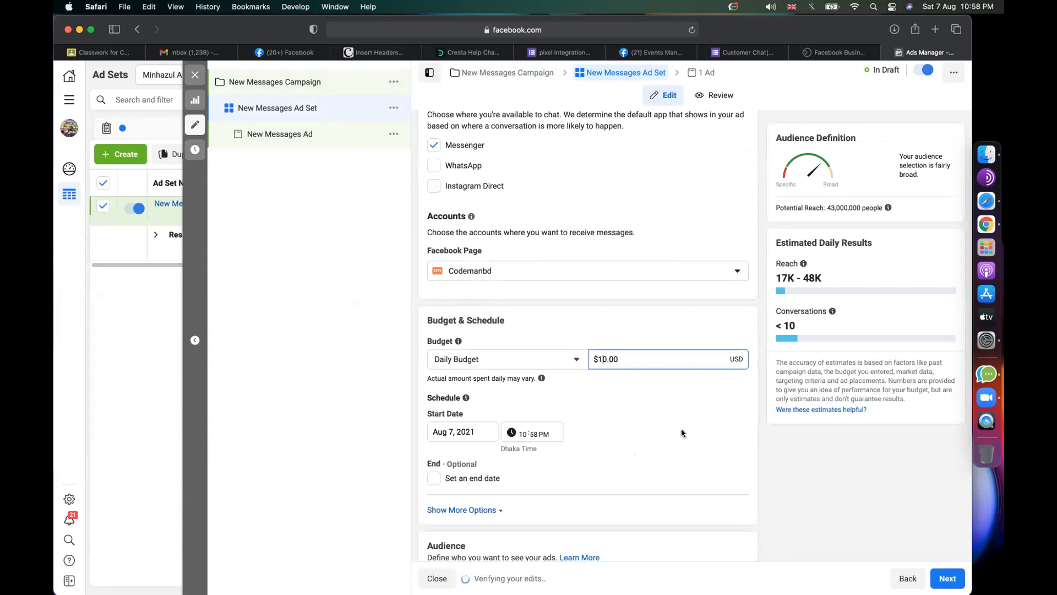
Add a schedule end date of August 31, 2021, then edit the locations
scroll(682, 433, "down", 3)
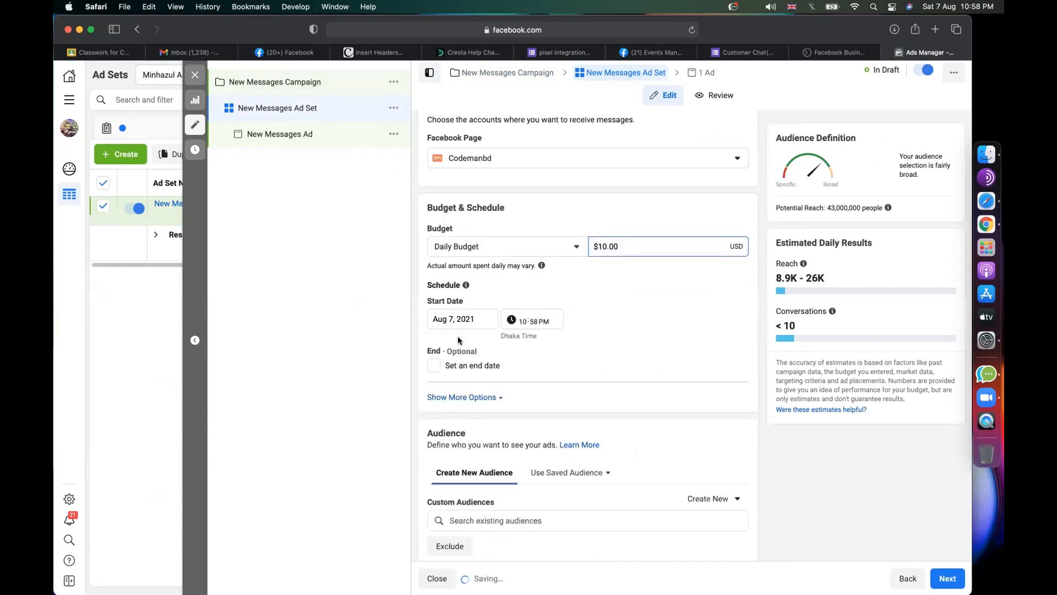
left_click(435, 365)
left_click(475, 393)
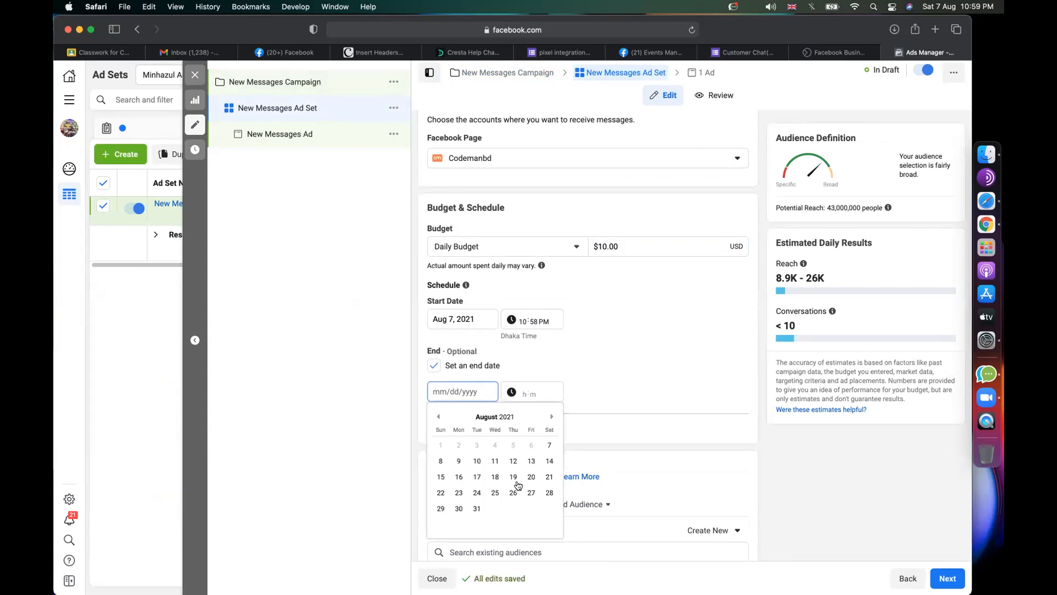
left_click(477, 508)
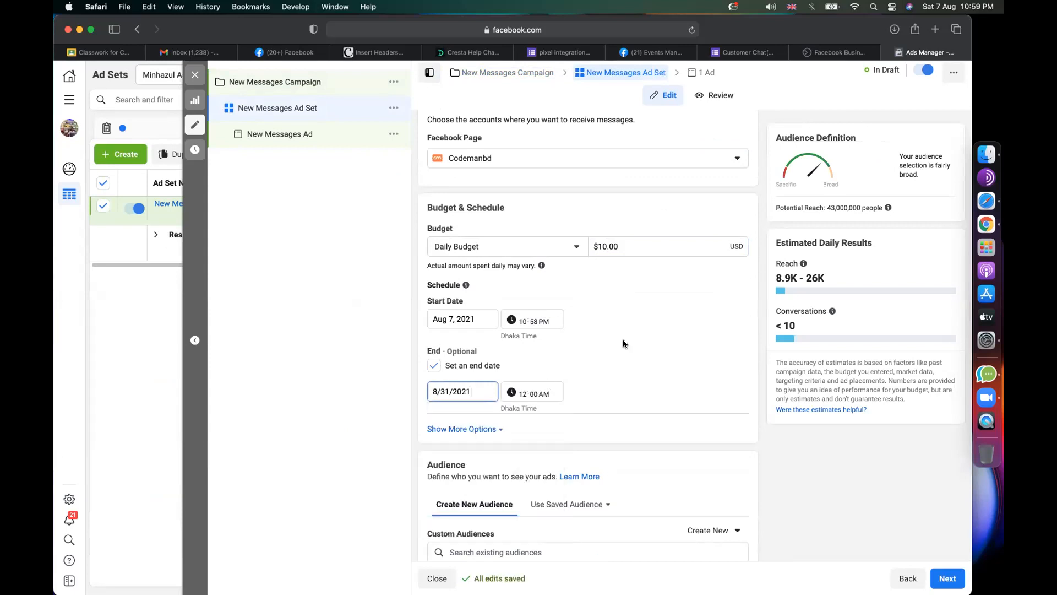
scroll(622, 339, "down", 6)
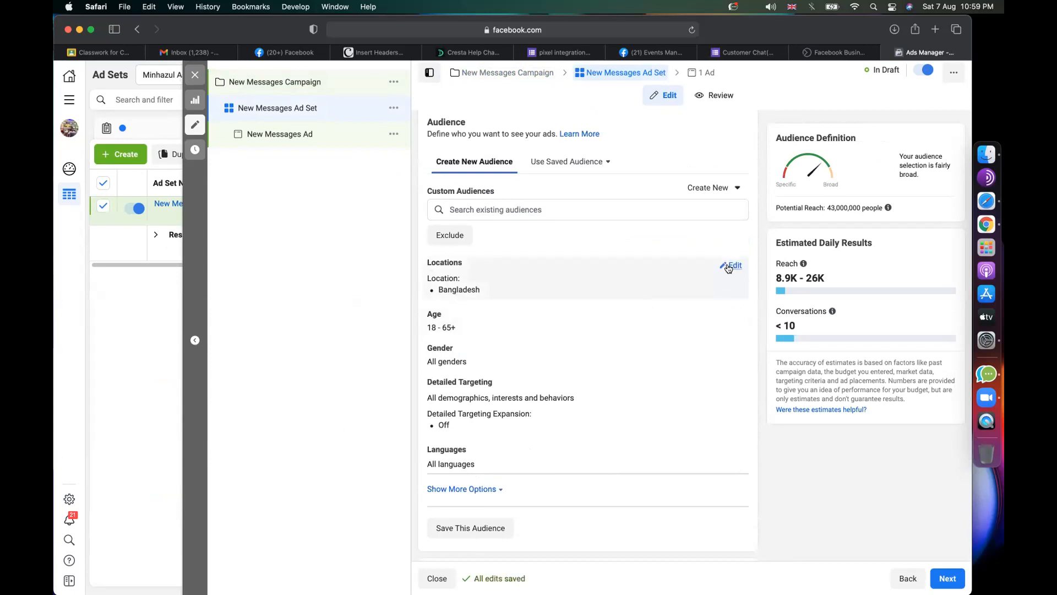
left_click(728, 266)
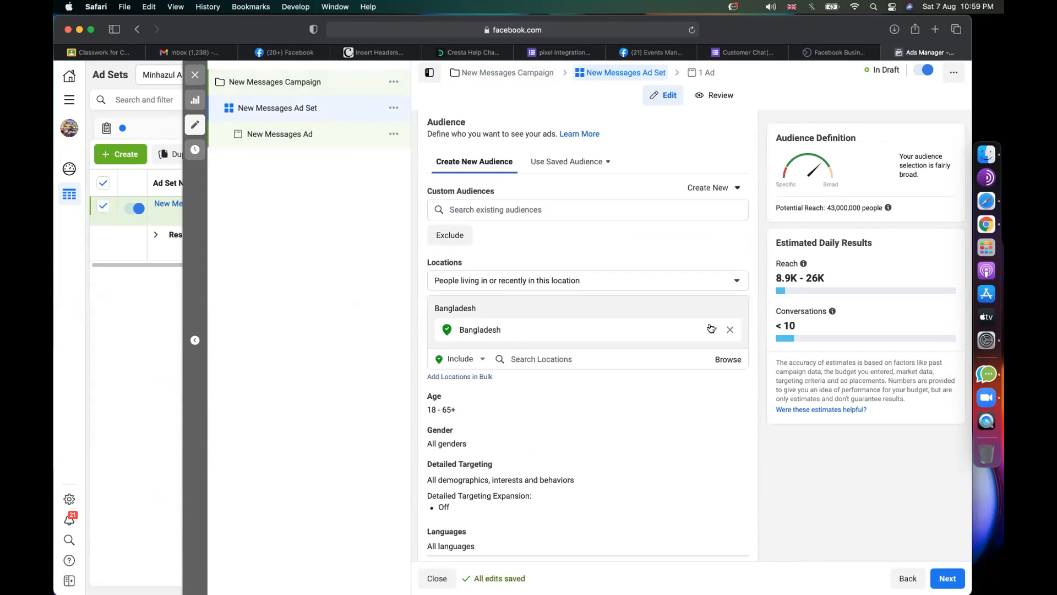
Replace Bangladesh with Dhaka, Dhaka Division as the targeted location
left_click(728, 330)
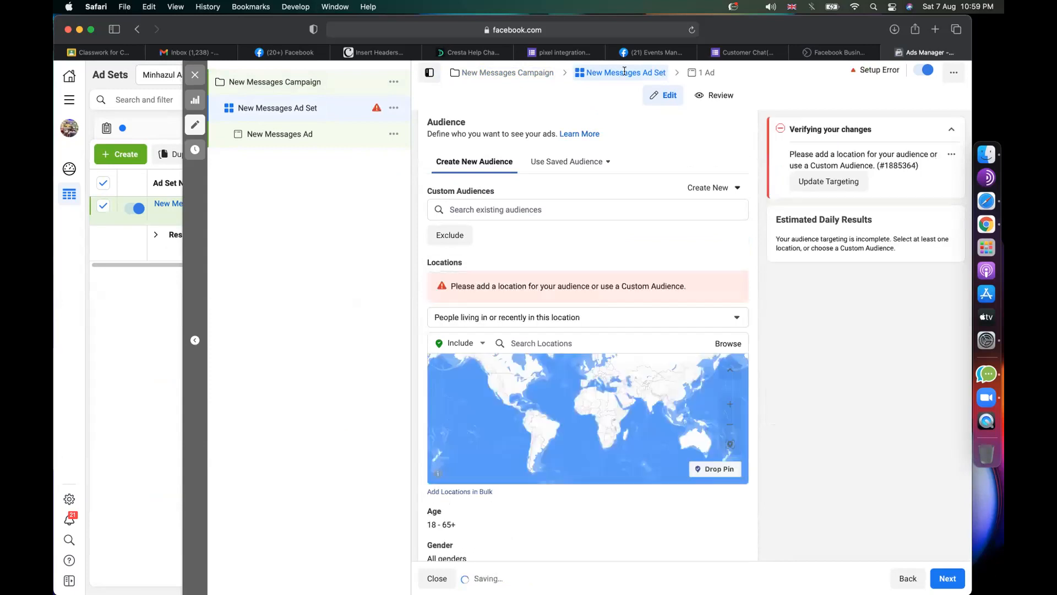
left_click(539, 343)
type("dhaka")
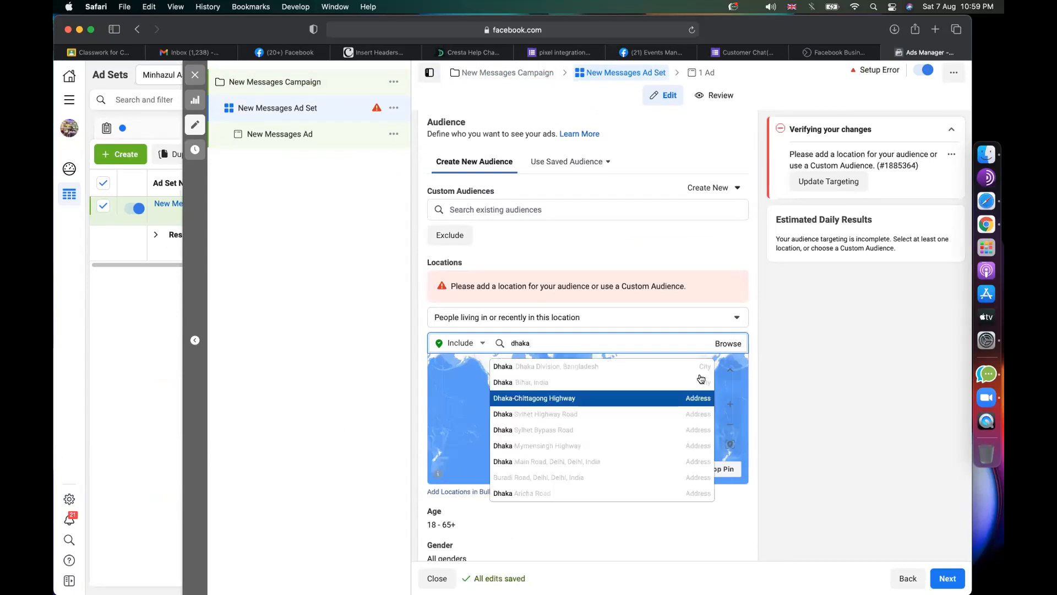
left_click(543, 372)
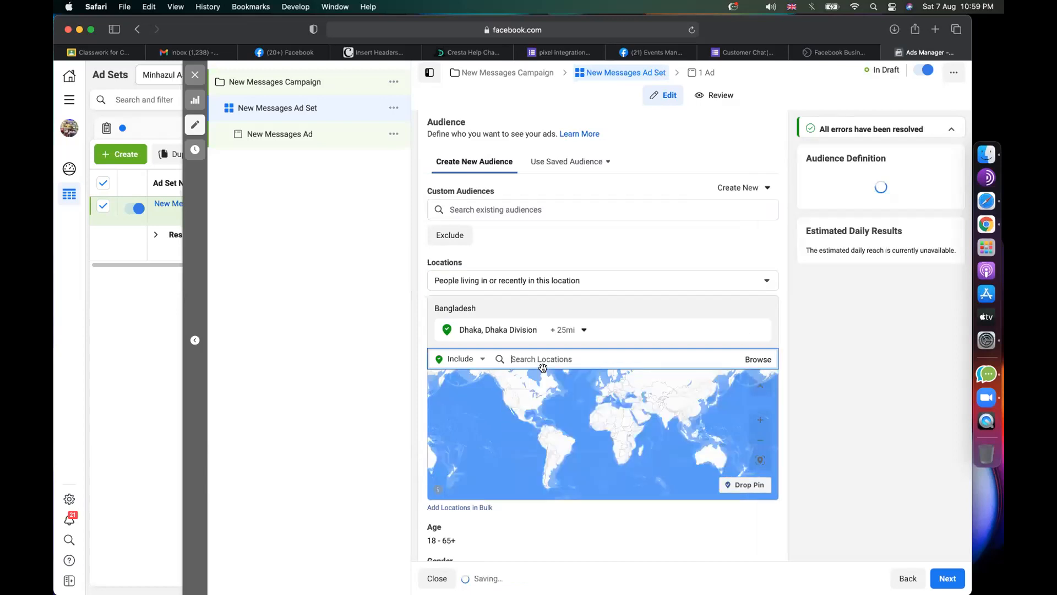
scroll(698, 276, "down", 2)
scroll(698, 276, "down", 7)
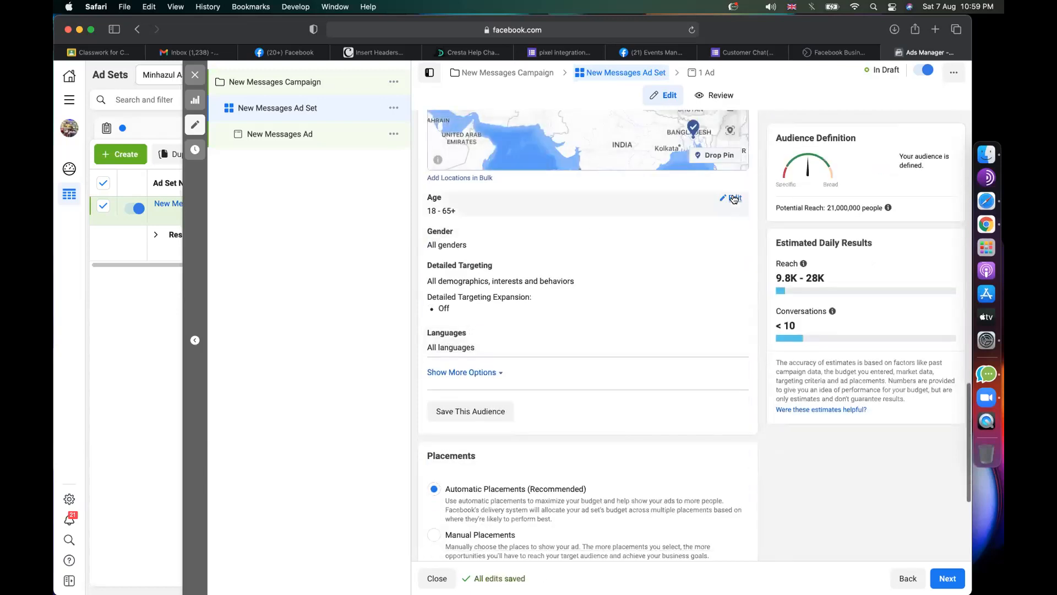
Set the audience age range to 20–35
left_click(732, 198)
left_click(443, 220)
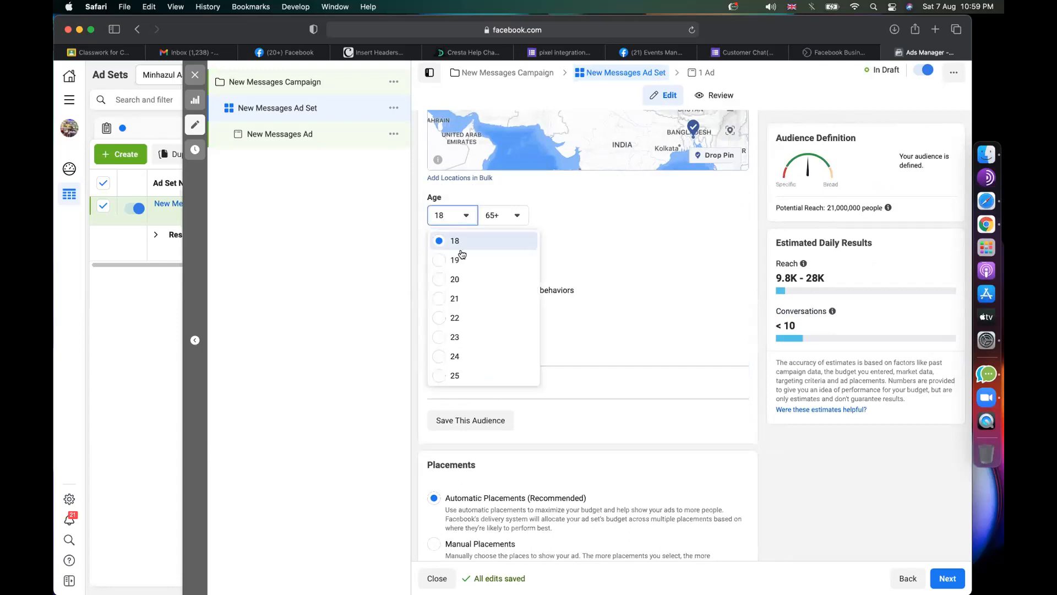
key("Return")
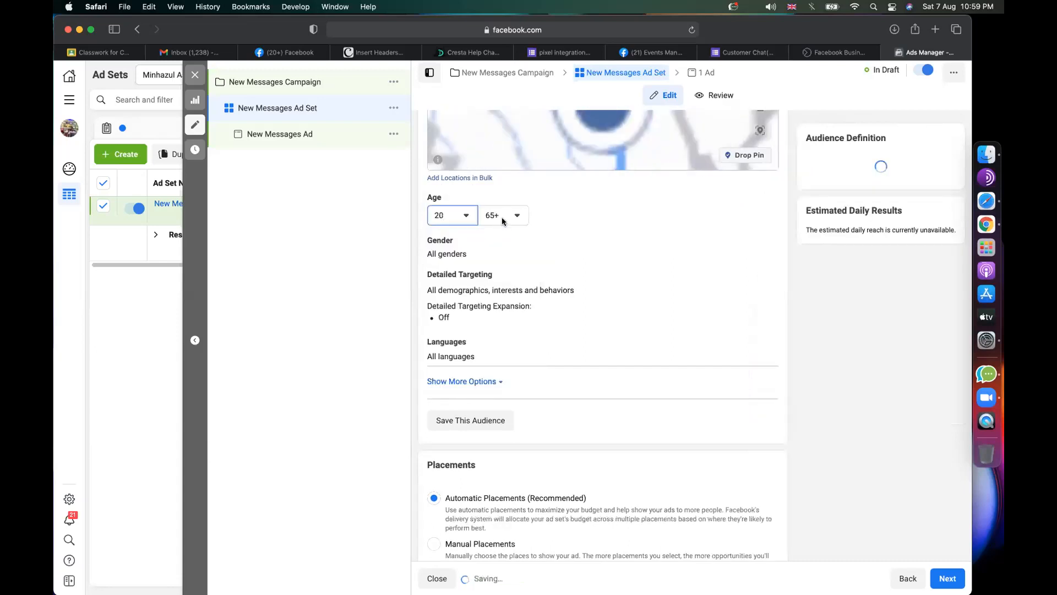
left_click(501, 217)
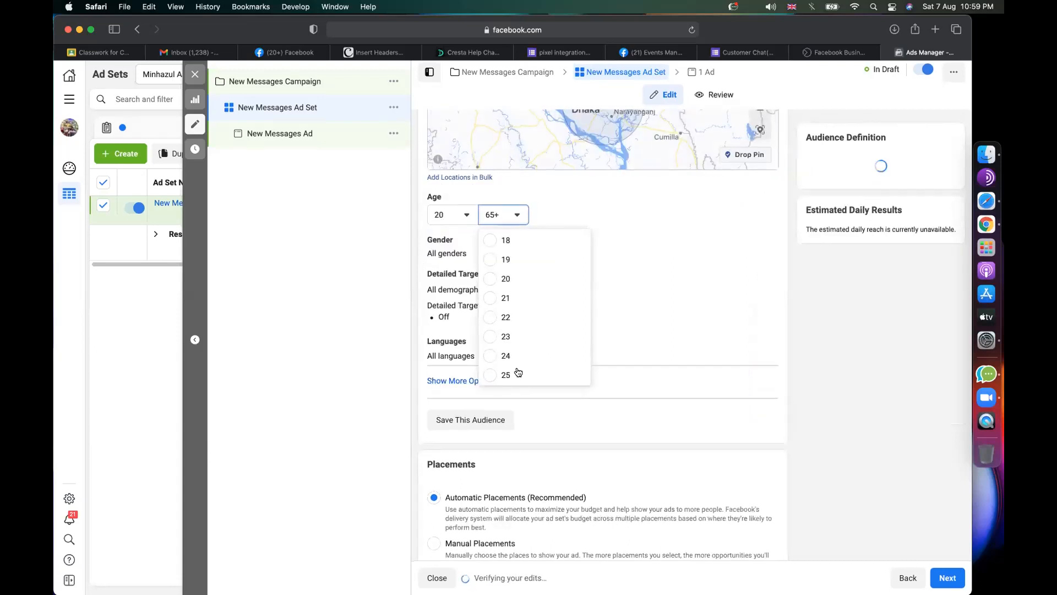
scroll(509, 265, "up", 2)
scroll(510, 263, "up", 5)
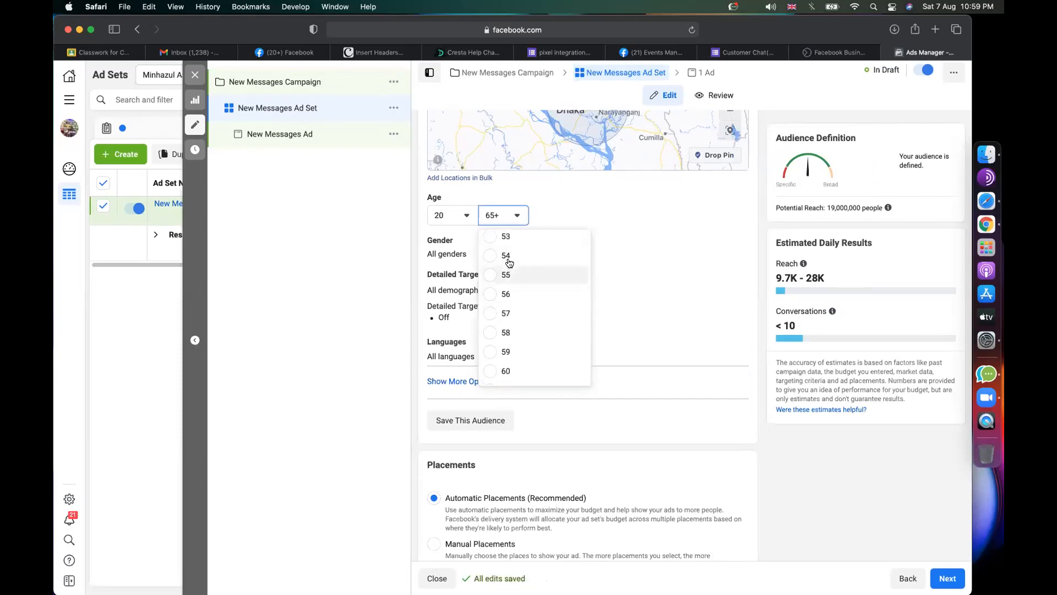
scroll(510, 263, "up", 4)
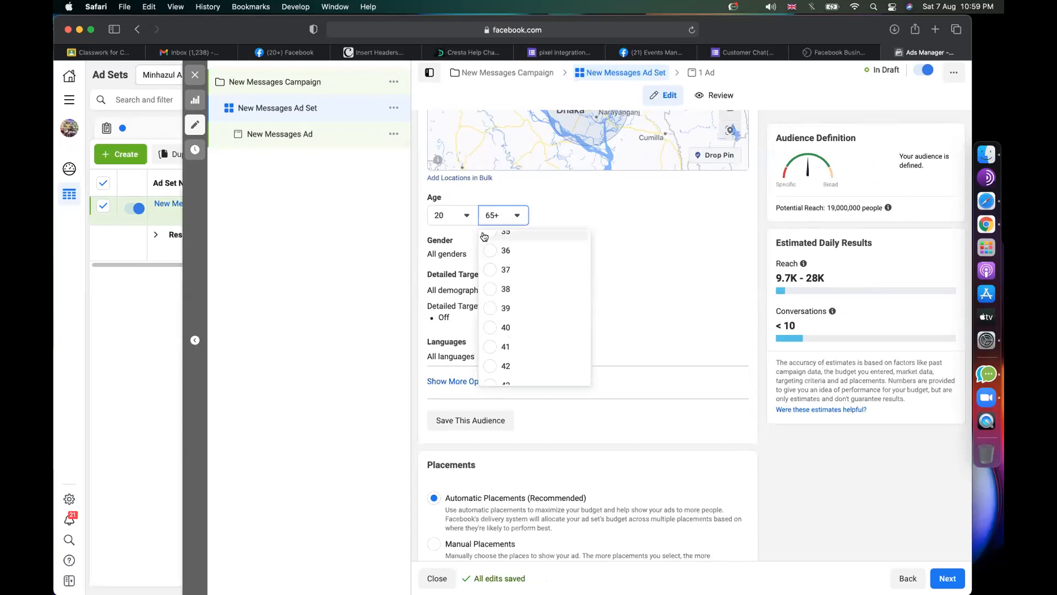
left_click(518, 235)
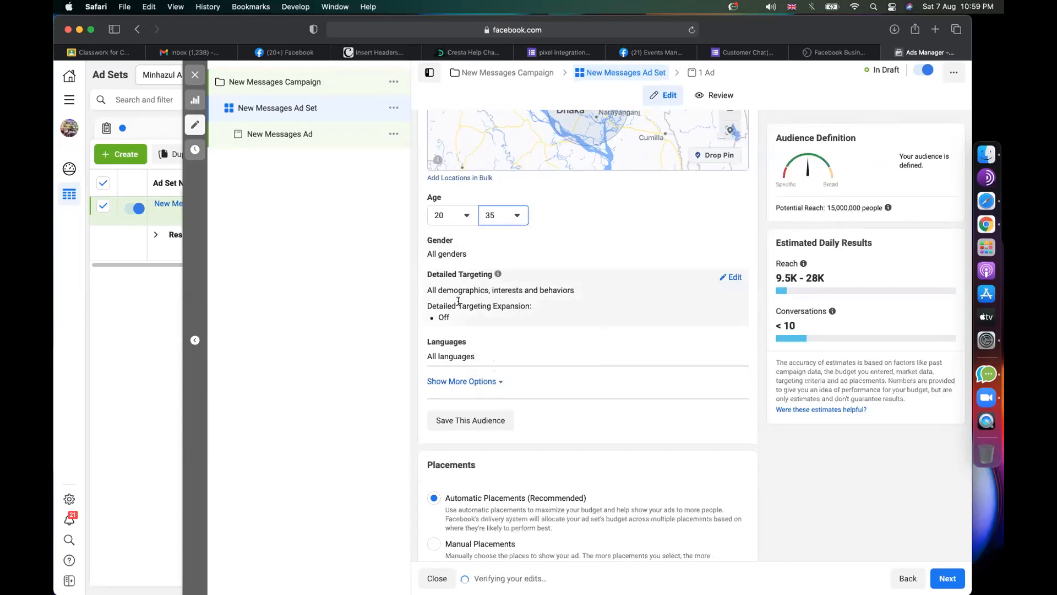
left_click(732, 278)
Add the WordPress interest from Detailed Targeting suggestions, narrowing reach to 410,000 people
left_click(527, 305)
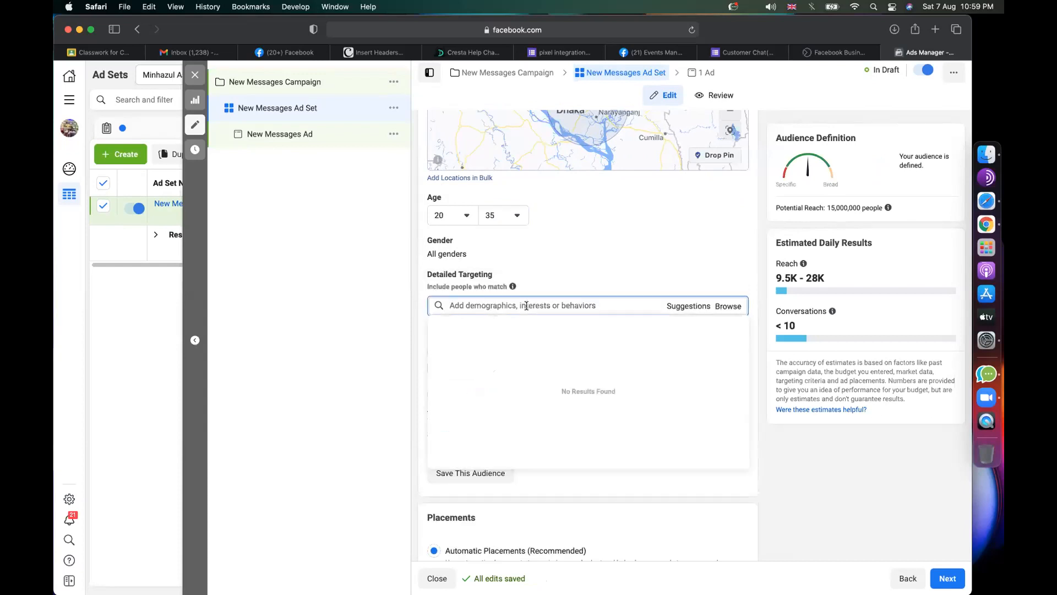
type("wordpress")
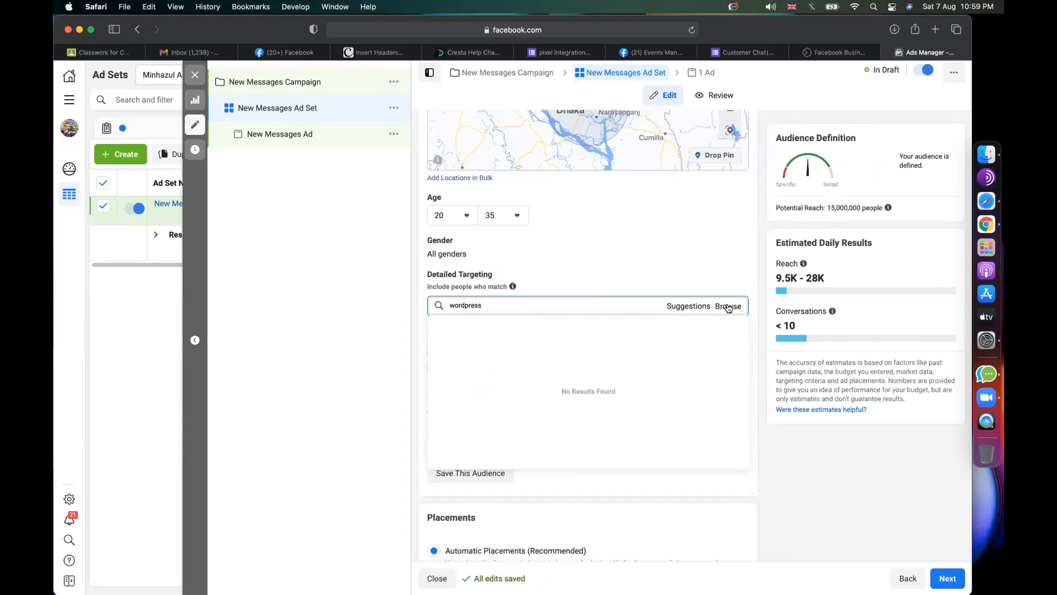
left_click(692, 306)
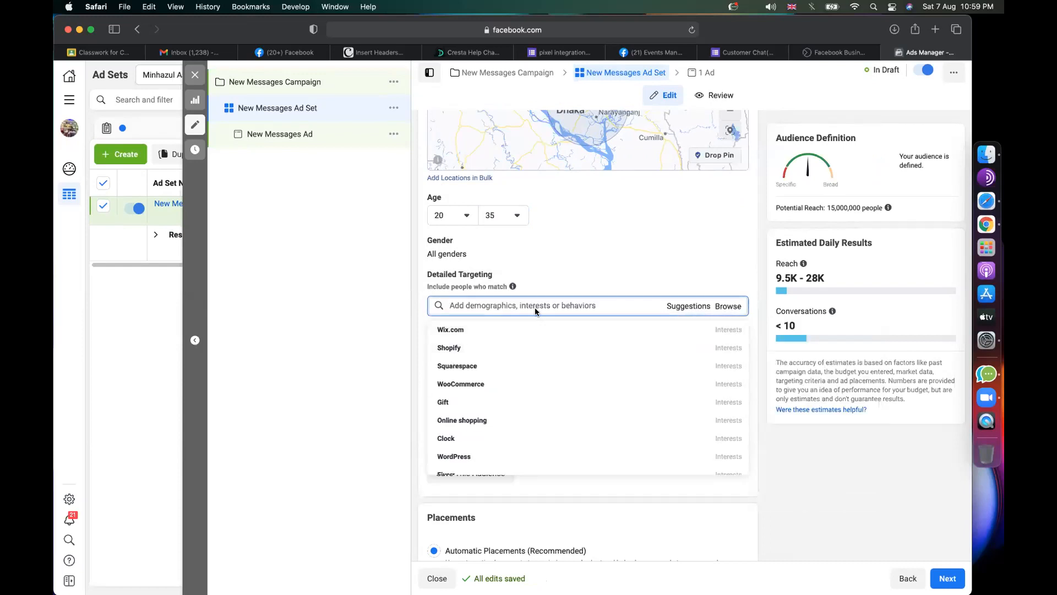
left_click(506, 305)
type("wordpress")
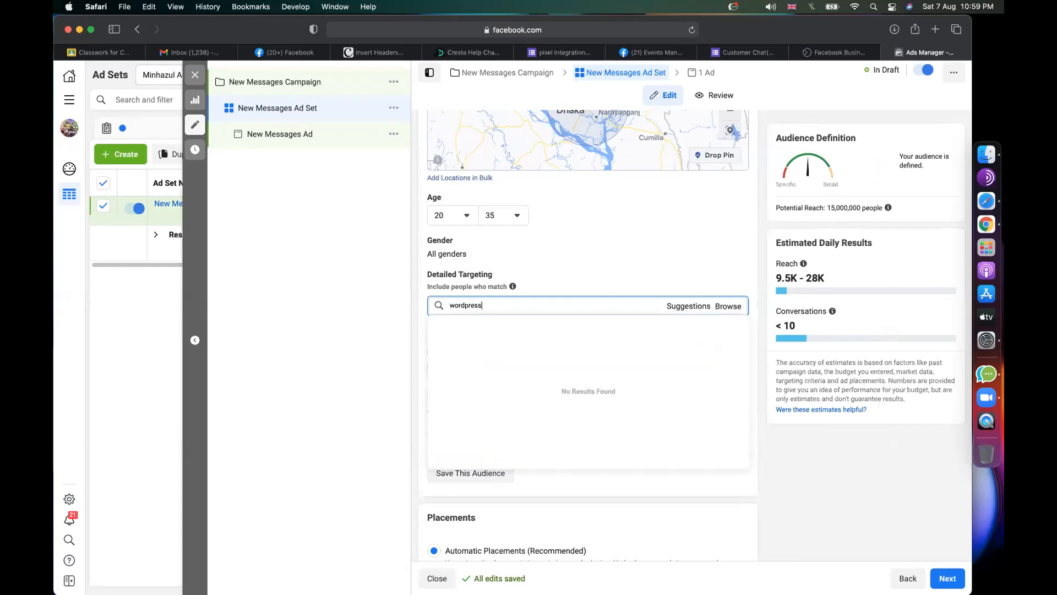
left_click(701, 308)
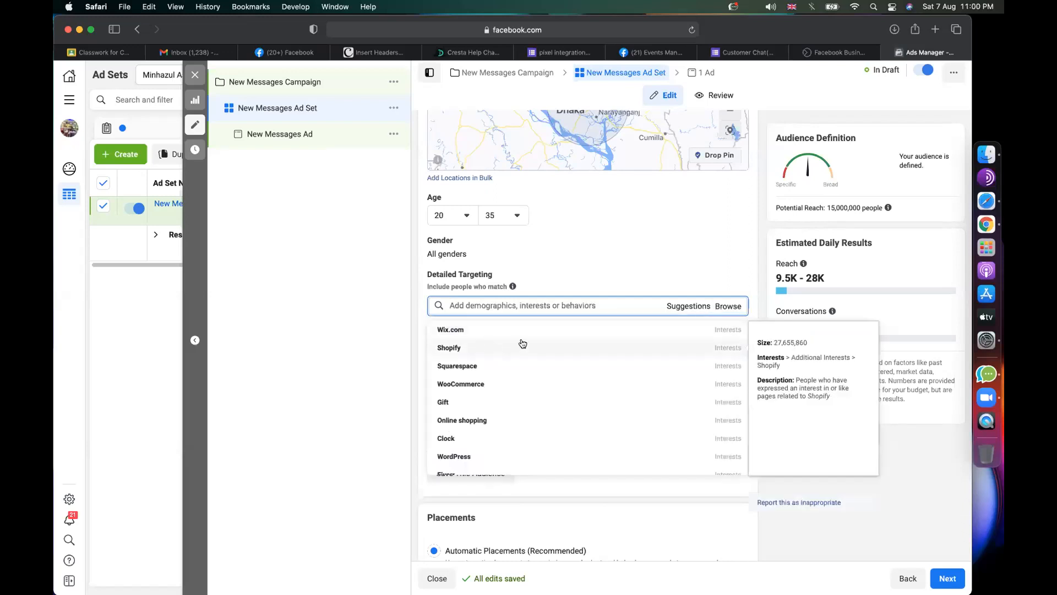
scroll(515, 396, "down", 1)
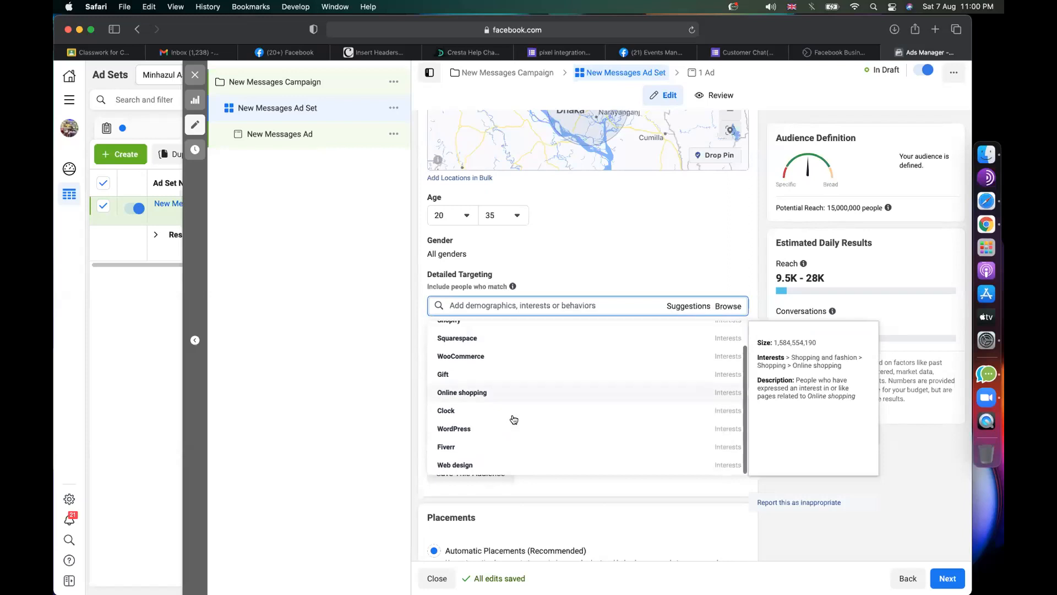
left_click(483, 430)
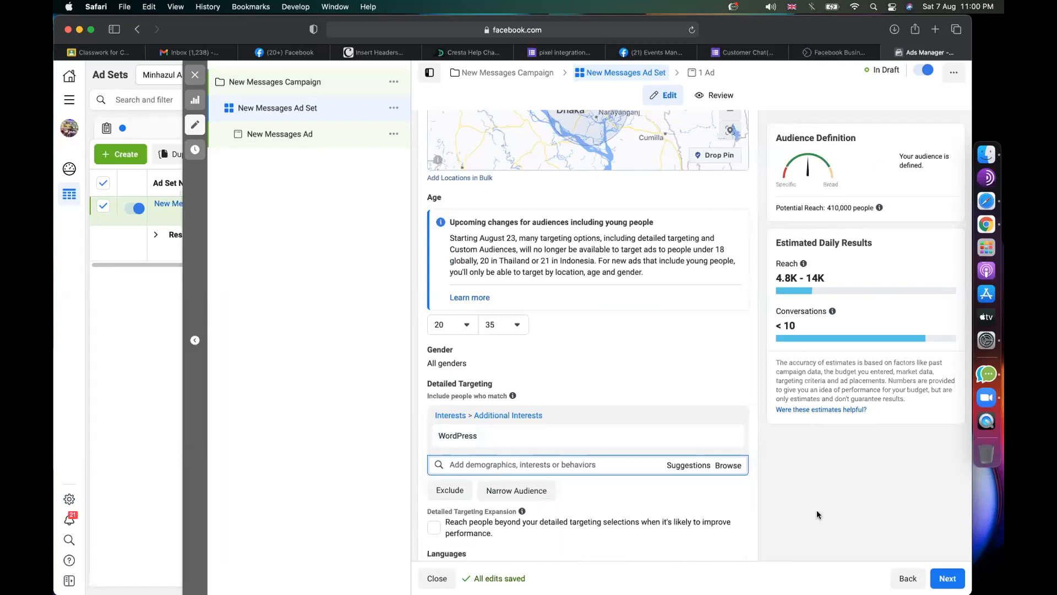
scroll(817, 510, "down", 5)
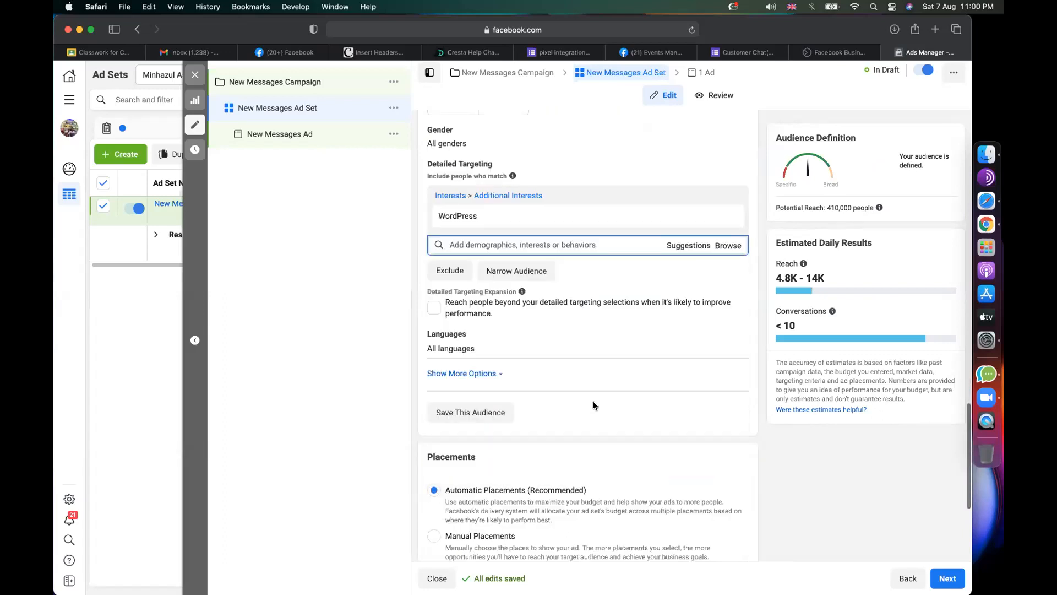
scroll(591, 400, "down", 5)
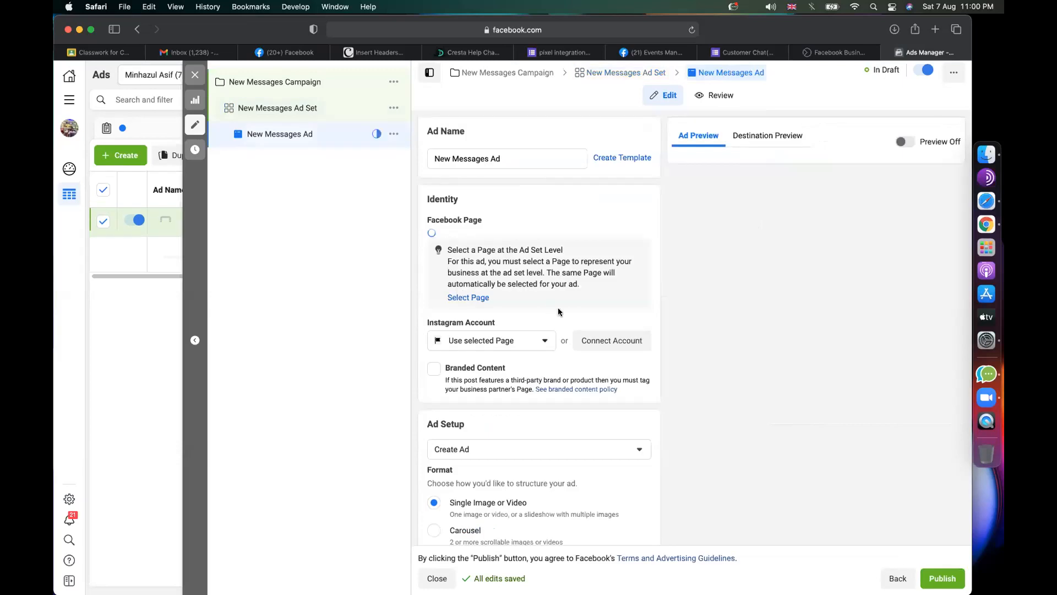
Set Ad Setup to Use Existing Post and choose 'CONGRATULATIONS FOR 100 REVIEWS ON ONE GIG'
scroll(560, 310, "down", 2)
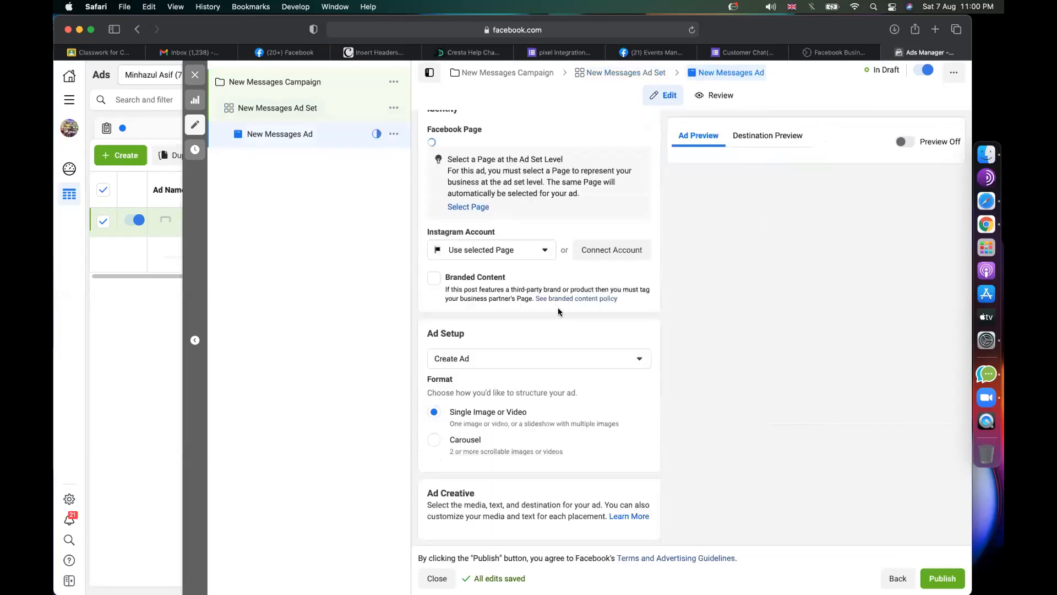
left_click(494, 368)
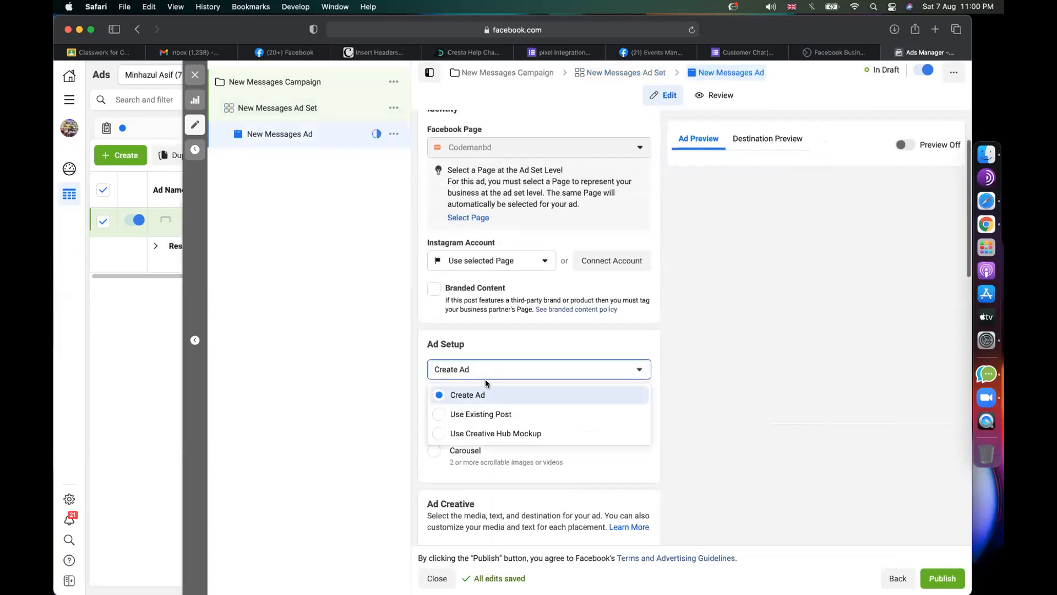
left_click(481, 414)
scroll(480, 330, "down", 5)
left_click(480, 290)
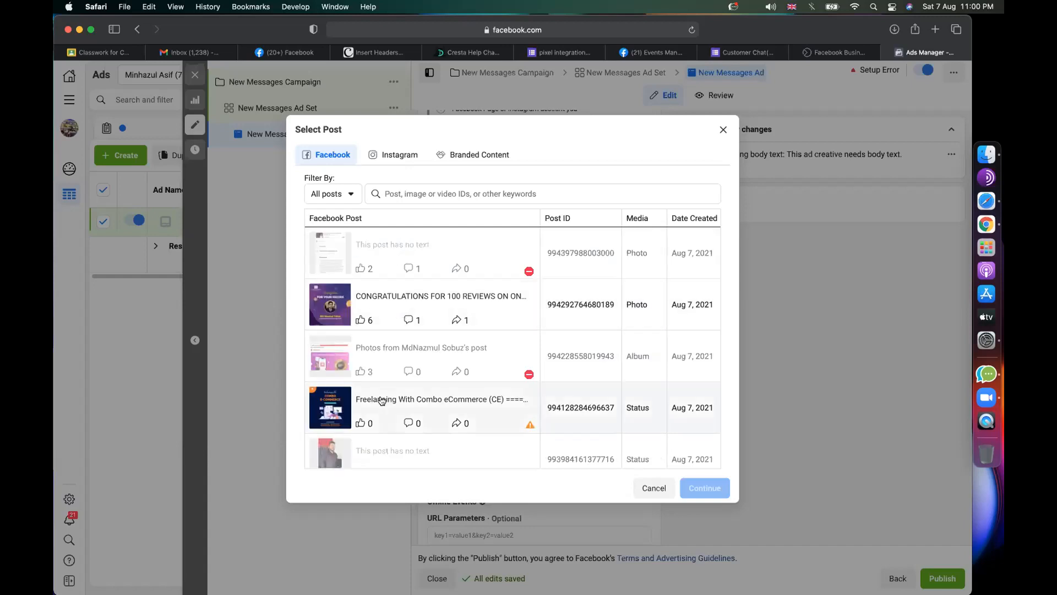
left_click(408, 401)
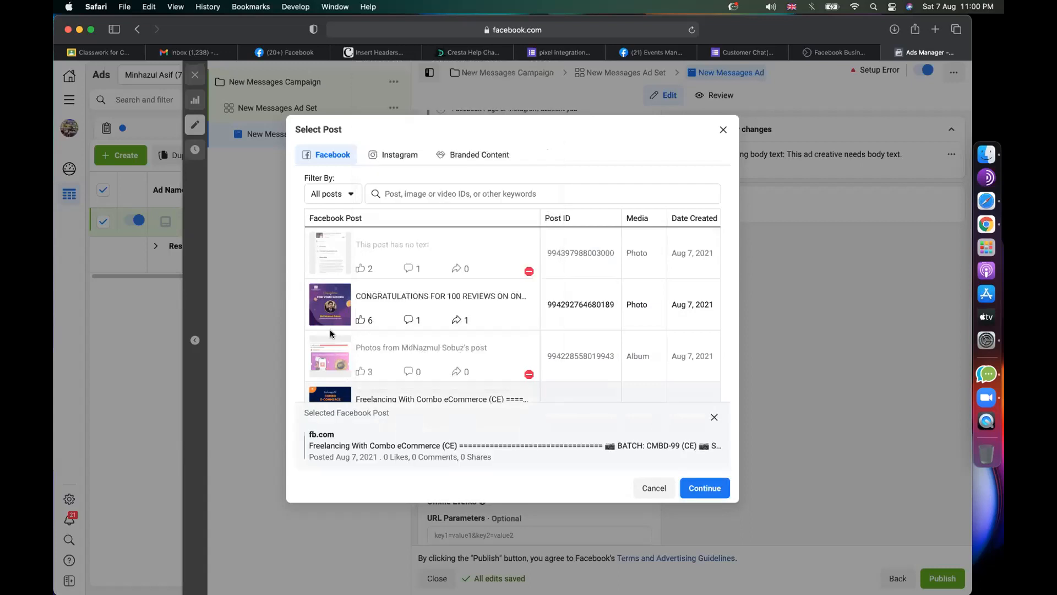
left_click(398, 304)
left_click(698, 489)
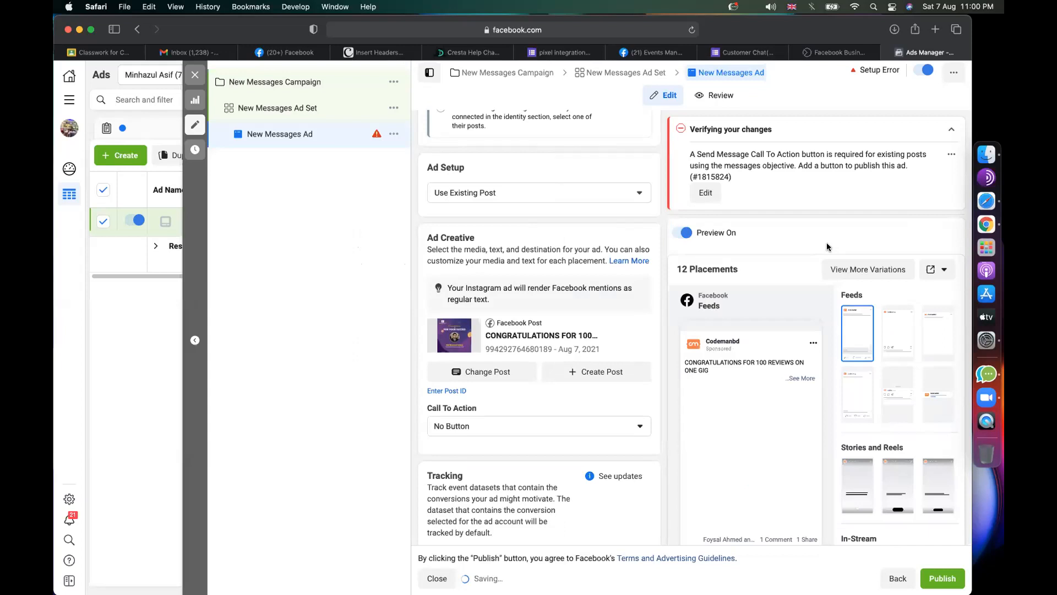
scroll(735, 371, "down", 3)
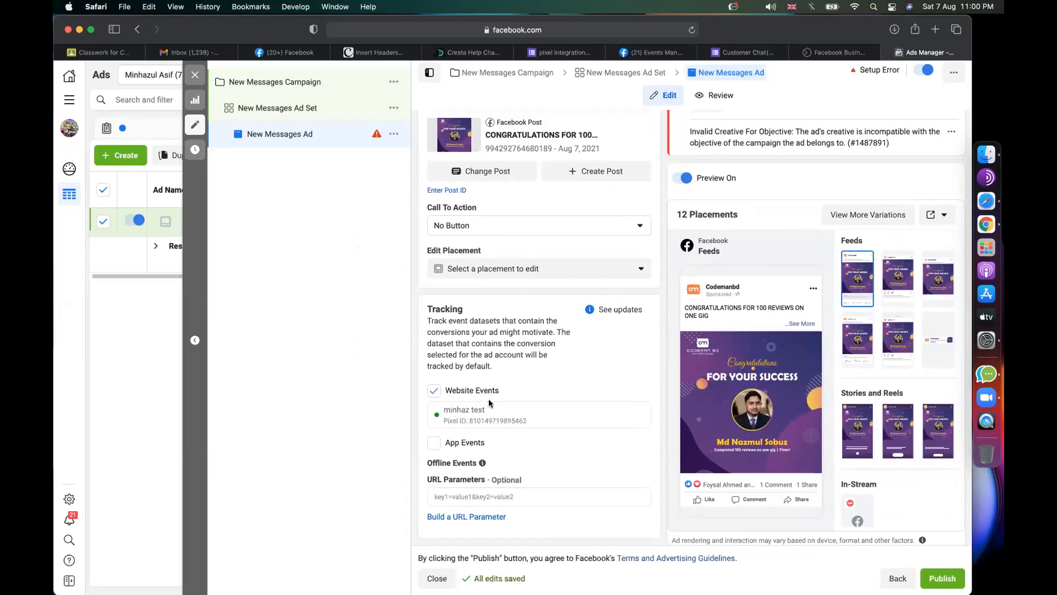
scroll(485, 402, "up", 5)
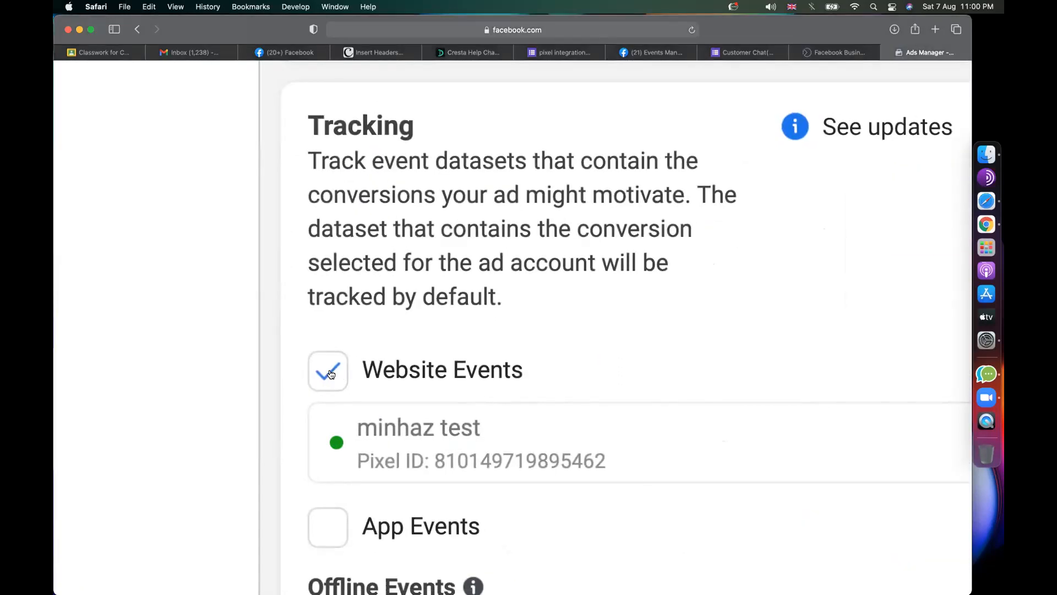
left_click(330, 374)
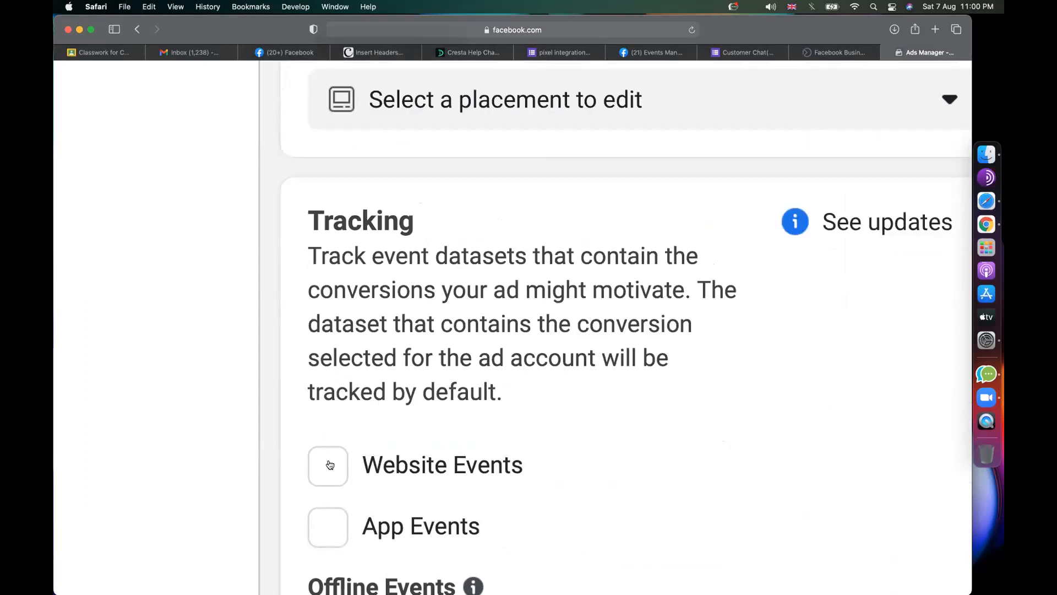
left_click(394, 458)
scroll(446, 412, "down", 2)
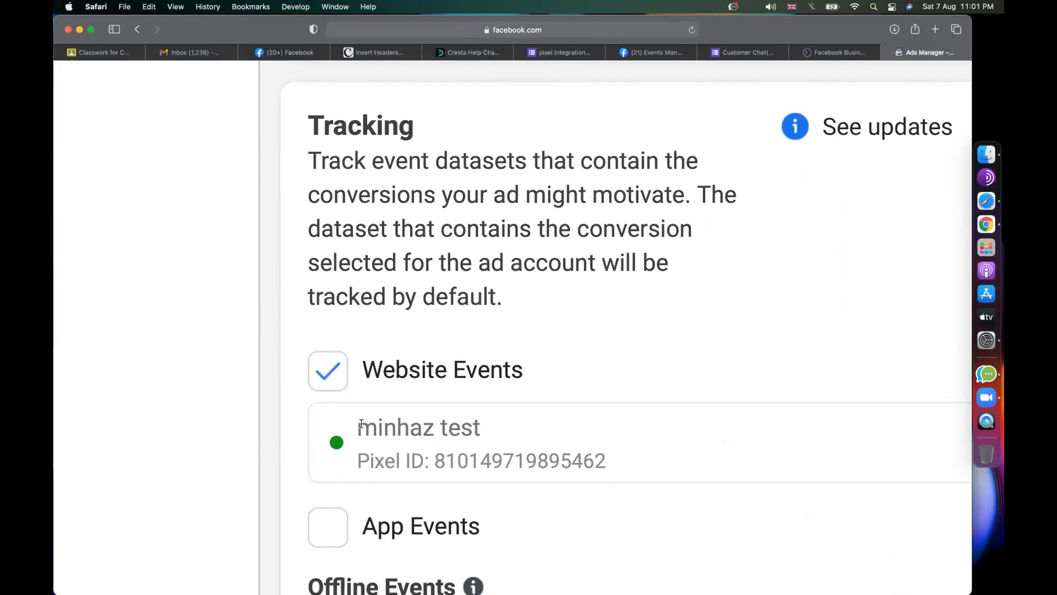
left_click_drag(359, 427, 480, 427)
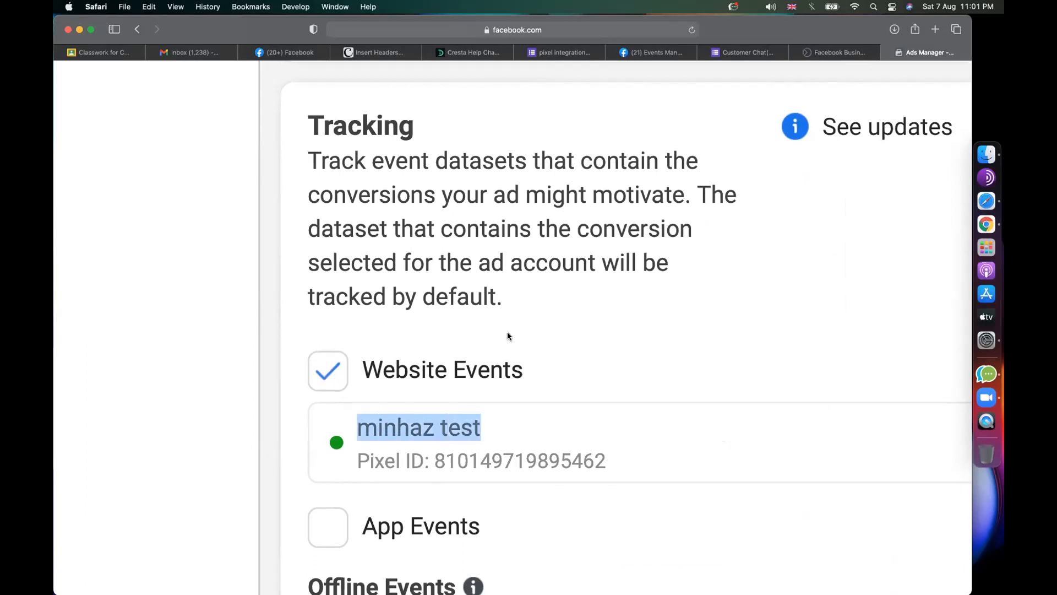
scroll(529, 318, "down", 5)
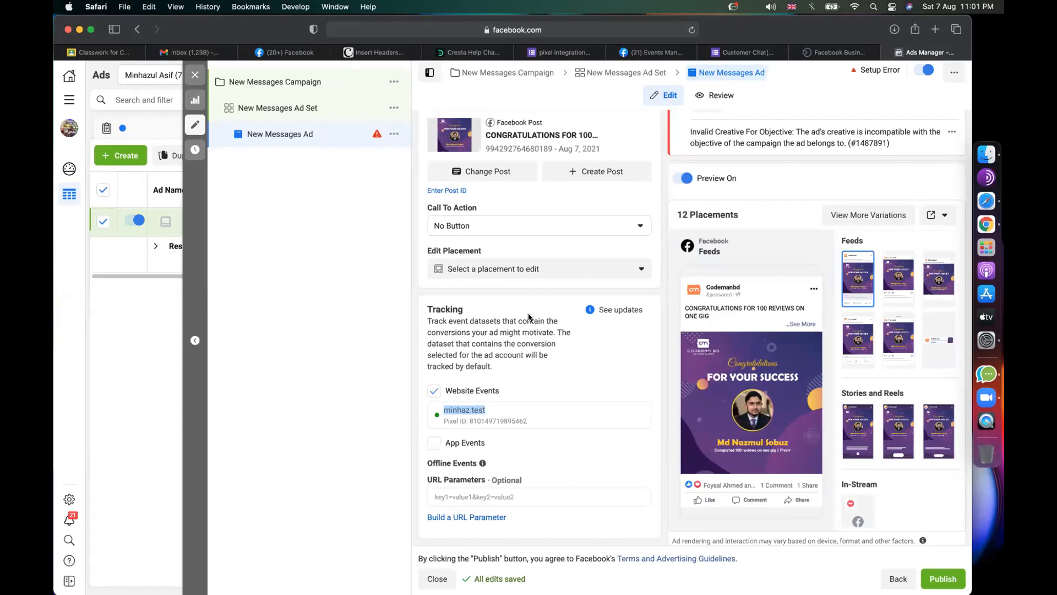
left_click(452, 409)
left_click(435, 391)
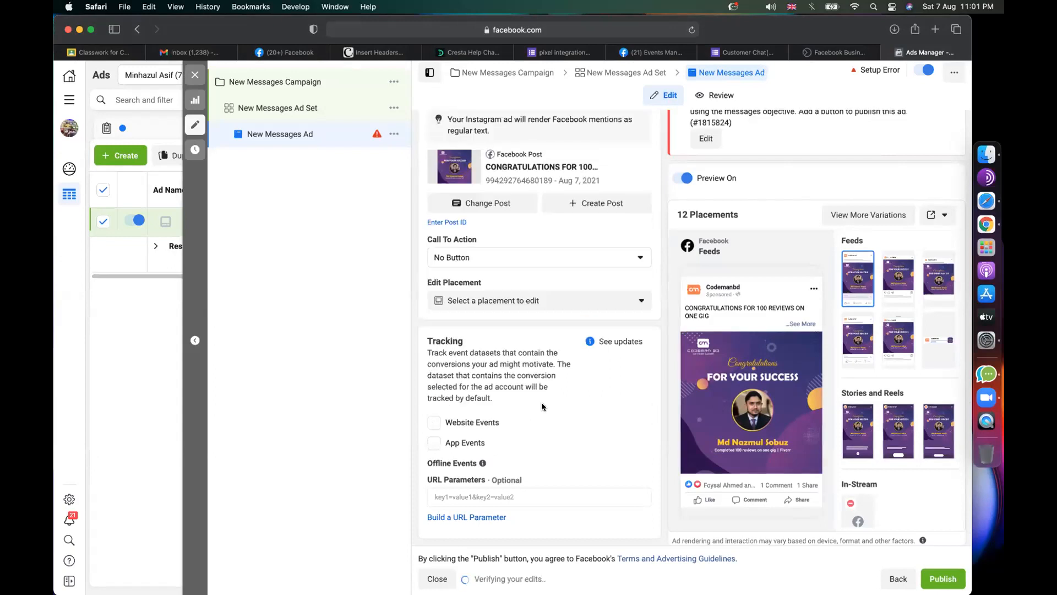
left_click_drag(493, 407, 441, 409)
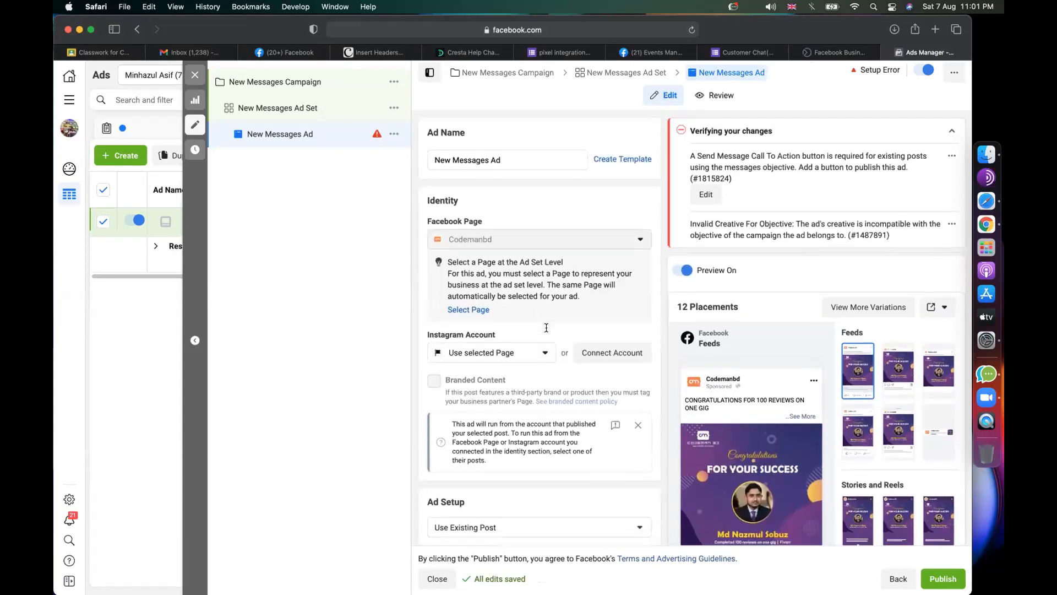
scroll(547, 327, "down", 6)
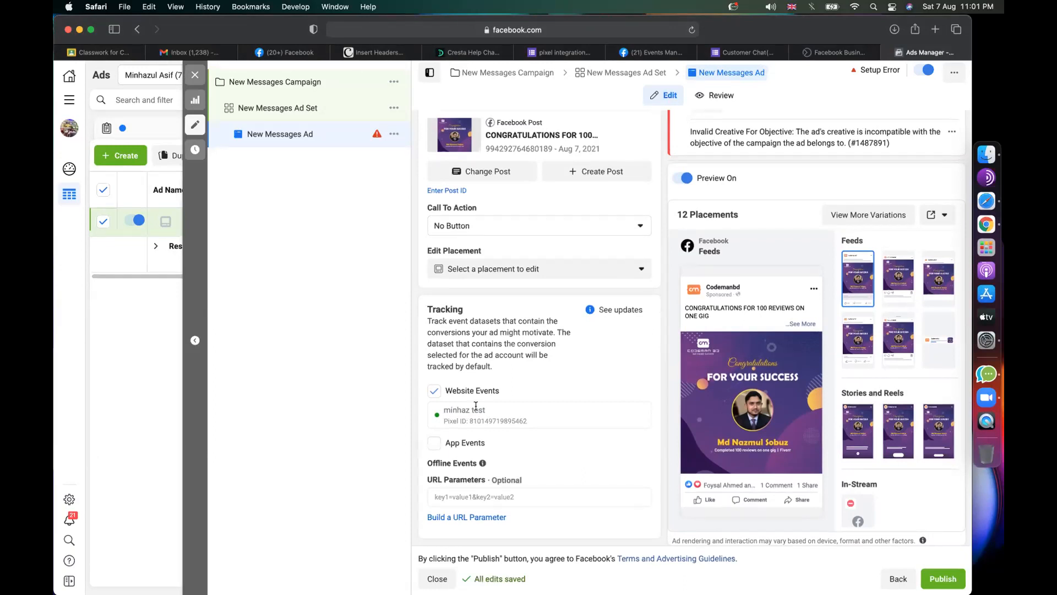
scroll(600, 291, "up", 10)
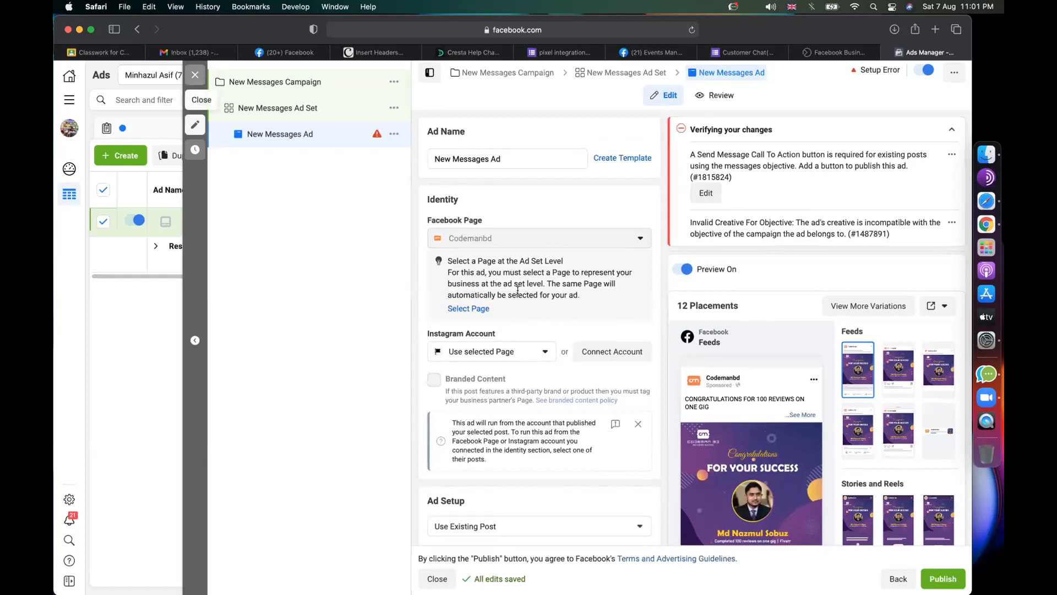
scroll(570, 327, "down", 10)
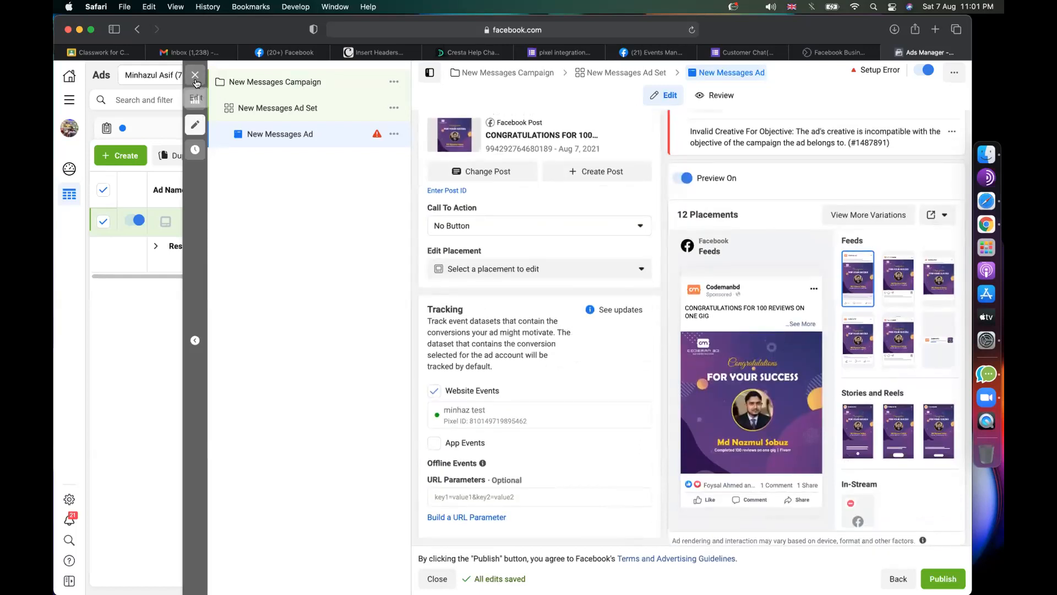
left_click(196, 75)
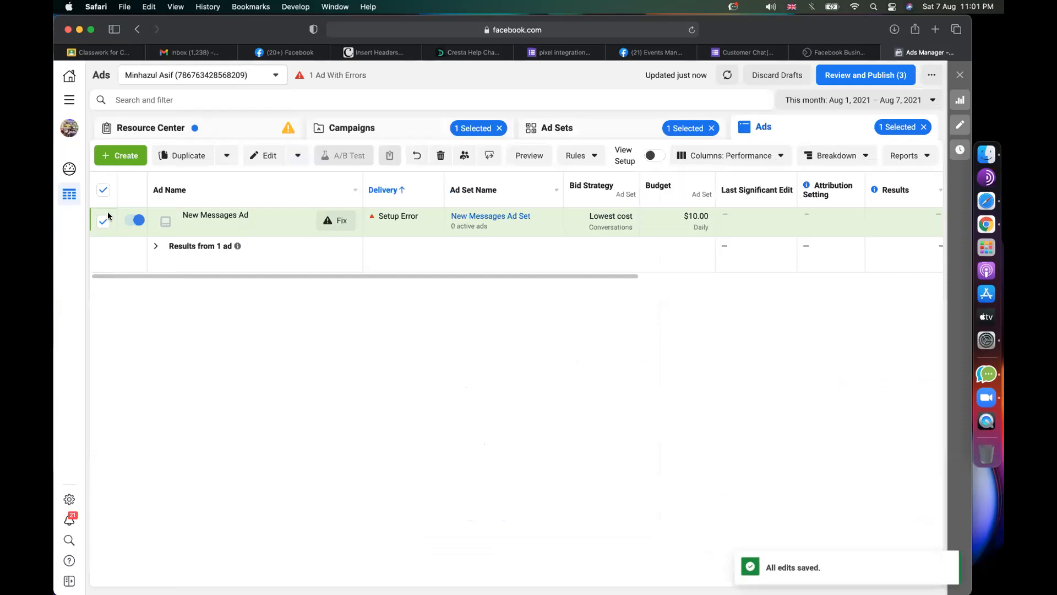
Discard the unpublished ad drafts and go back to the Facebook Business Suite home tab
left_click(779, 76)
left_click(608, 276)
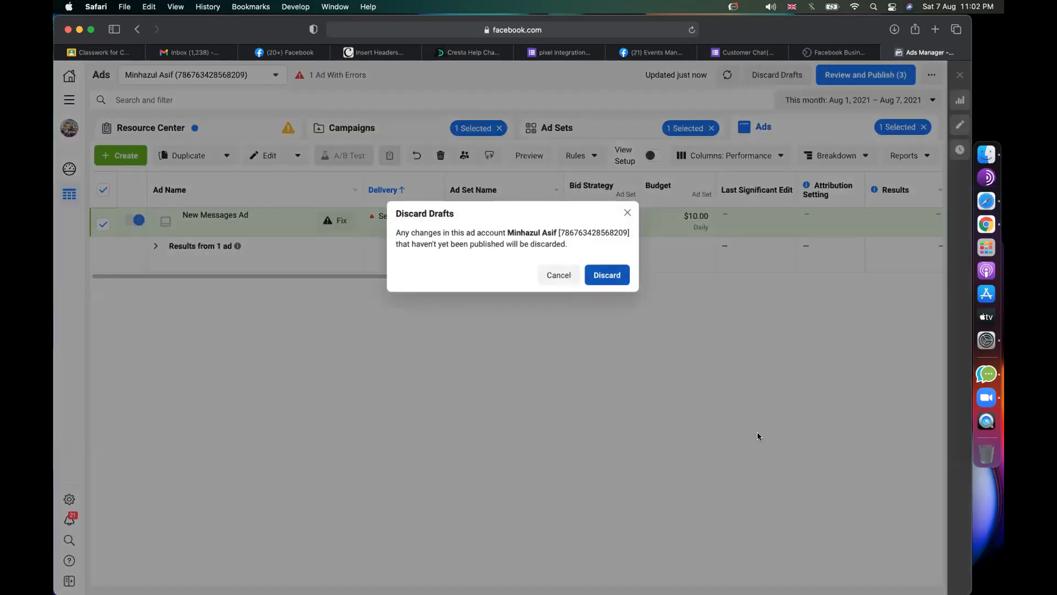
left_click(110, 53)
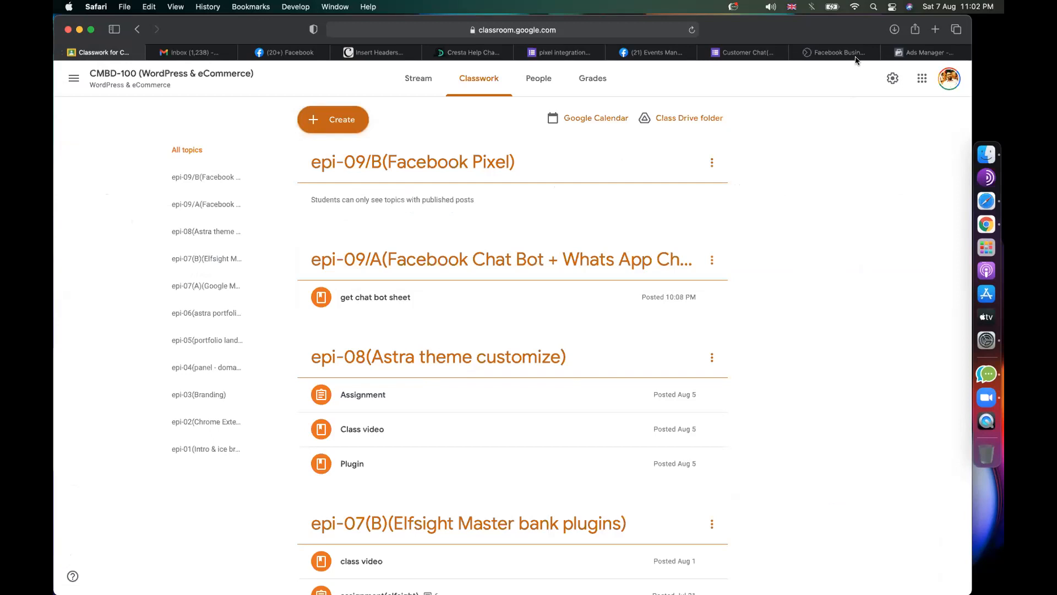
left_click(836, 52)
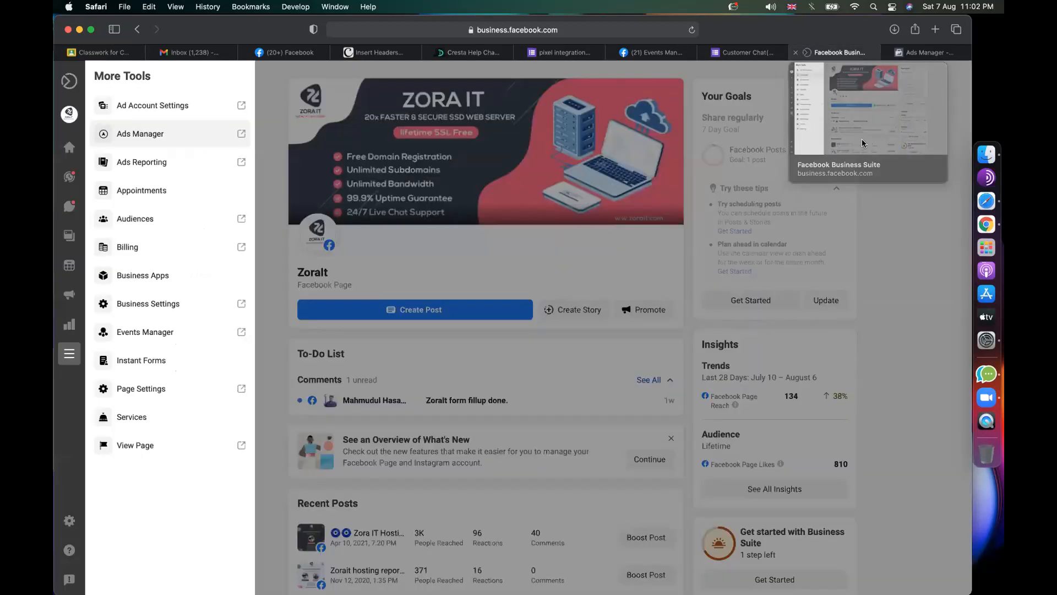
left_click(917, 125)
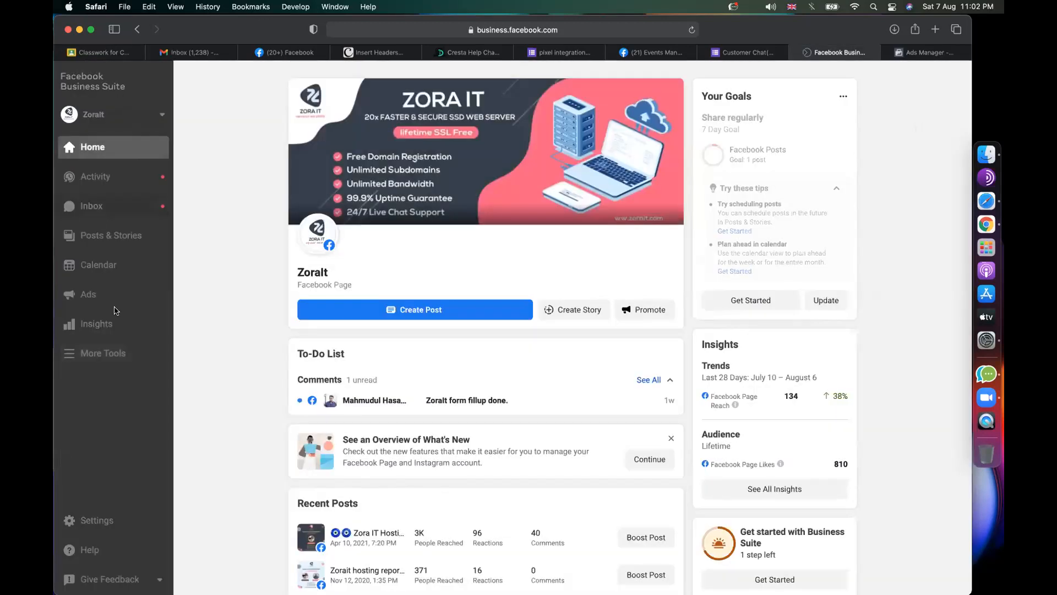